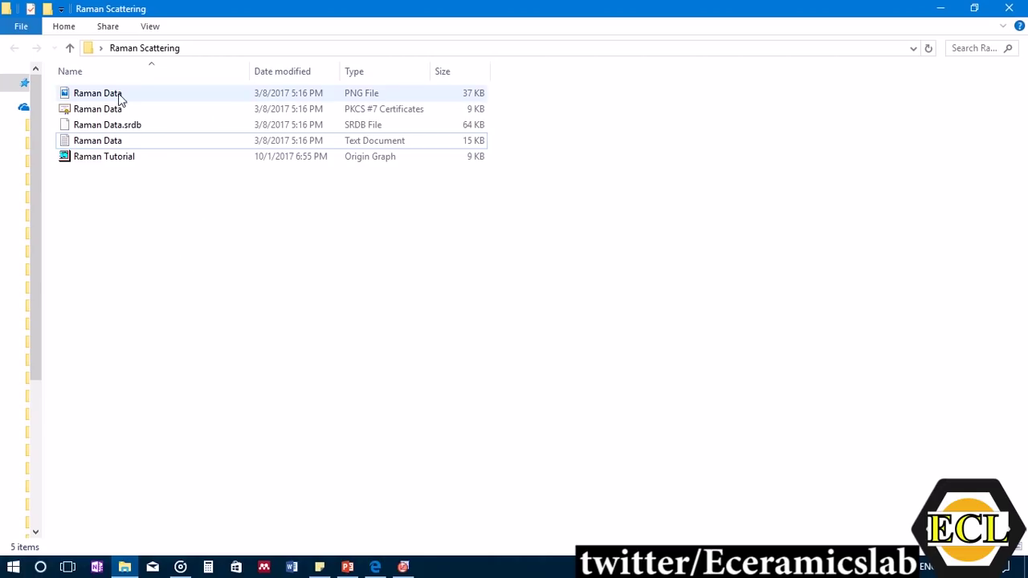
Open the Raman Data text document from the Raman Scattering folder
click(116, 142)
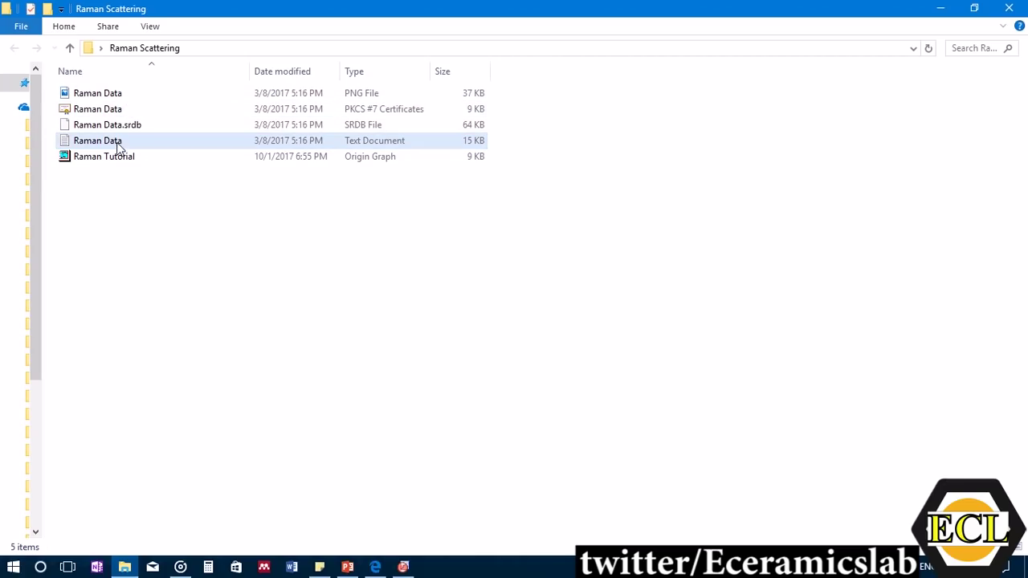
double_click(118, 145)
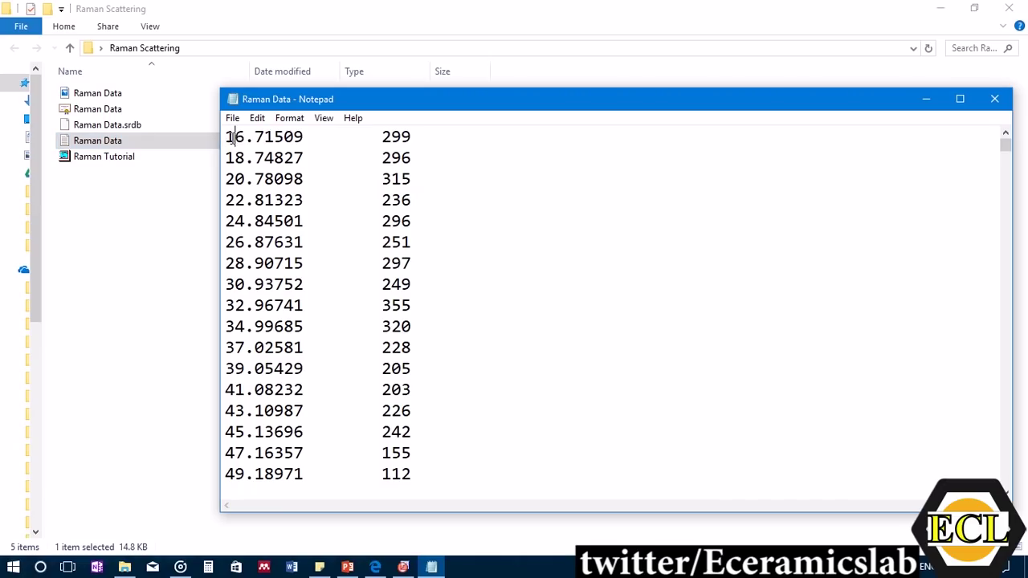
Examine how the Raman data file is laid out, highlighting the two column values in its first row
drag(234, 138, 299, 139)
click(350, 147)
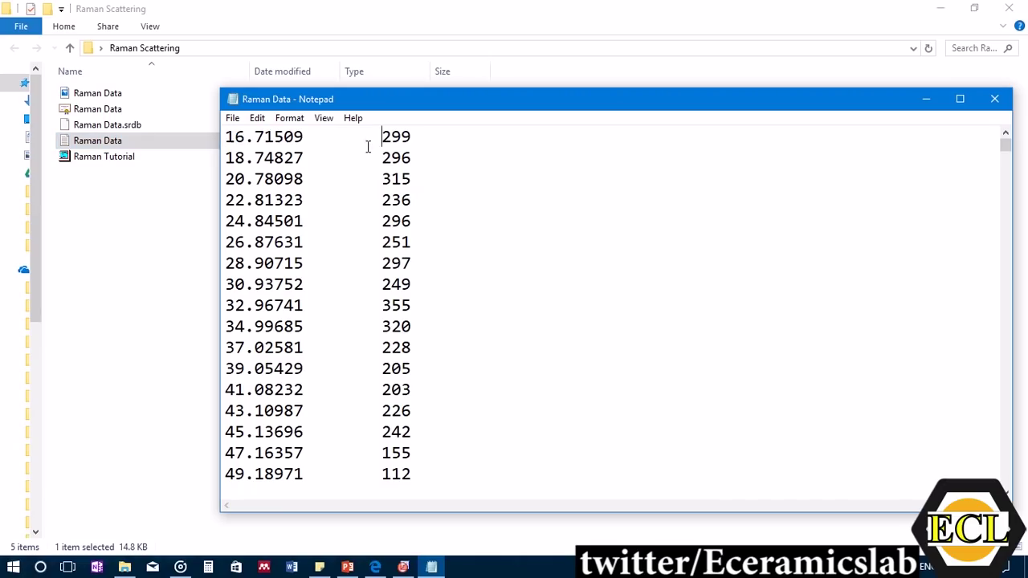
drag(234, 137, 284, 139)
drag(381, 138, 420, 147)
mouse_move(304, 138)
mouse_down()
mouse_move(224, 138)
mouse_move(305, 139)
mouse_up()
click(226, 138)
click(303, 139)
click(226, 138)
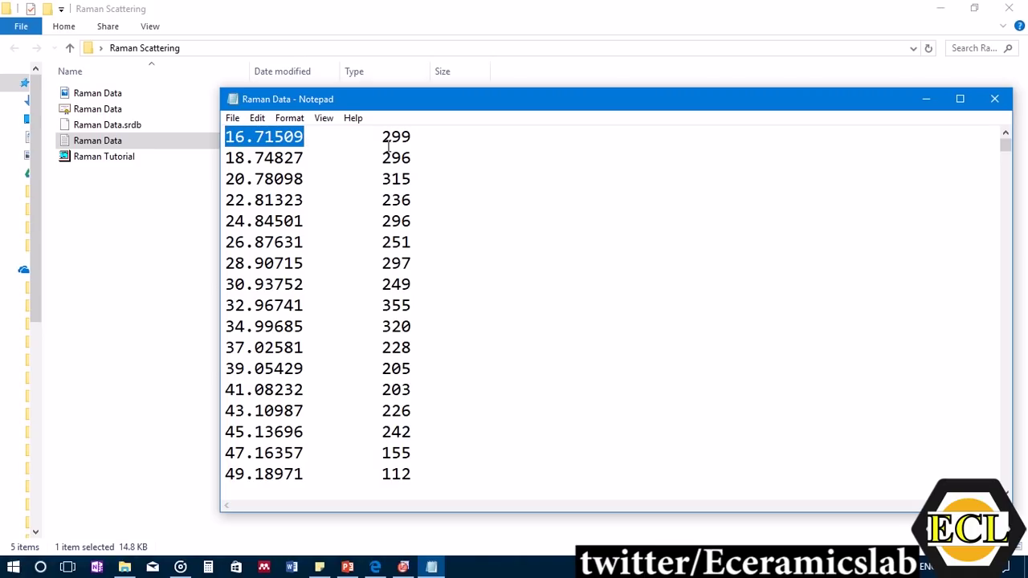
drag(382, 138, 405, 136)
click(420, 143)
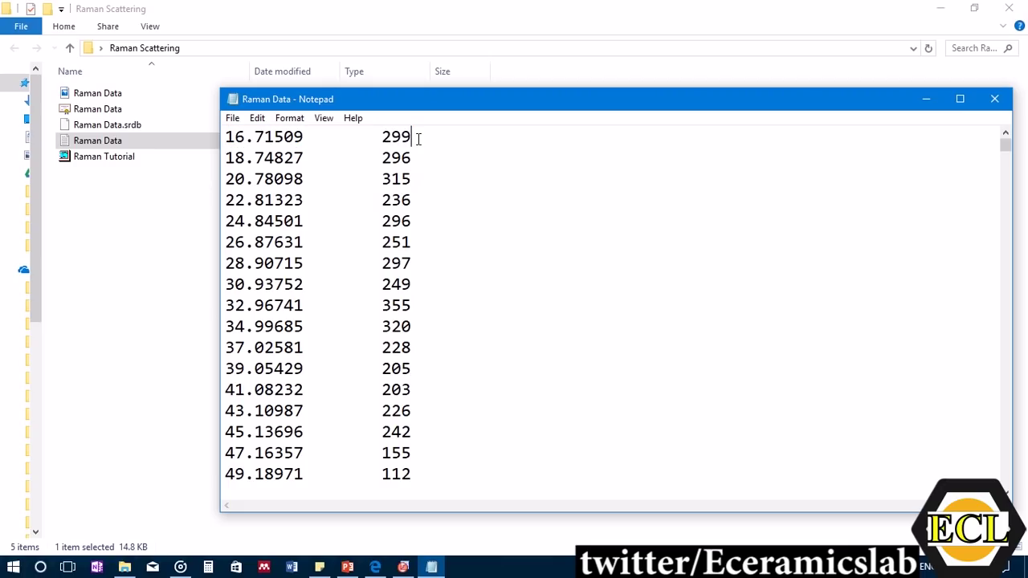
click(473, 202)
Copy the entire contents of the Raman data text file and minimize its window
key(ctrl+a)
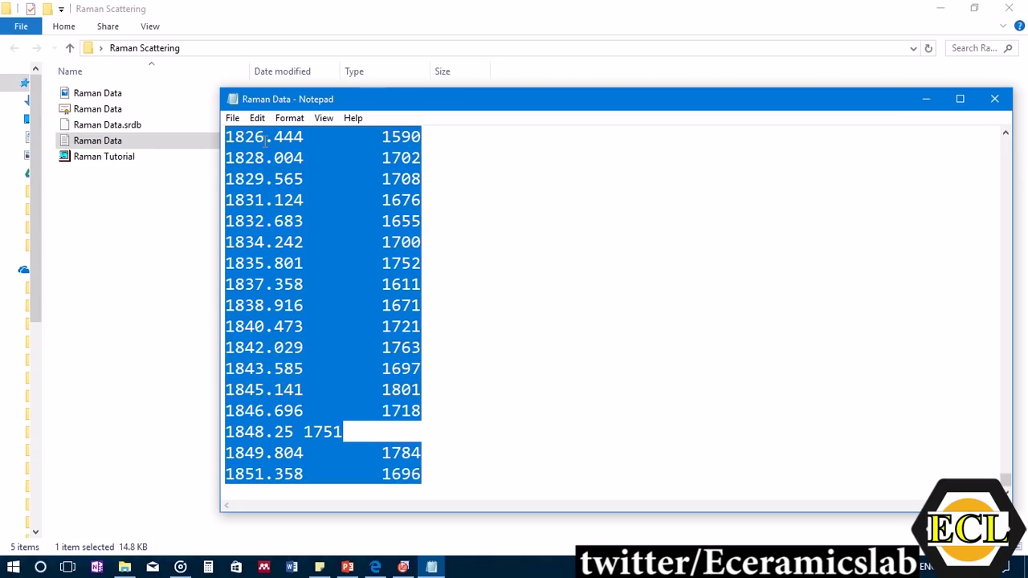
right_click(263, 141)
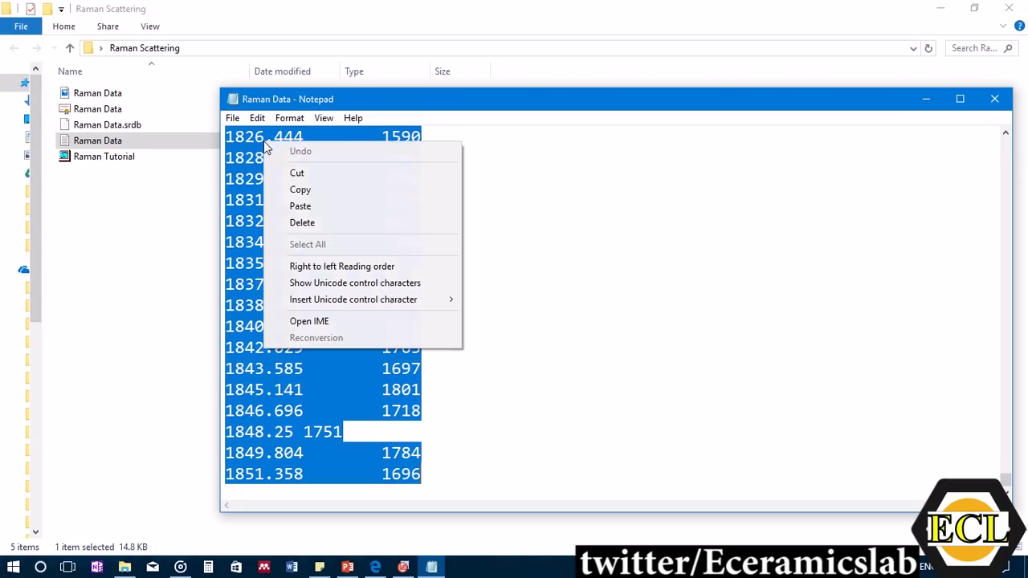
click(297, 189)
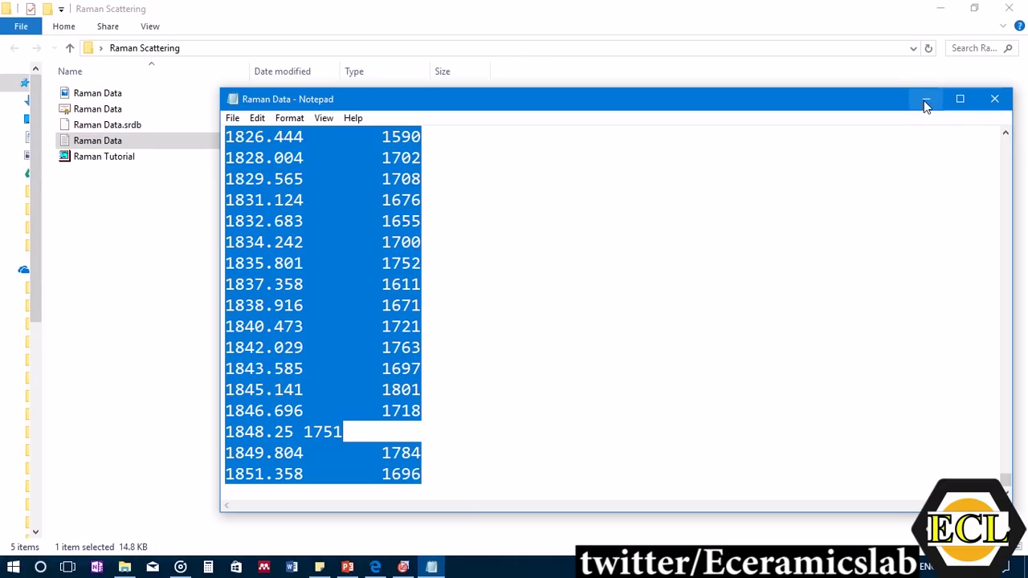
click(923, 102)
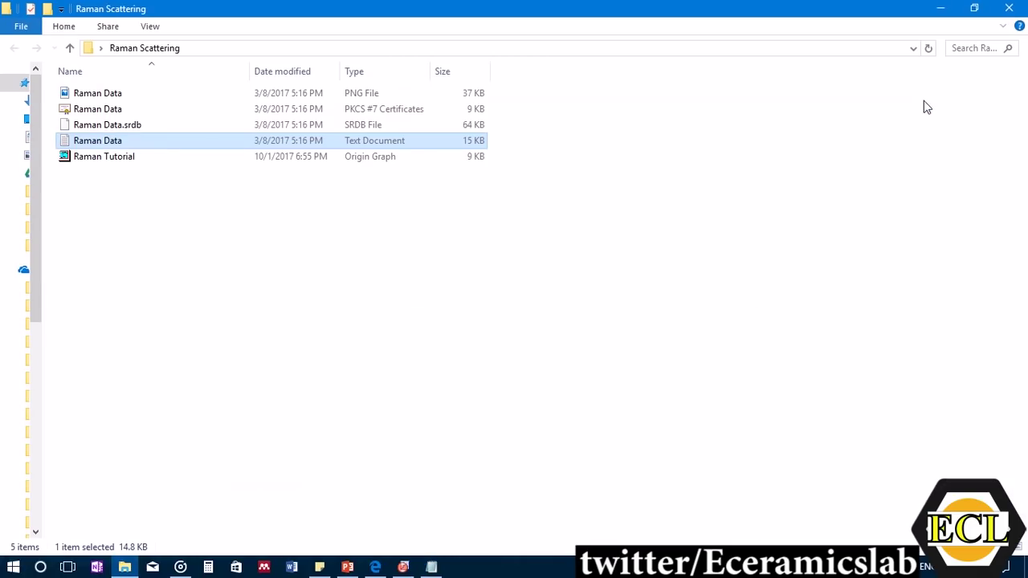
Switch to OriginPro and paste the copied data into Book1, starting at row 1 of column A(X)
click(404, 568)
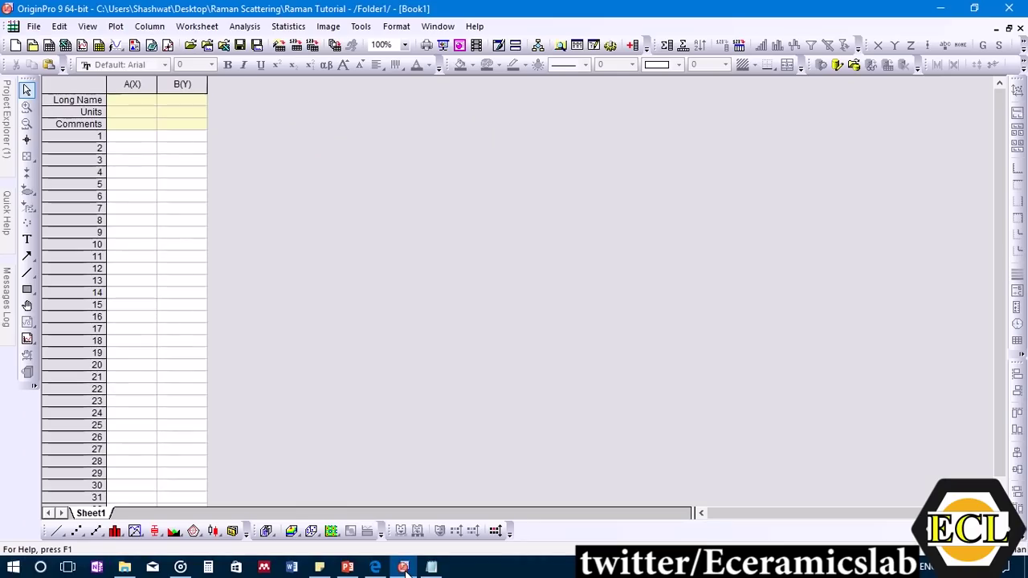
click(130, 139)
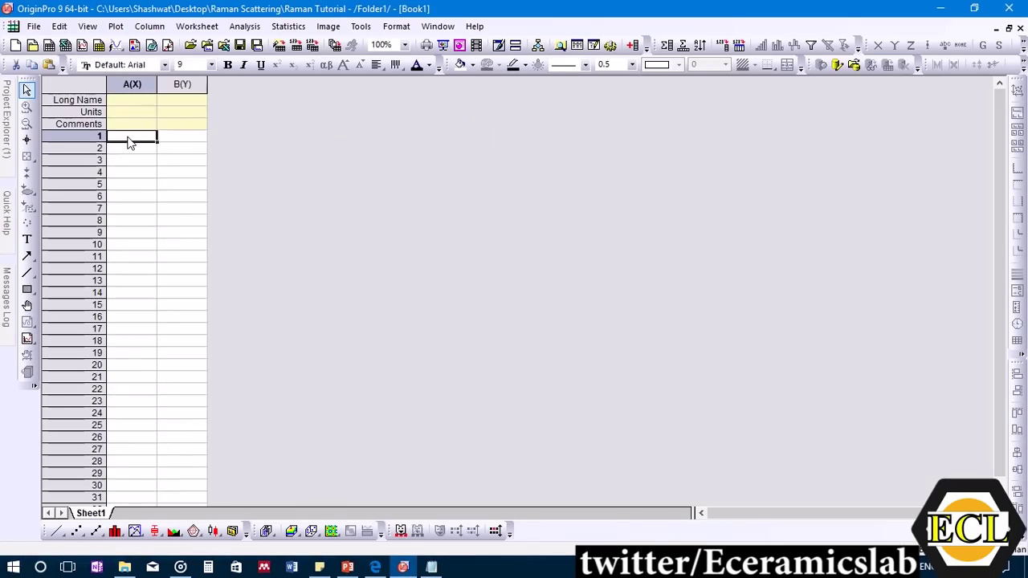
key(ctrl+v)
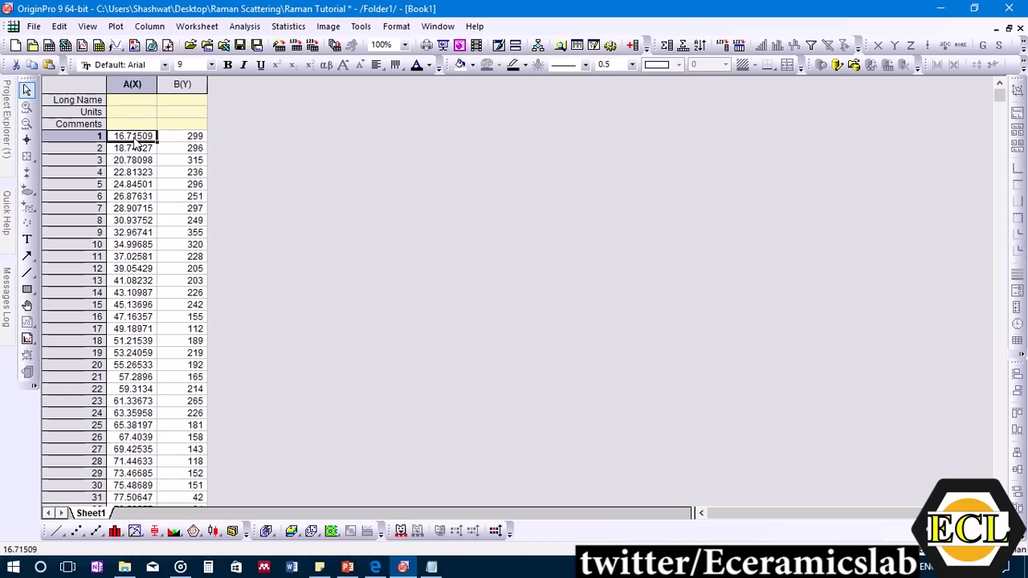
click(267, 186)
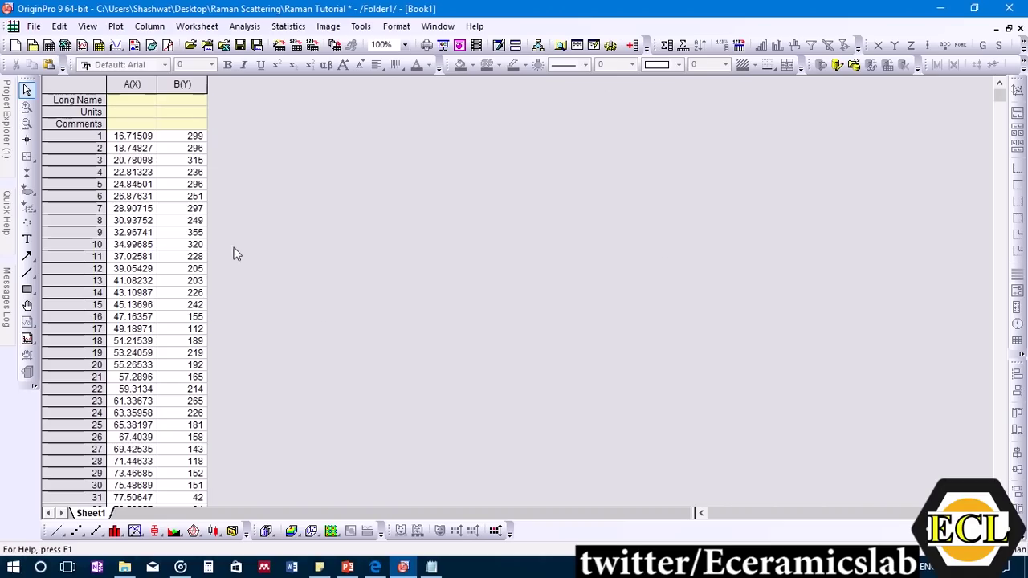
Normalize column B(Y) to [0, 1] with the output in a new column
click(182, 86)
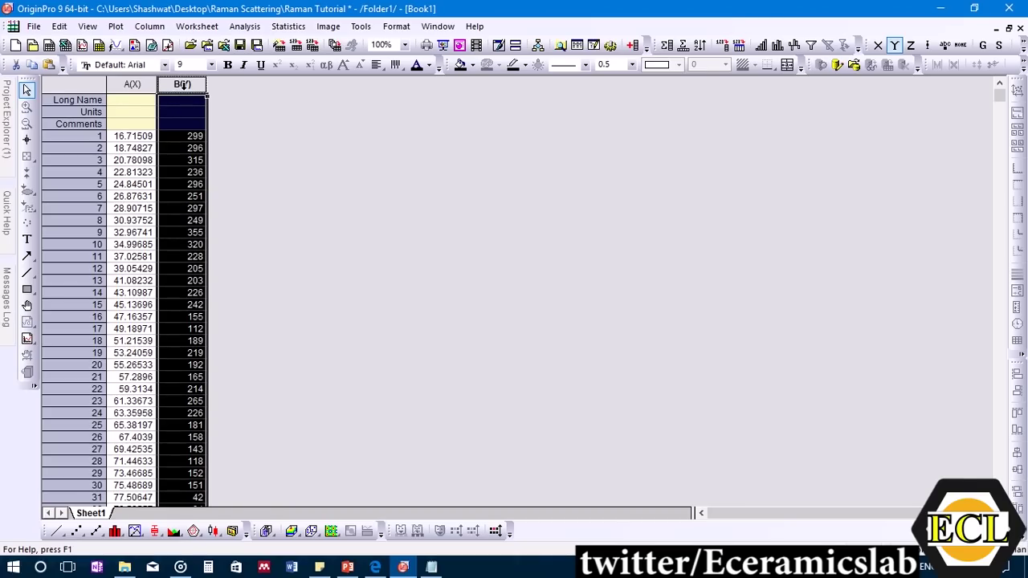
click(260, 141)
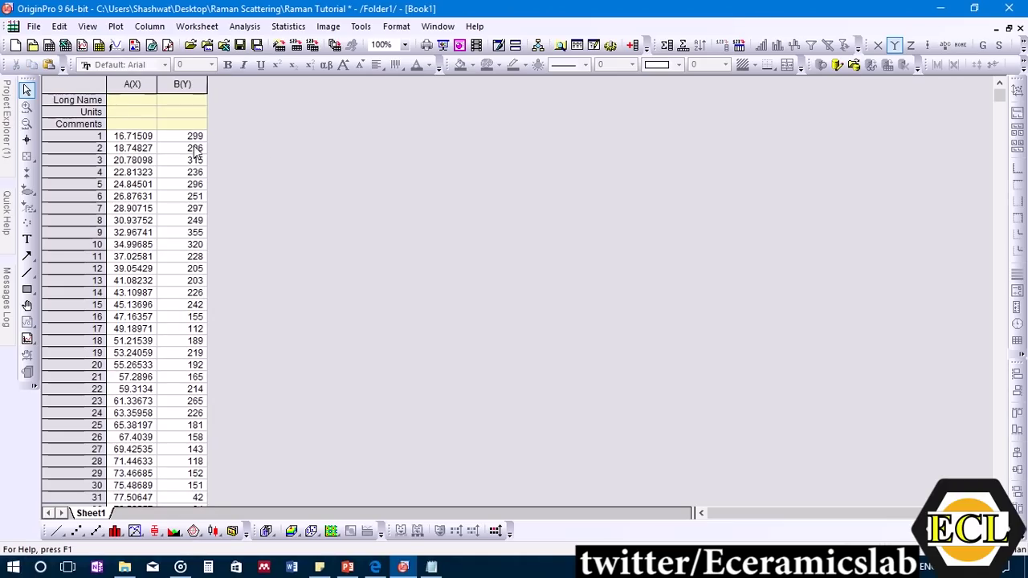
click(183, 85)
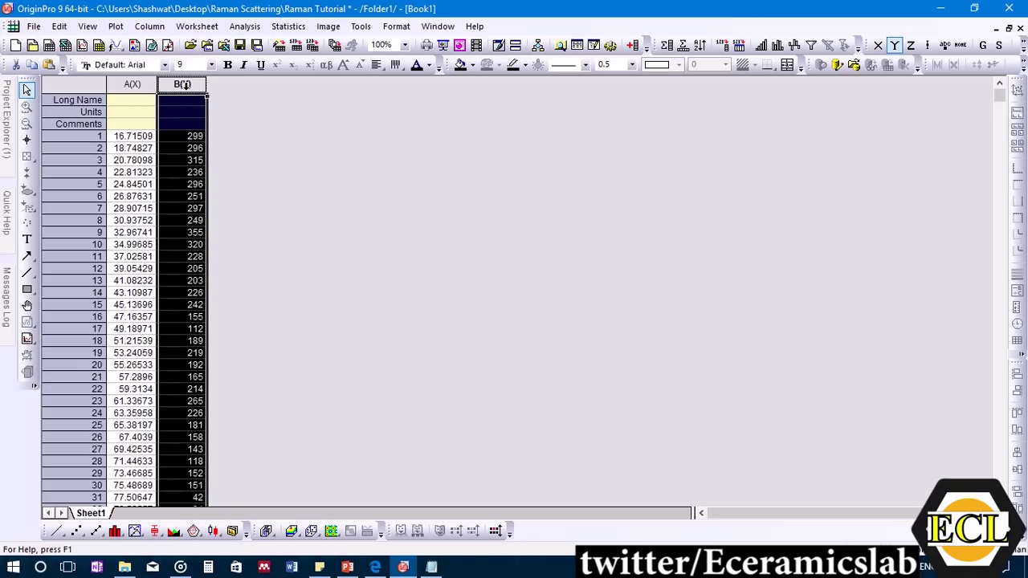
right_click(182, 85)
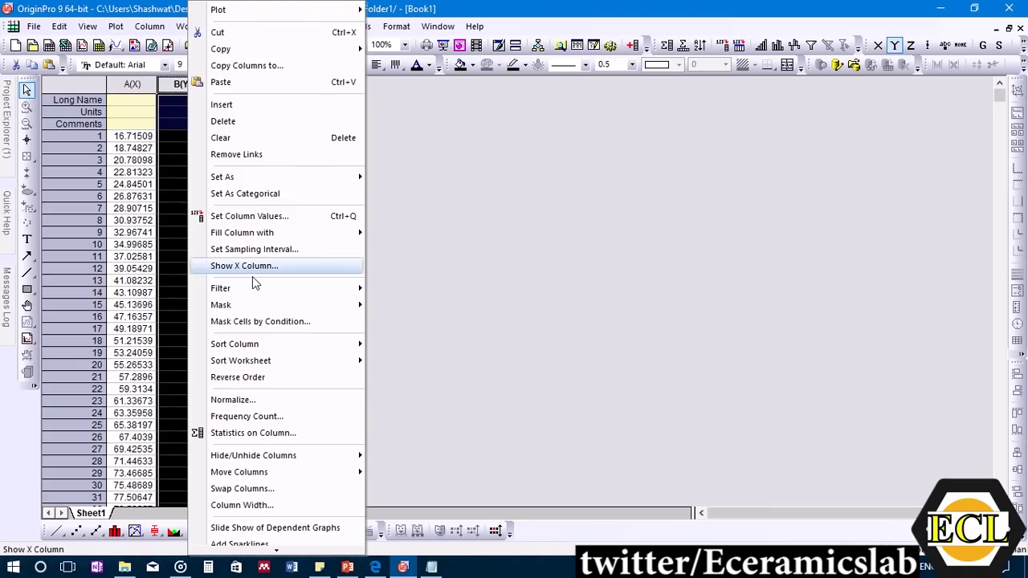
click(263, 401)
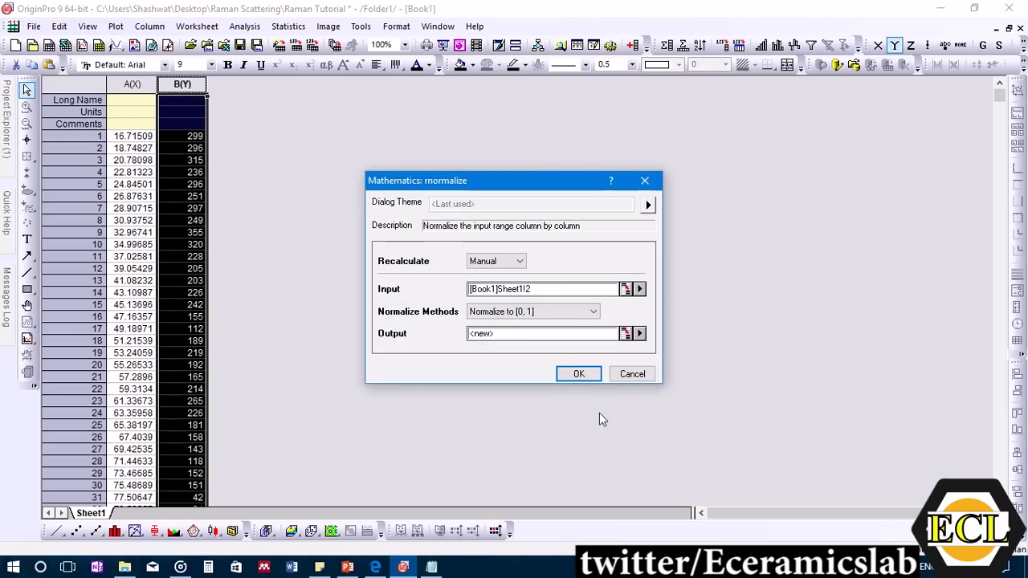
click(578, 374)
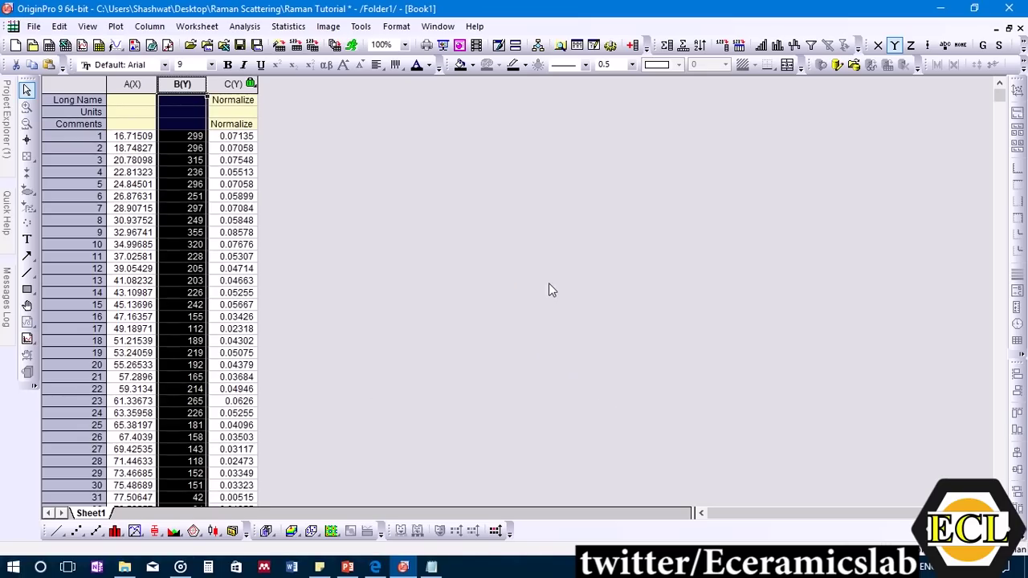
Plot the normalized column C(Y) as a line graph and dismiss the template reminder
click(232, 85)
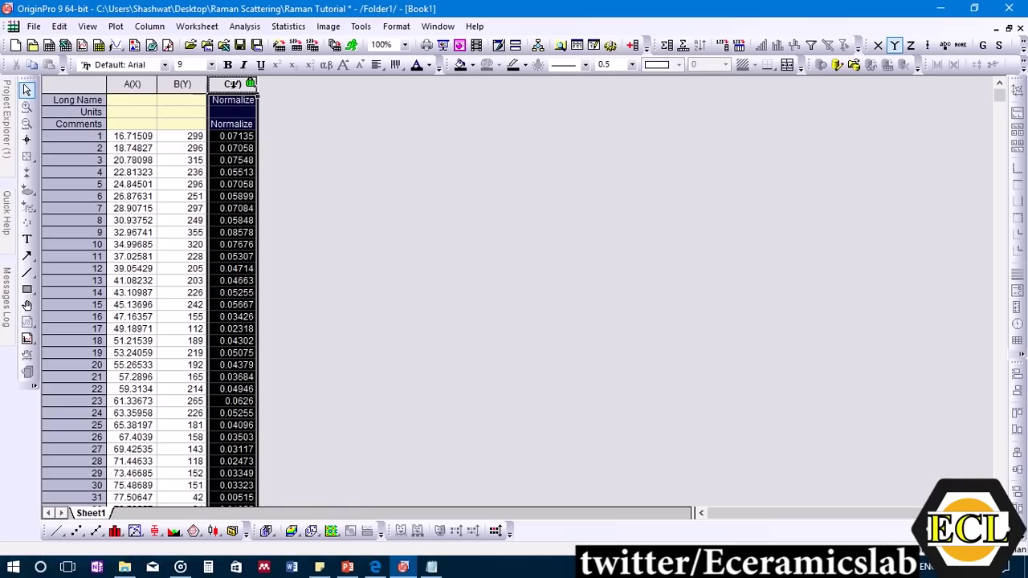
click(62, 537)
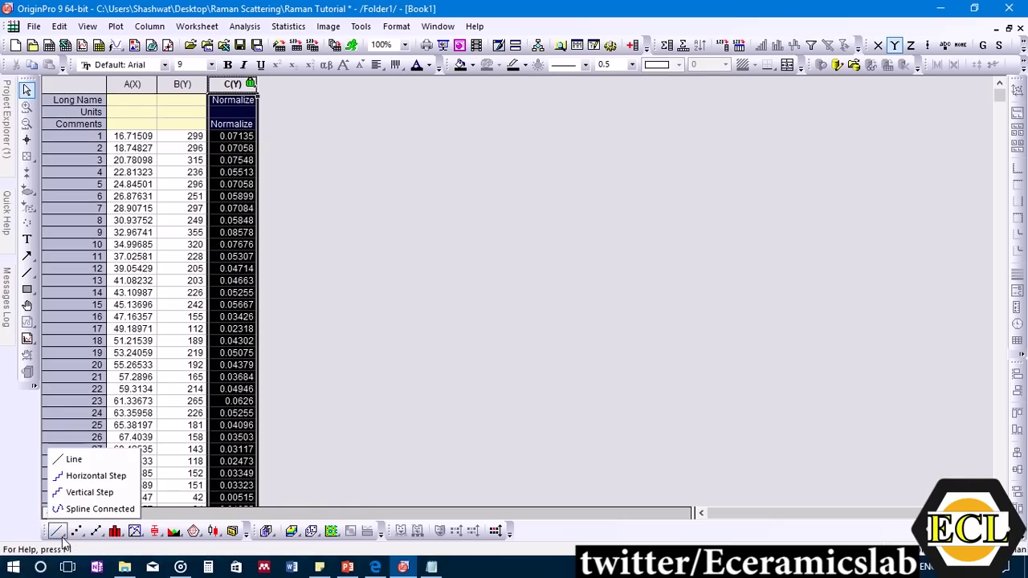
click(72, 458)
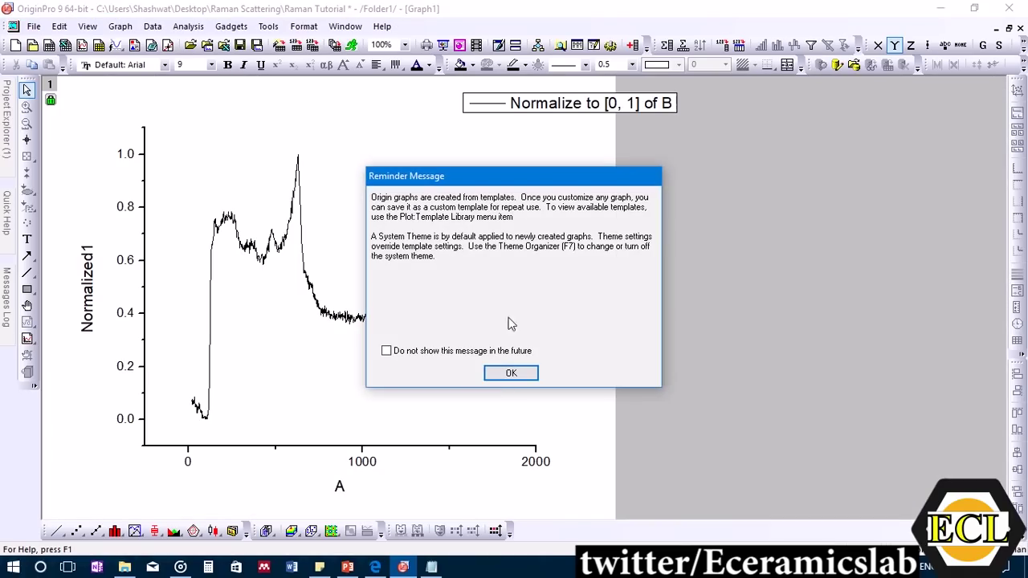
click(511, 375)
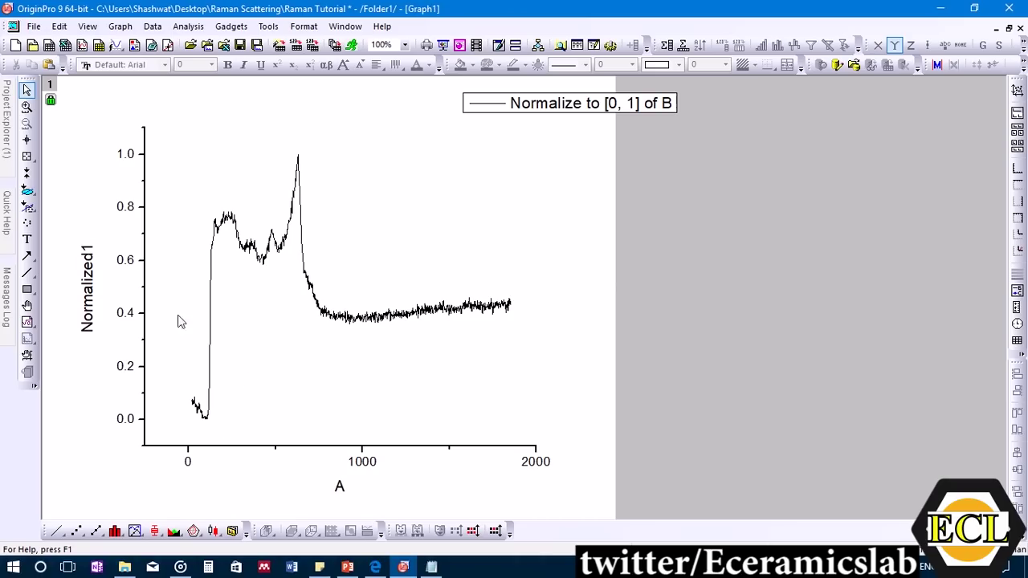
Set the graph's X axis scale to run from 0 to 1000
double_click(211, 448)
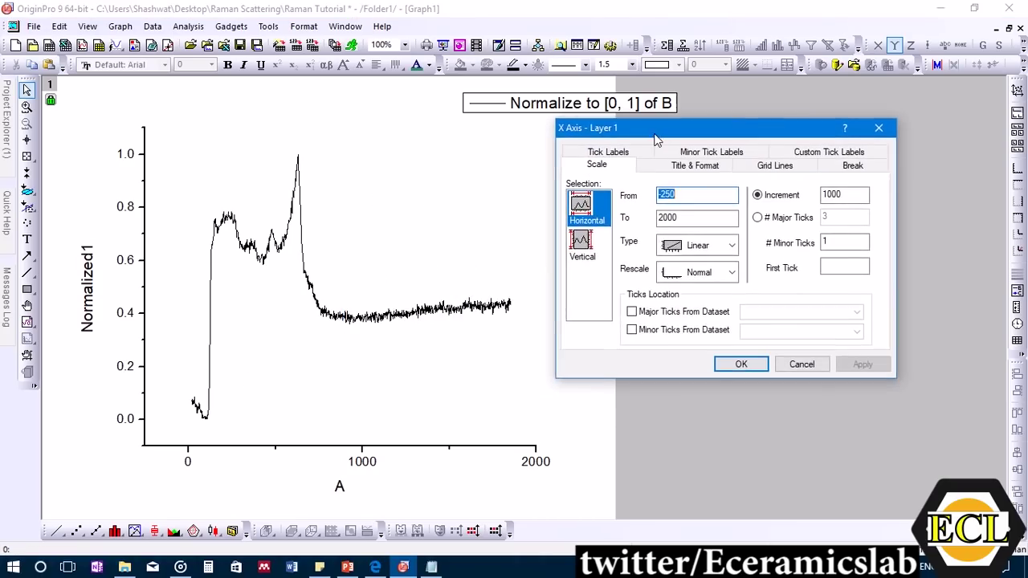
click(697, 196)
double_click(697, 196)
text(0)
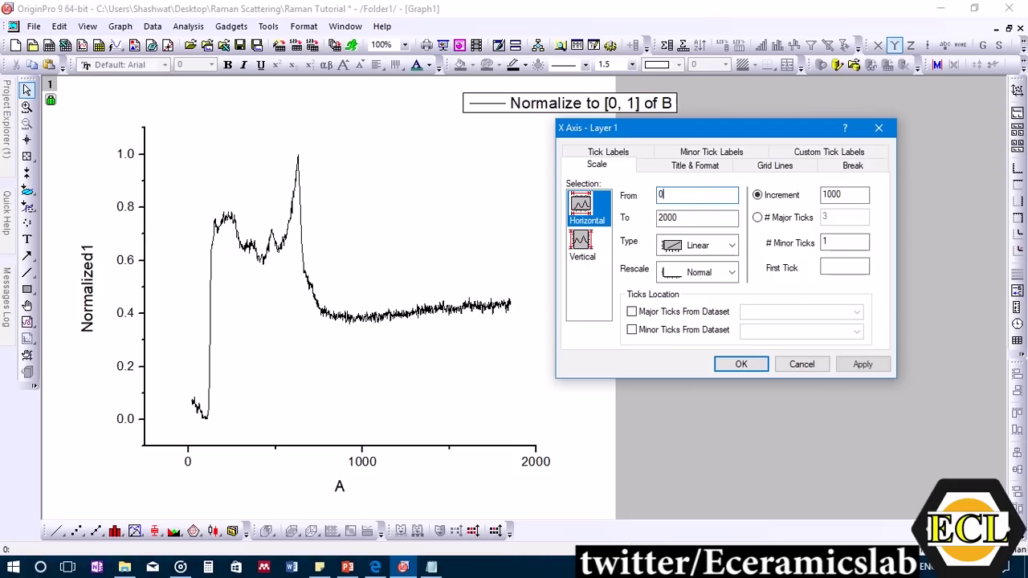
click(666, 217)
double_click(666, 217)
text(1)
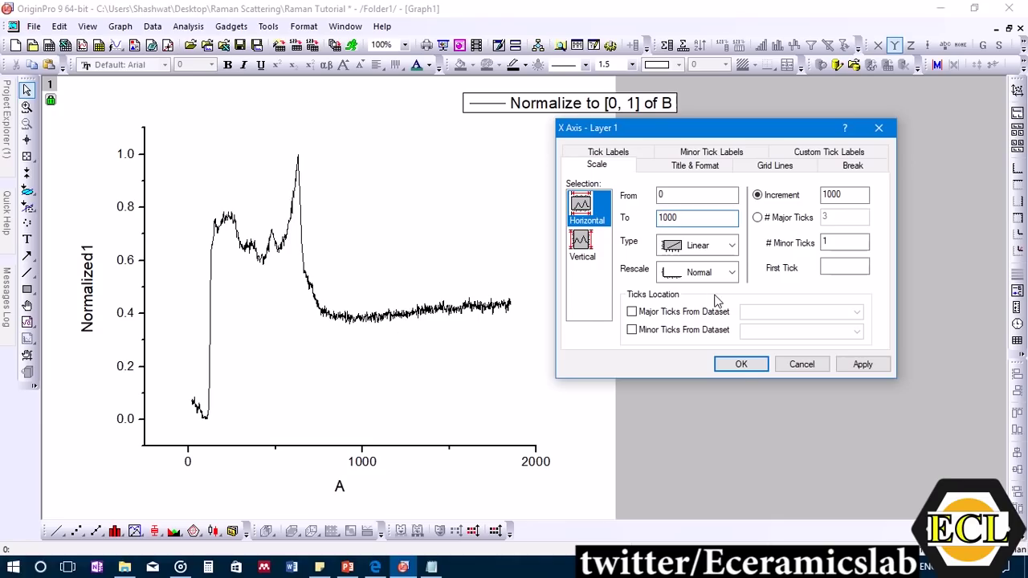
click(740, 365)
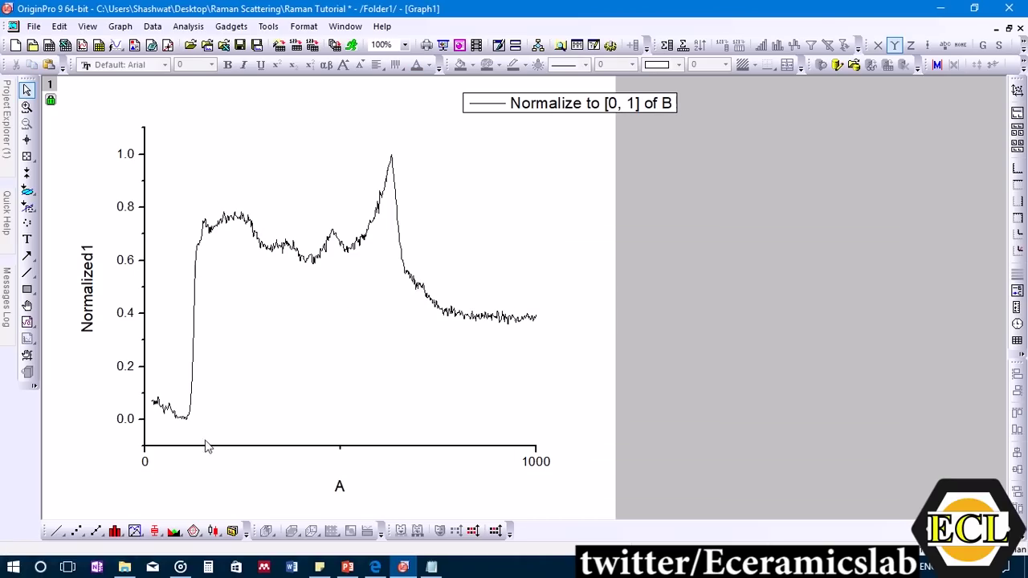
Set the graph's Y axis scale to run from 0 to 1
double_click(146, 366)
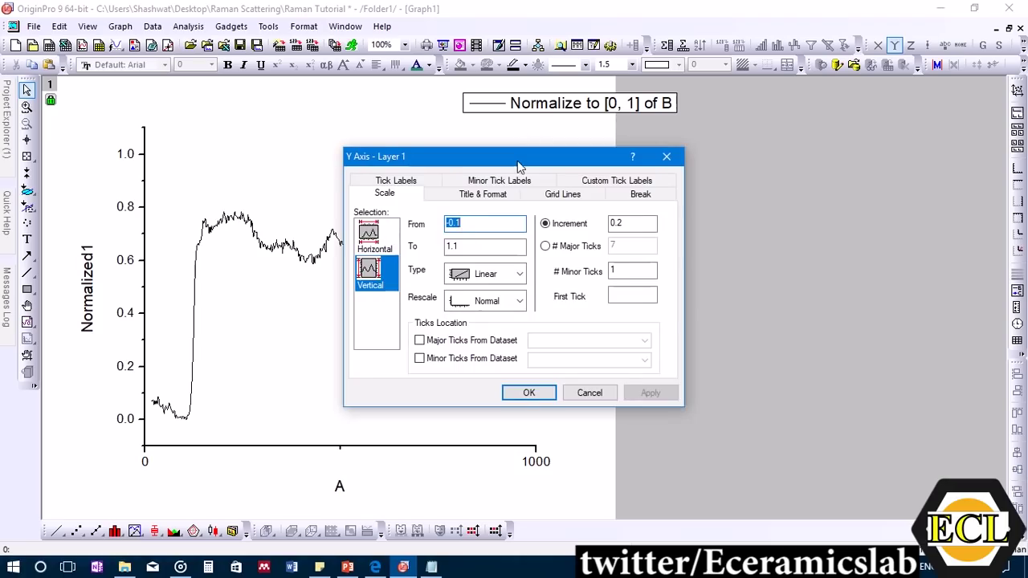
drag(518, 156, 732, 138)
text(0)
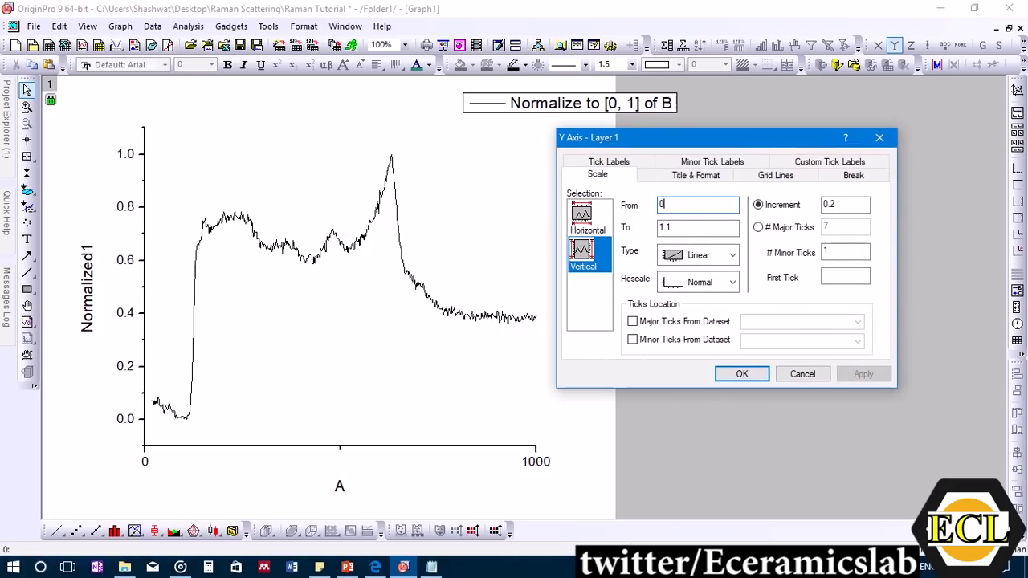
click(692, 225)
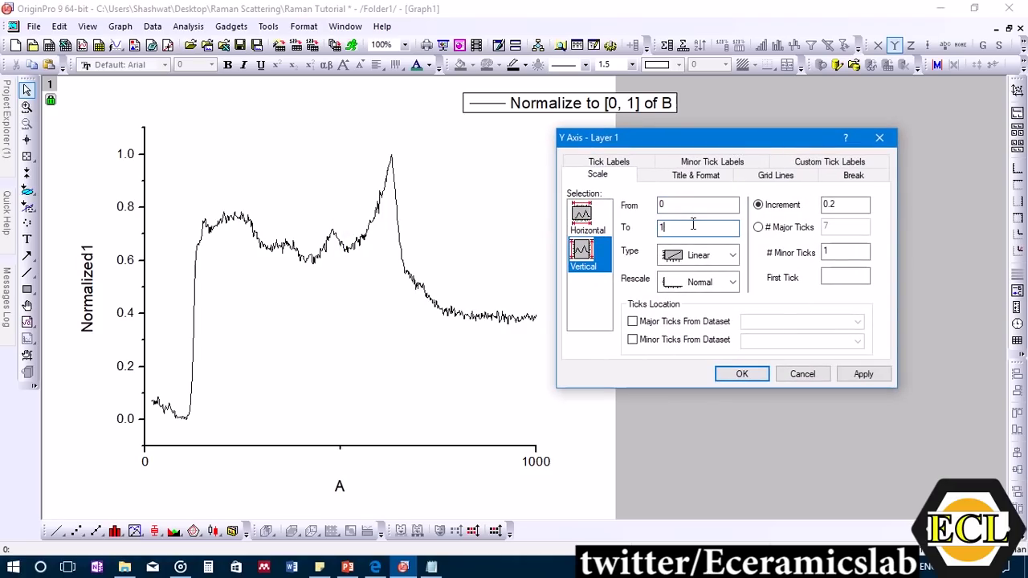
click(743, 374)
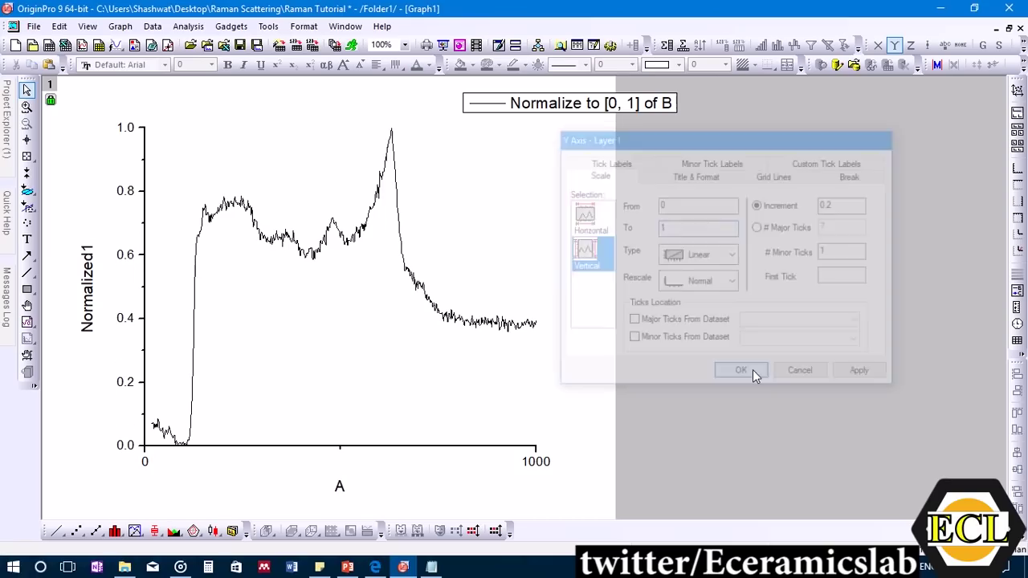
Set the X axis major tick increment to 200 and apply it to the graph
double_click(216, 446)
drag(510, 160, 709, 150)
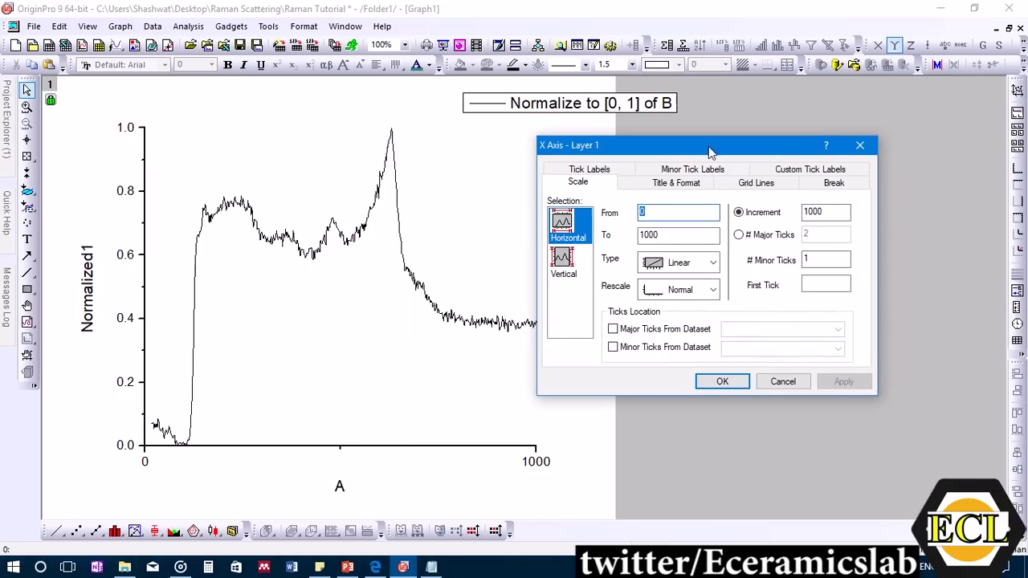
key(Tab)
key(Tab)
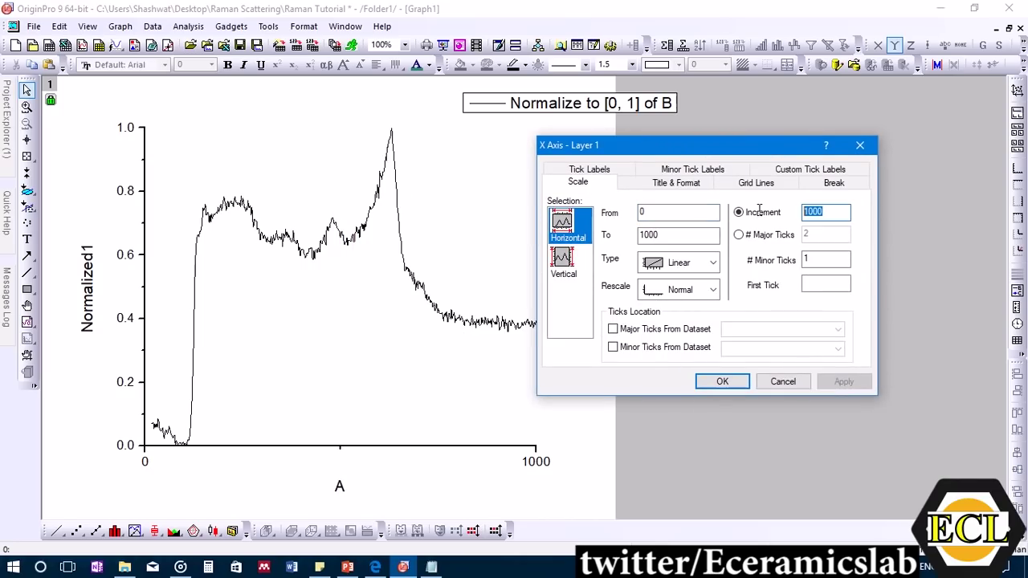
text(200)
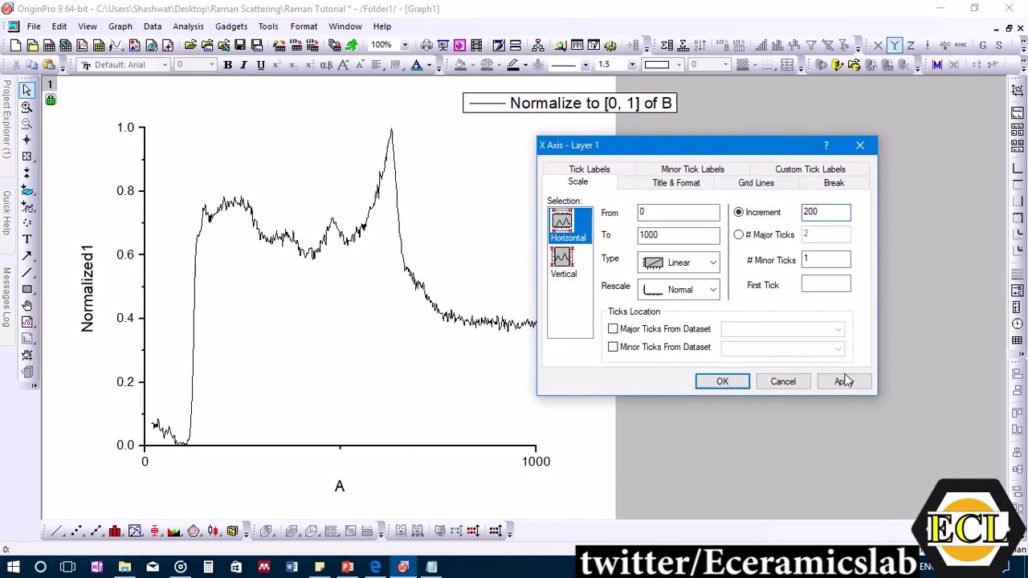
click(845, 381)
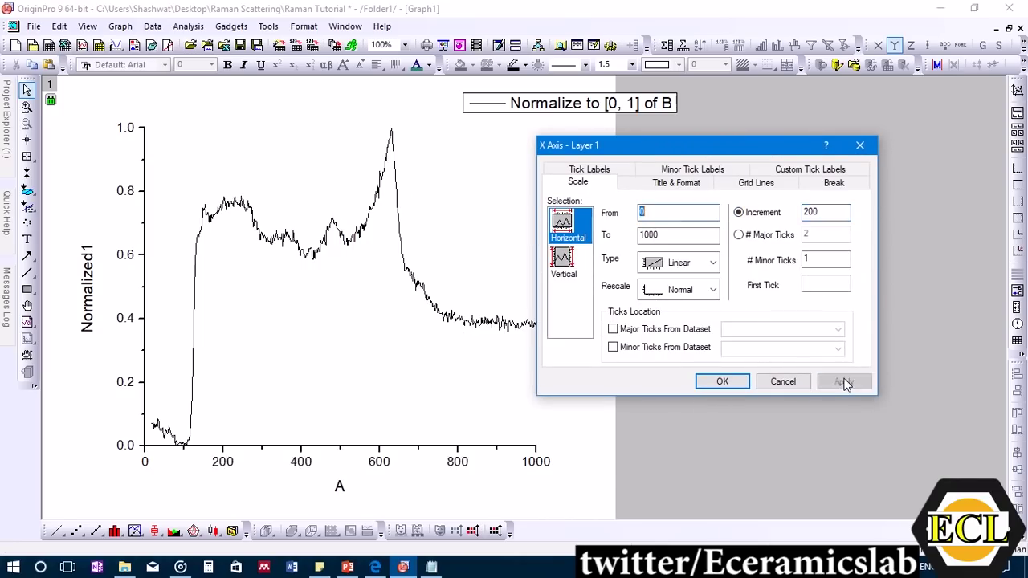
Set the X axis scale to start from 100 and apply it to the graph
click(722, 382)
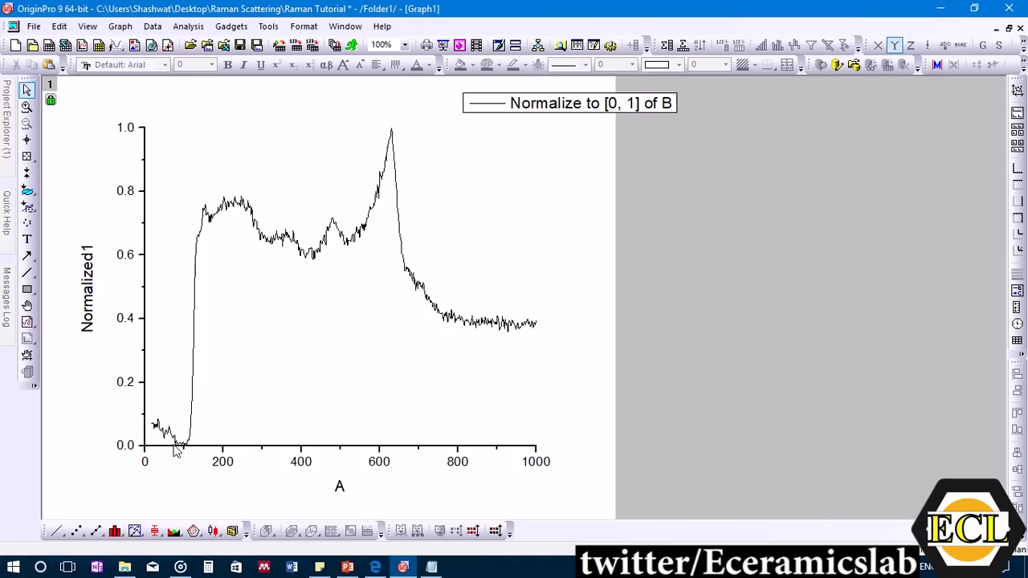
double_click(204, 448)
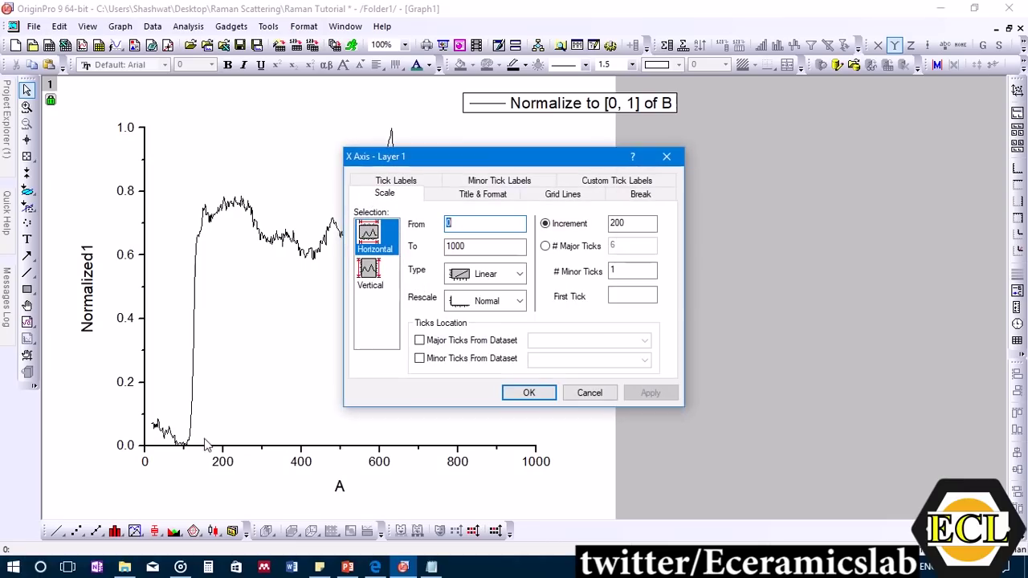
drag(464, 155, 602, 157)
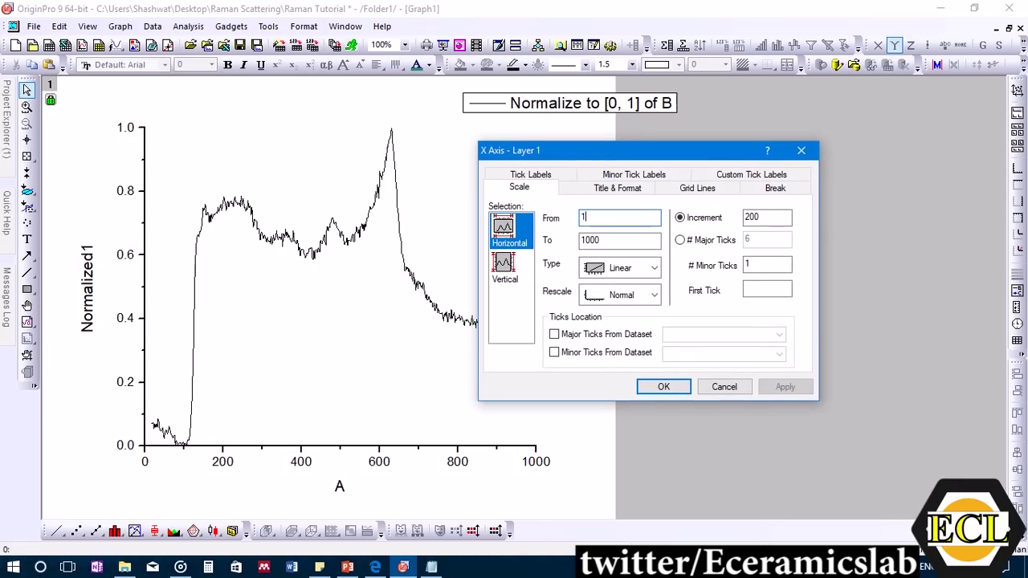
text(100)
click(775, 385)
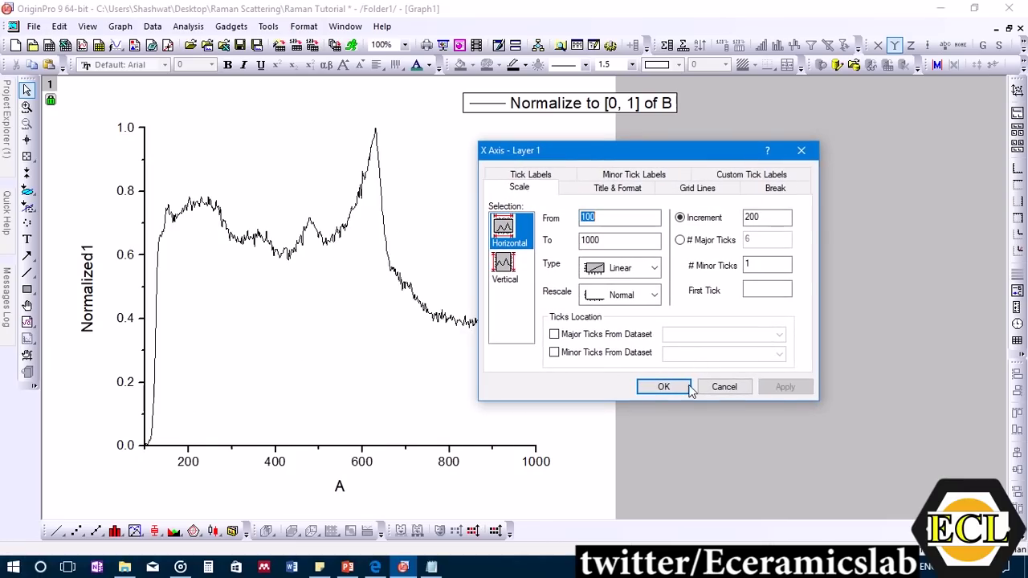
click(663, 386)
Delete the numeric tick labels along the graph's left Y axis
click(123, 258)
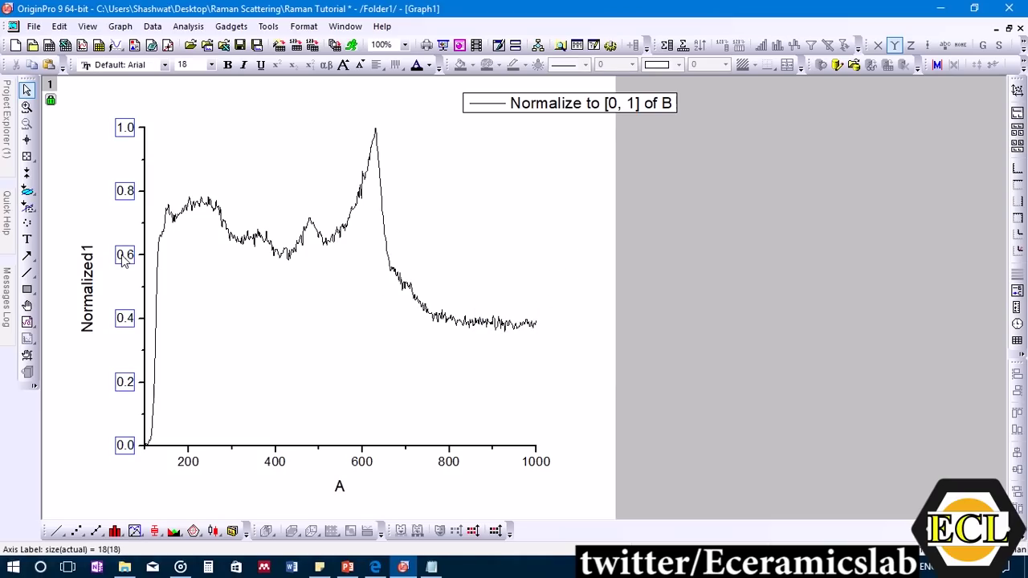
key(Delete)
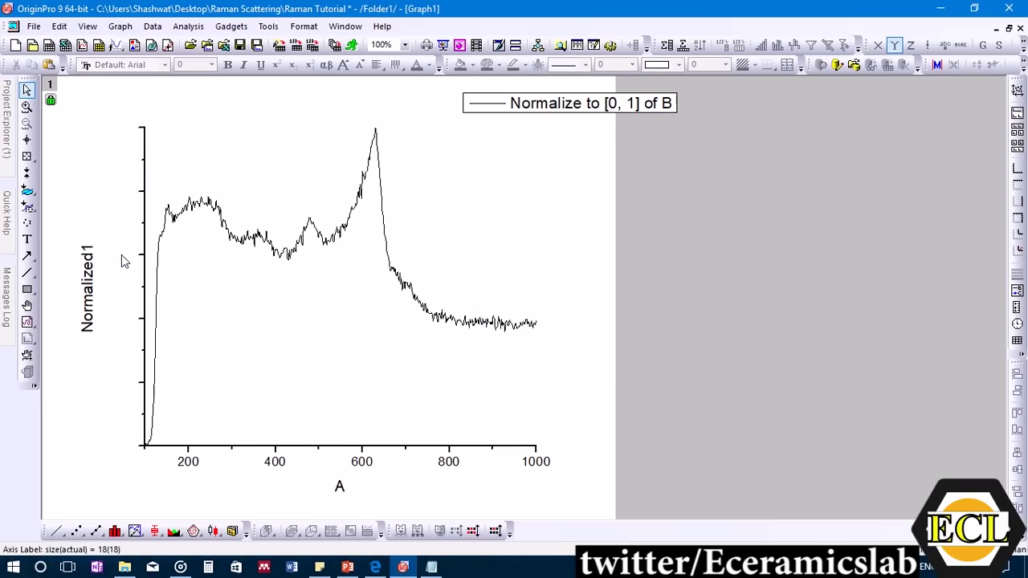
double_click(143, 160)
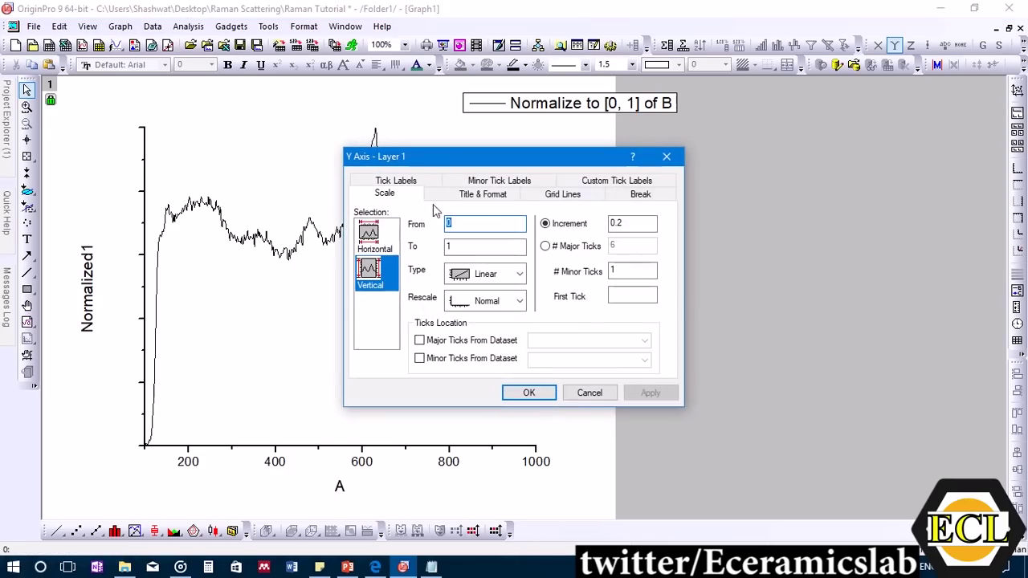
click(399, 181)
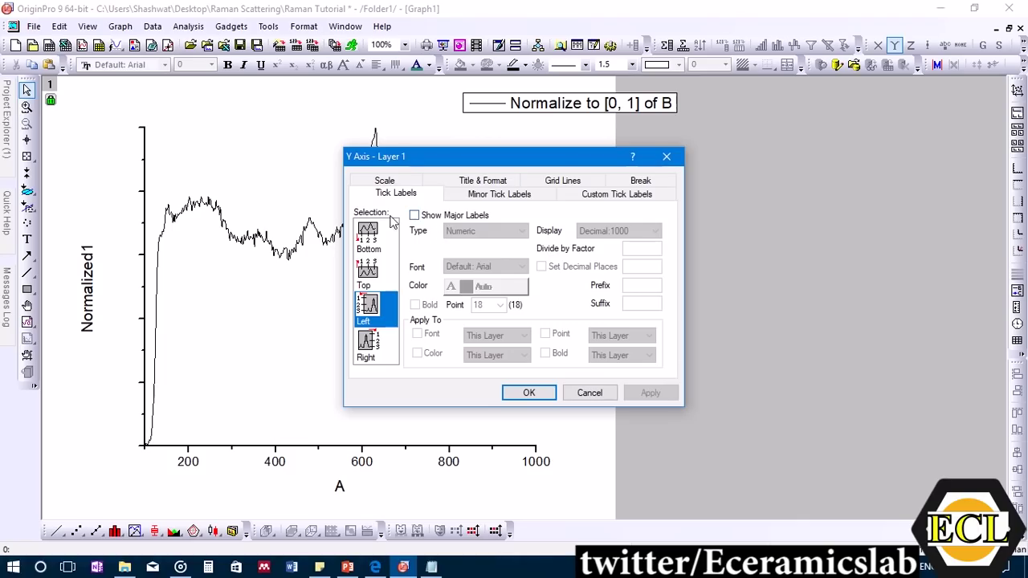
click(414, 215)
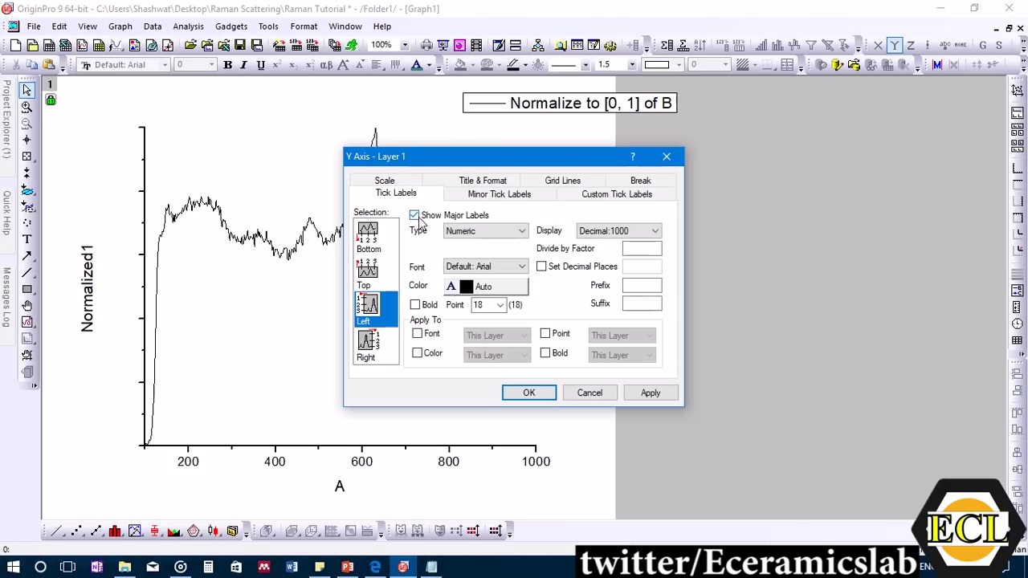
click(414, 215)
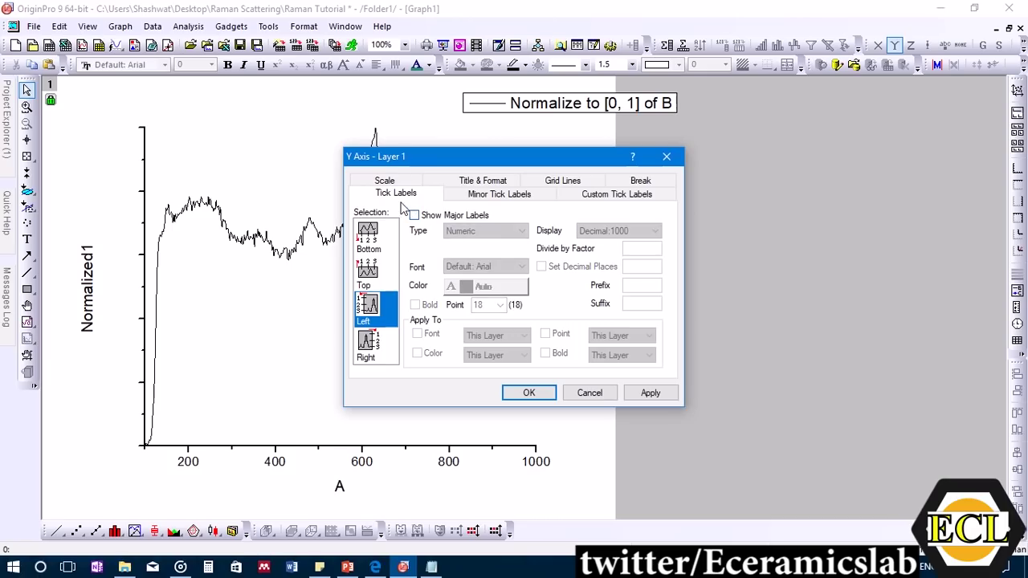
click(472, 195)
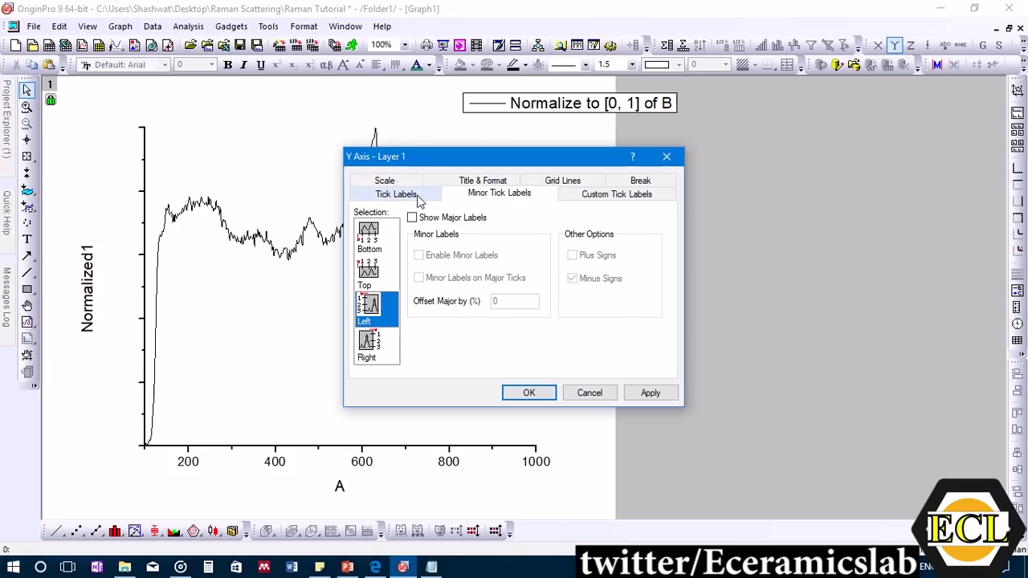
click(413, 218)
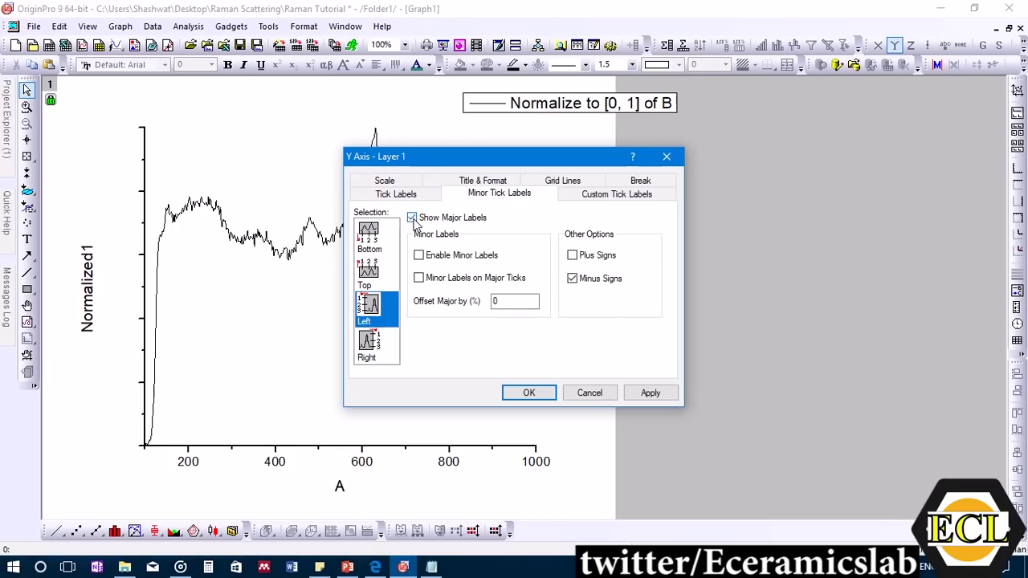
click(413, 219)
click(405, 197)
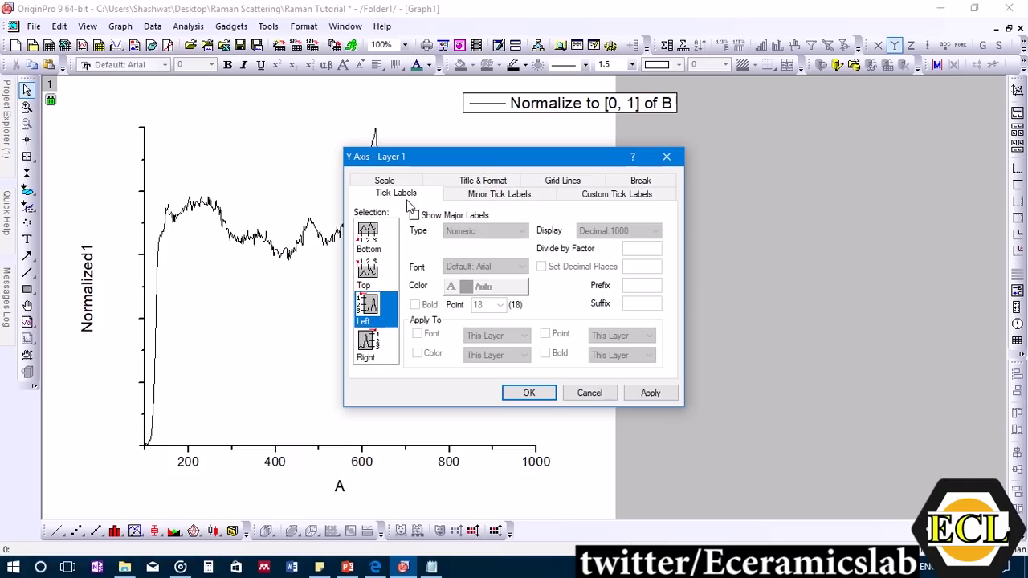
Enable the major tick labels on the graph's right Y axis and apply the change
click(367, 347)
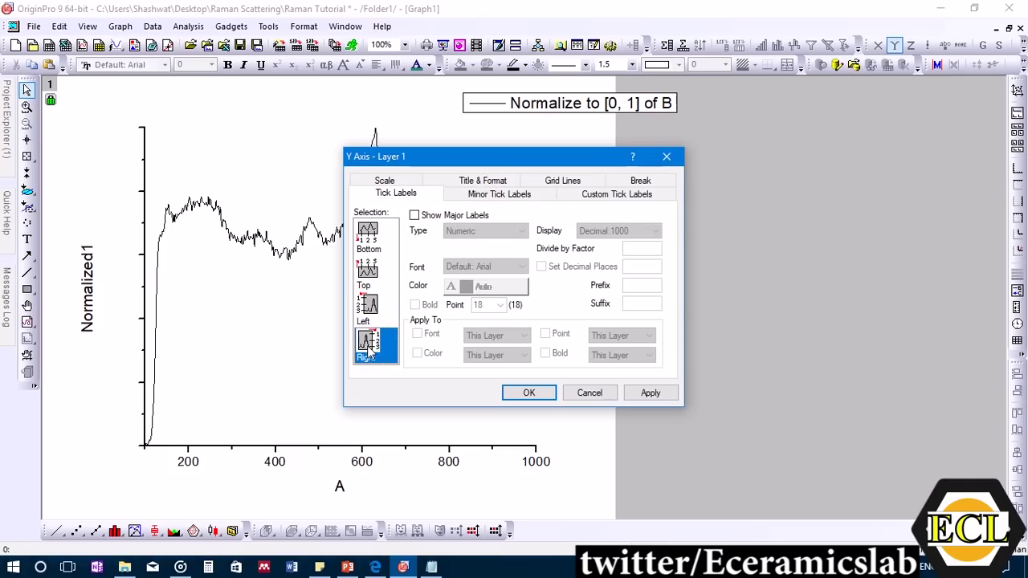
click(414, 216)
click(650, 393)
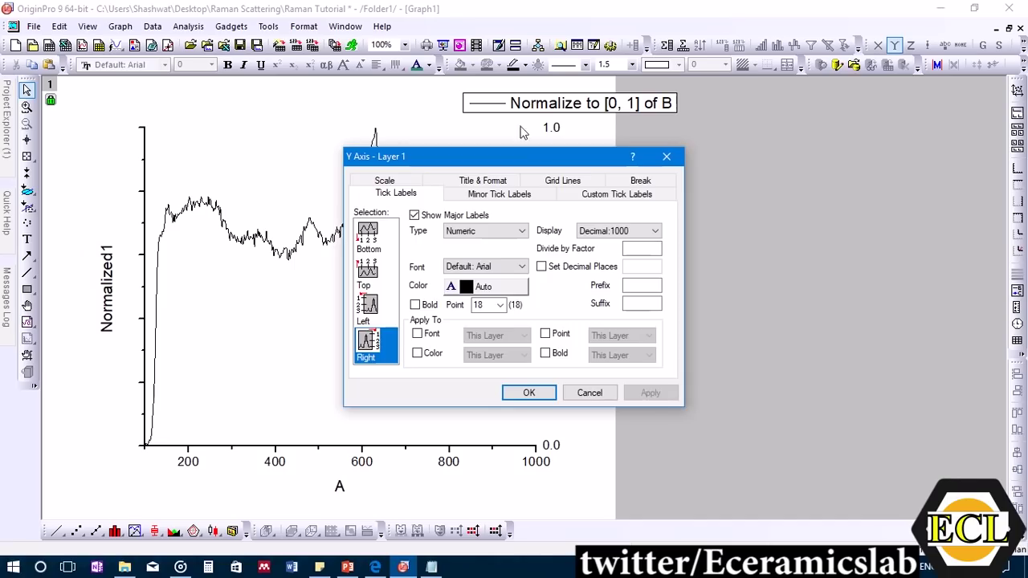
Show the graph's top and right axis lines, and delete the tick labels beside the right axis
drag(522, 156, 826, 147)
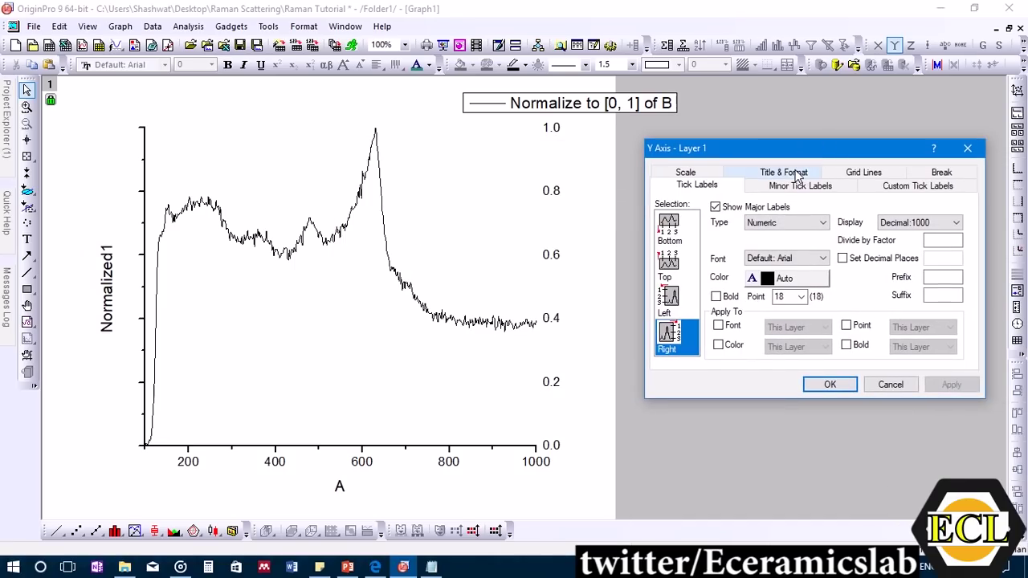
click(795, 174)
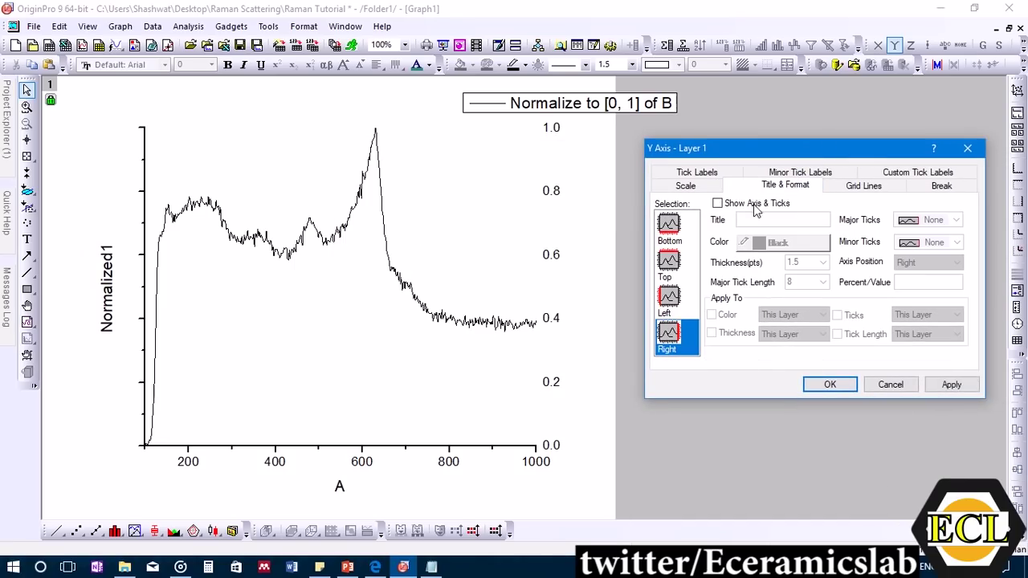
click(668, 297)
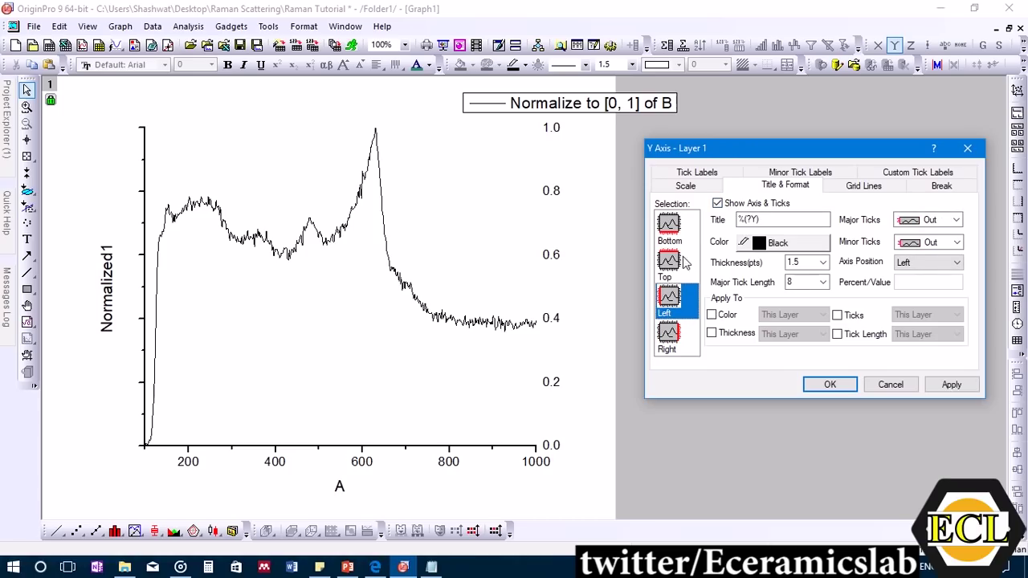
click(675, 261)
click(717, 203)
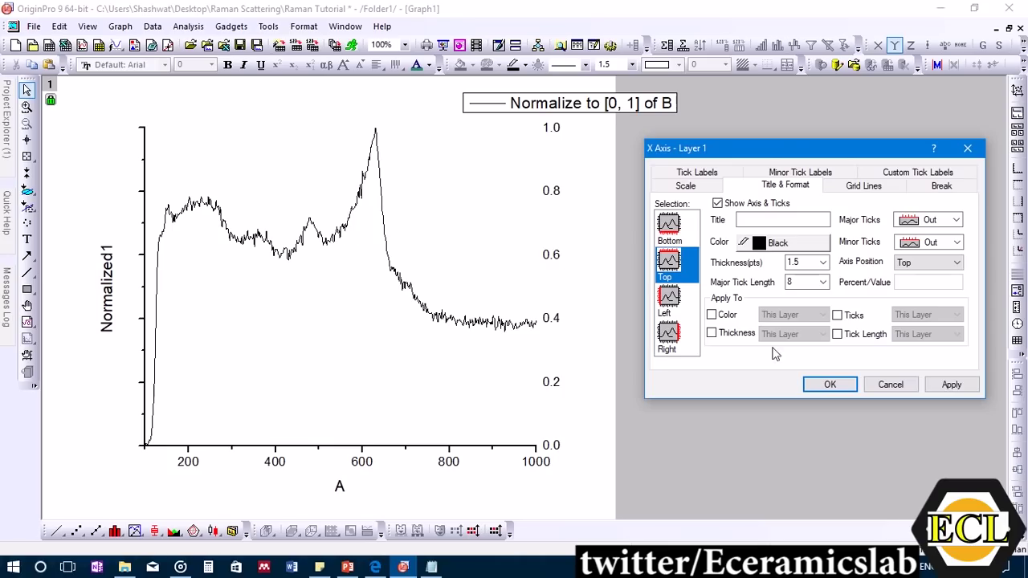
click(950, 385)
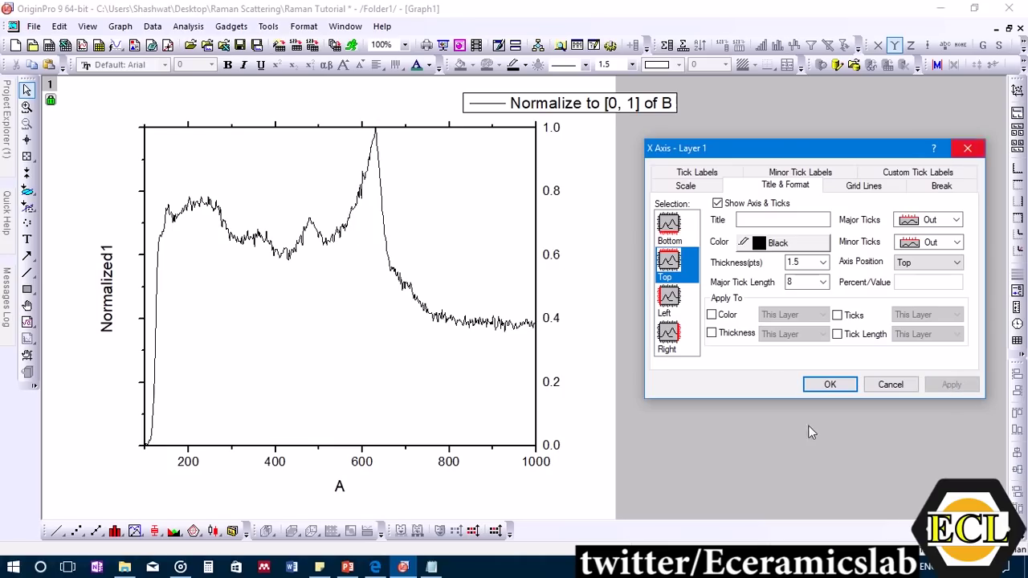
click(827, 385)
click(554, 319)
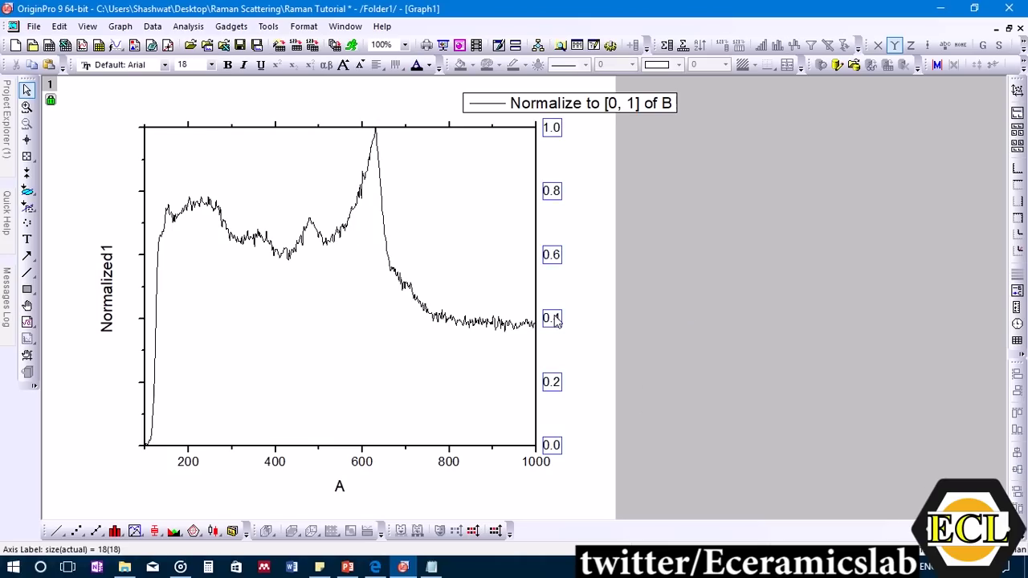
key(Delete)
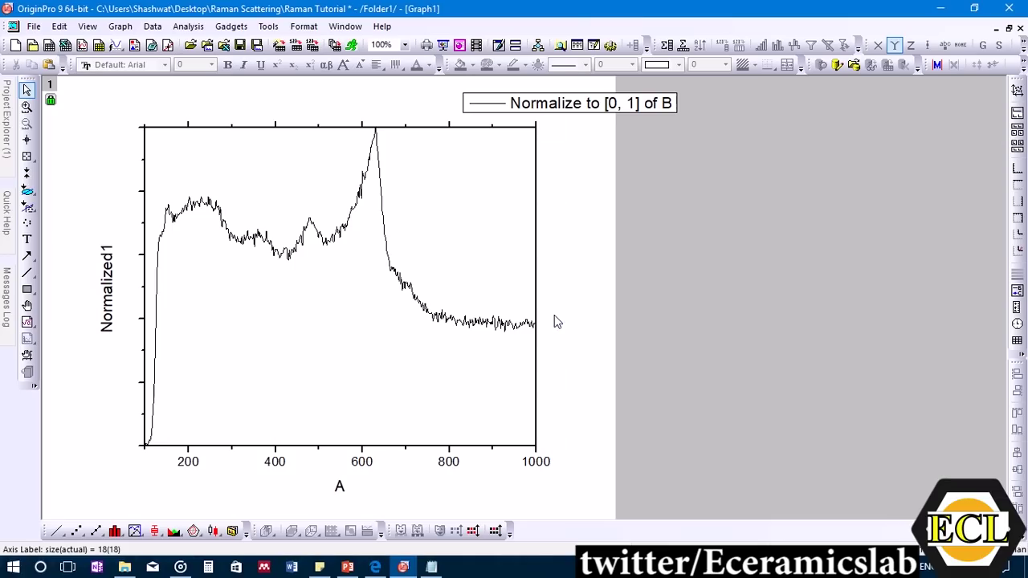
Set both the major and minor ticks of the graph's top axis to None
double_click(361, 129)
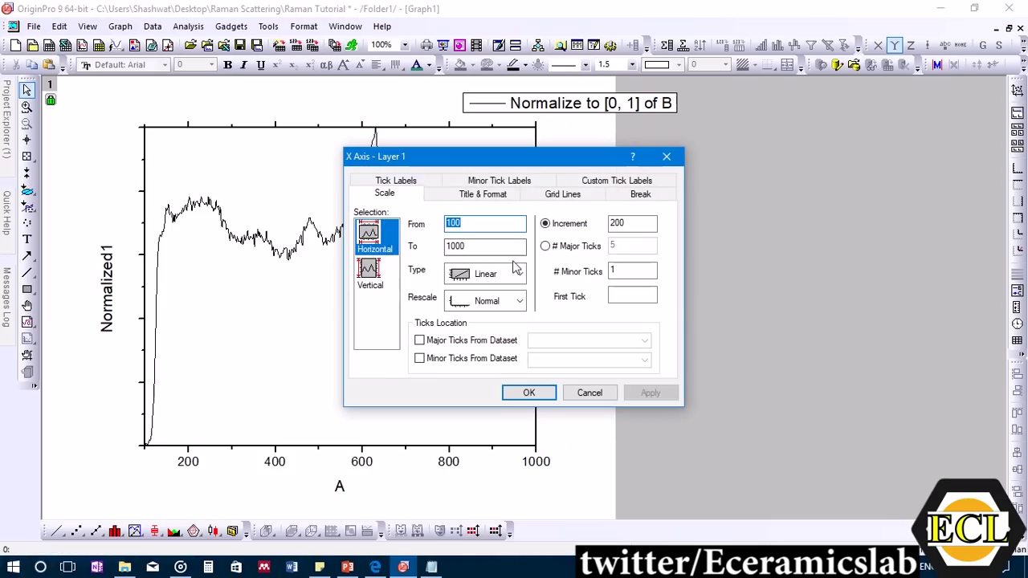
click(422, 187)
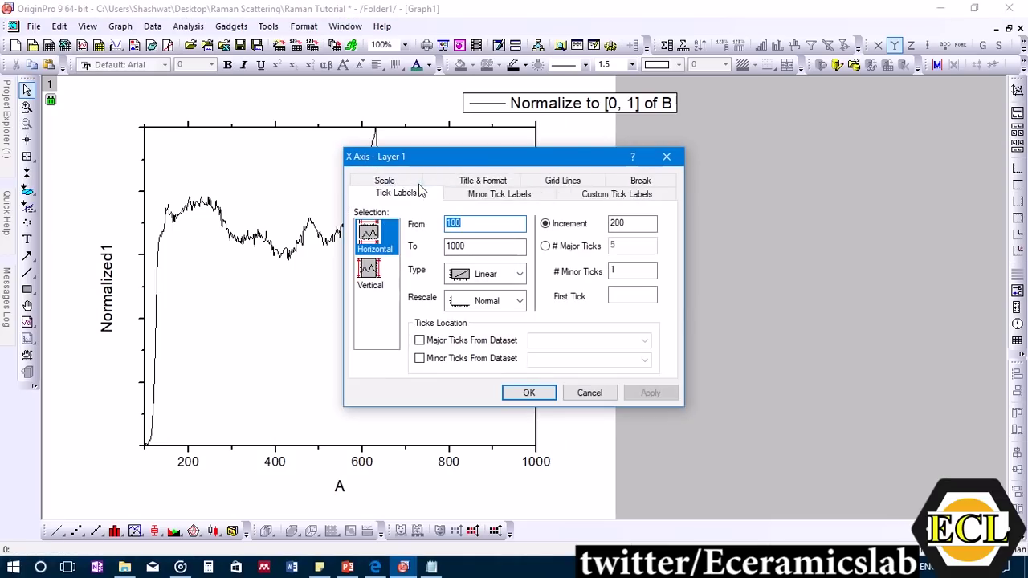
click(496, 185)
click(634, 228)
click(631, 275)
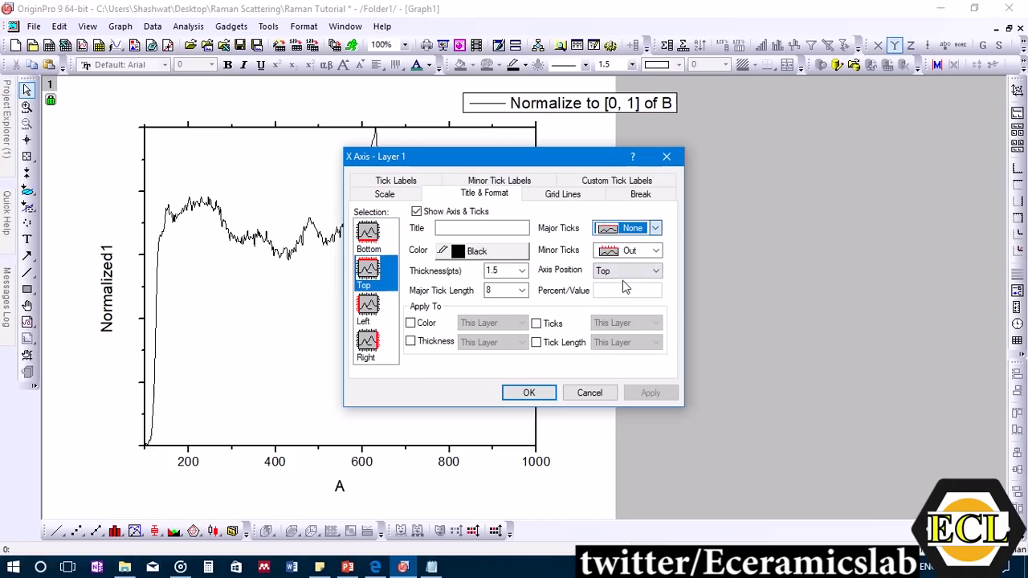
click(622, 251)
click(638, 303)
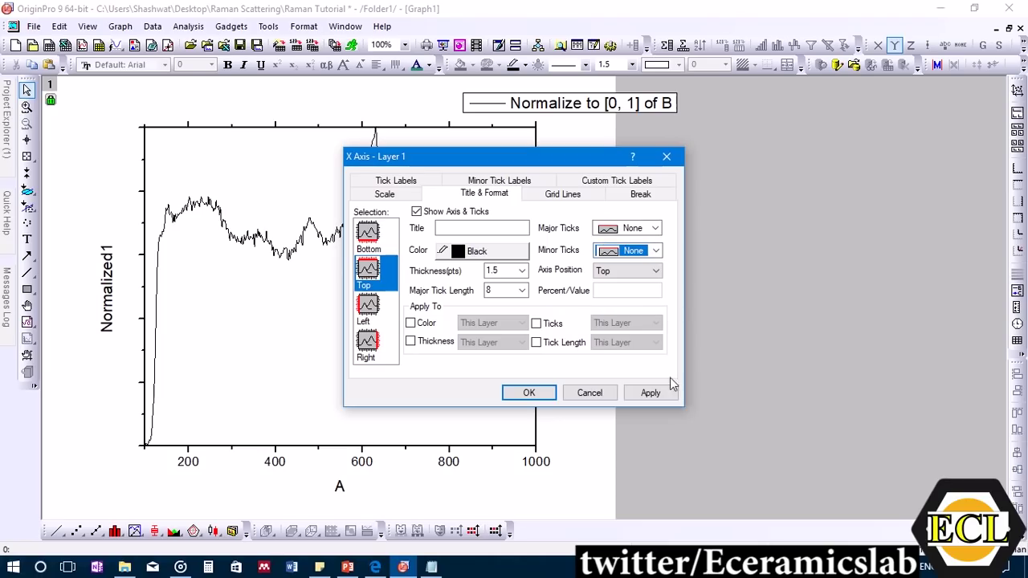
click(632, 393)
click(528, 393)
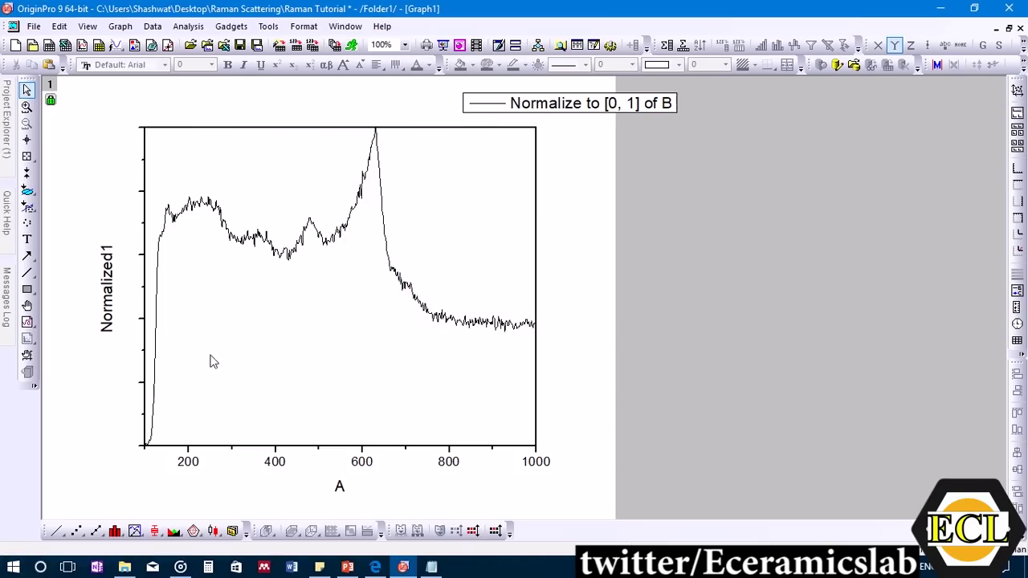
Set both the major and minor ticks of the graph's left Y axis to None
double_click(142, 260)
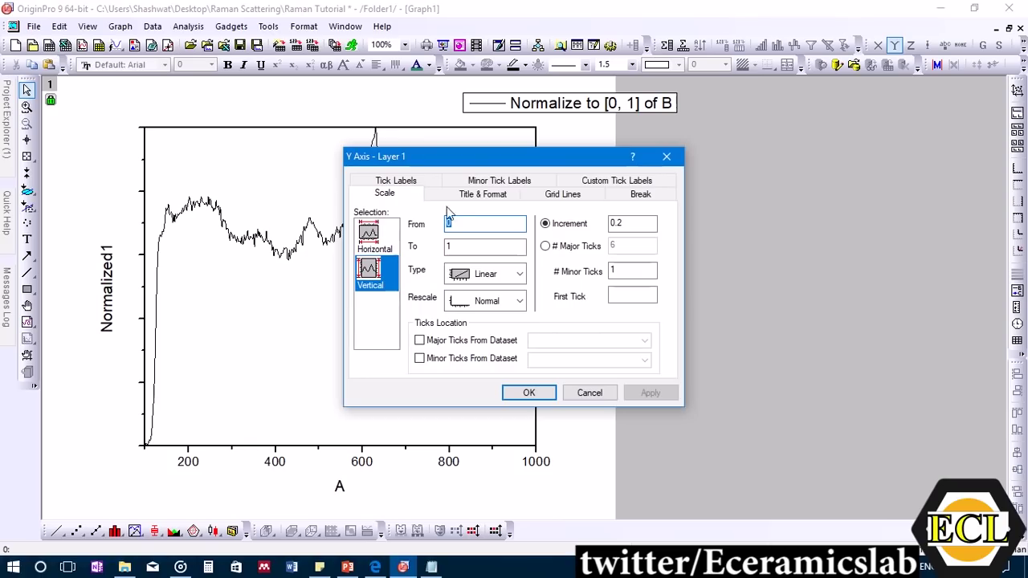
click(474, 182)
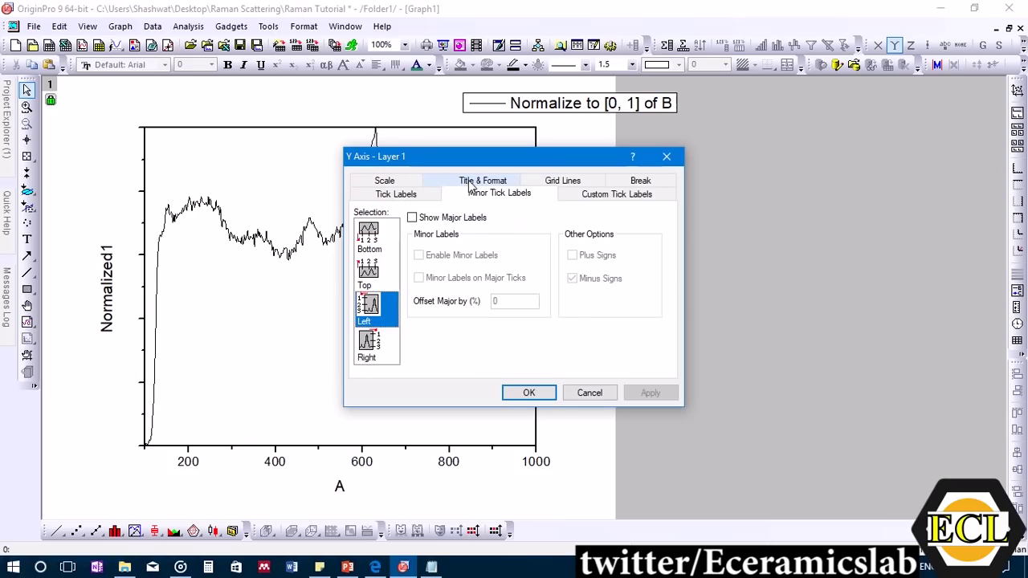
click(370, 233)
click(384, 182)
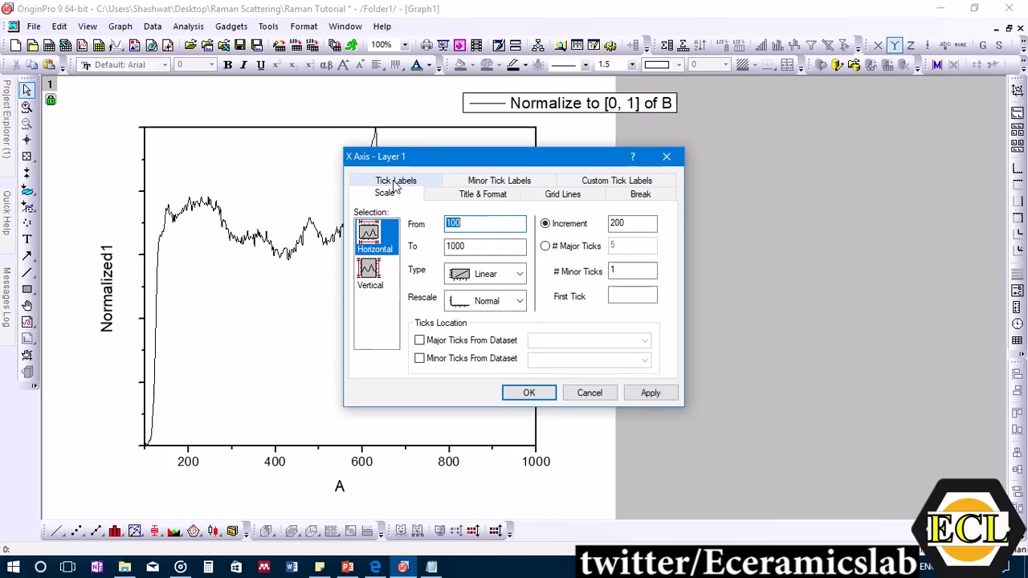
click(494, 181)
click(482, 181)
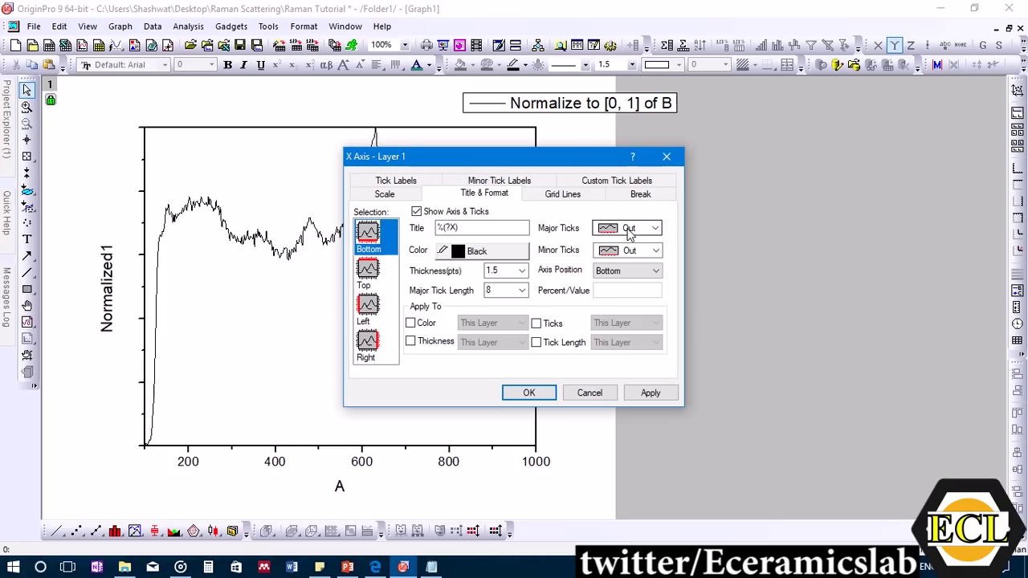
click(373, 309)
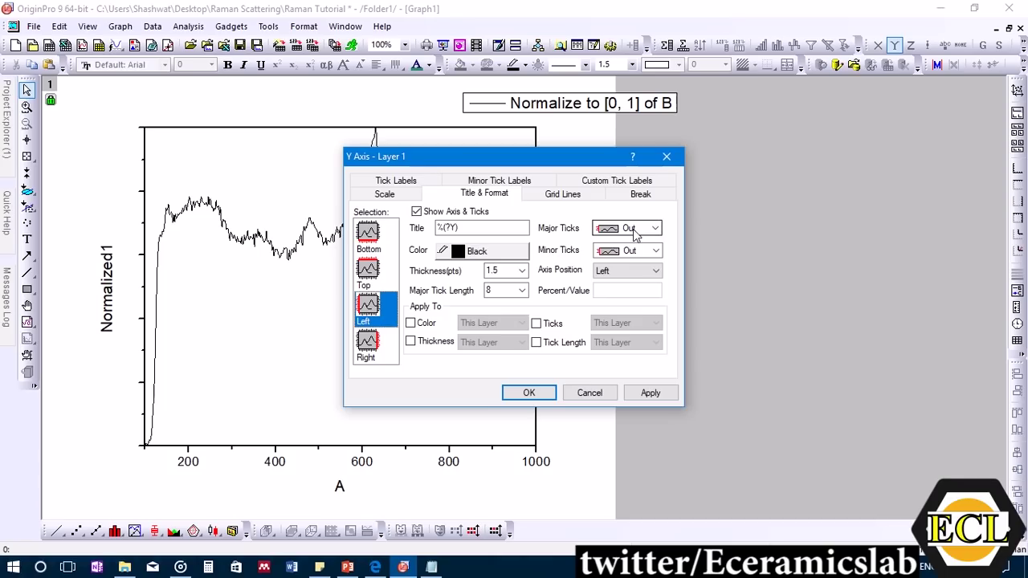
click(626, 230)
click(630, 277)
click(626, 250)
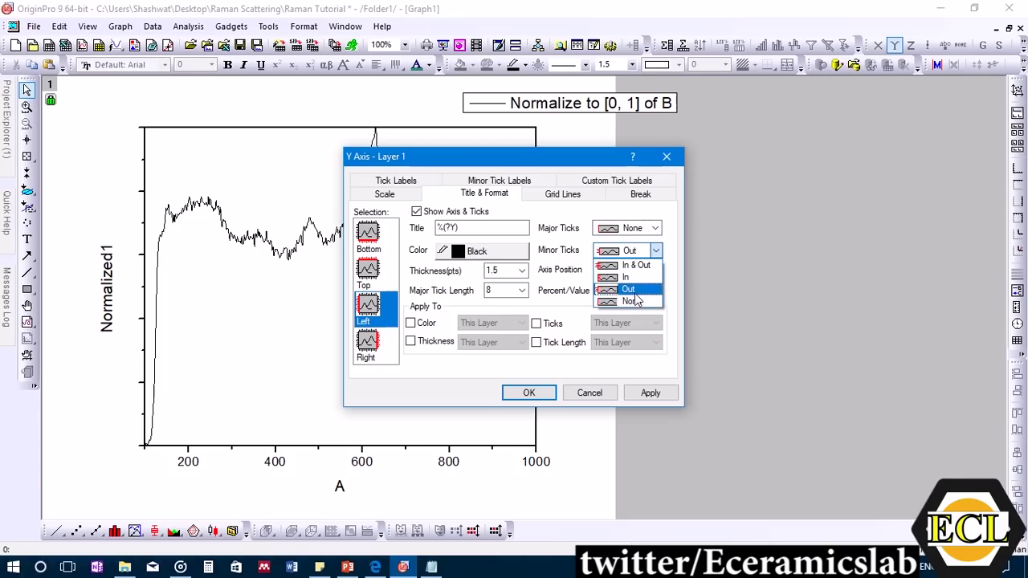
click(636, 303)
click(650, 393)
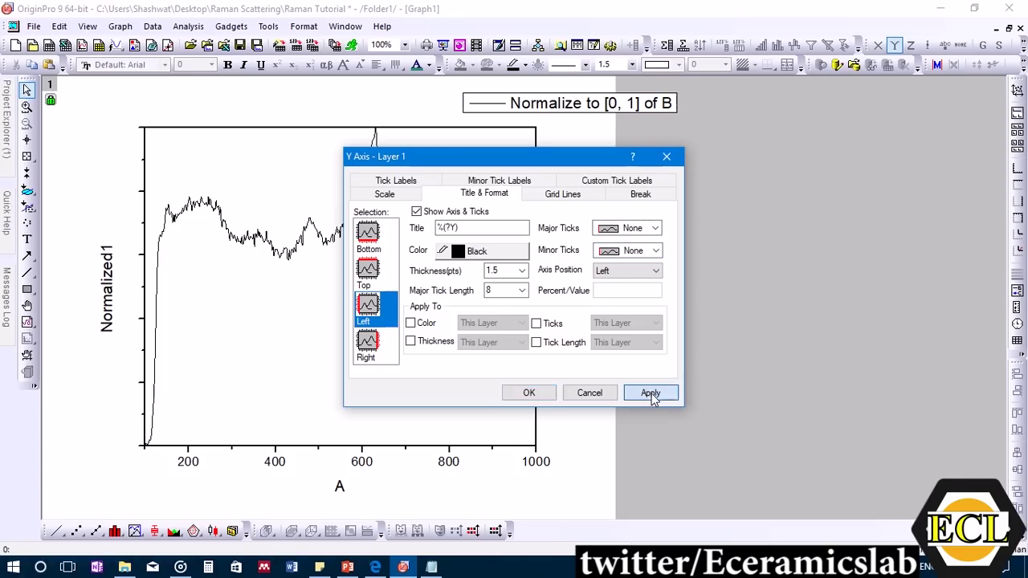
click(527, 393)
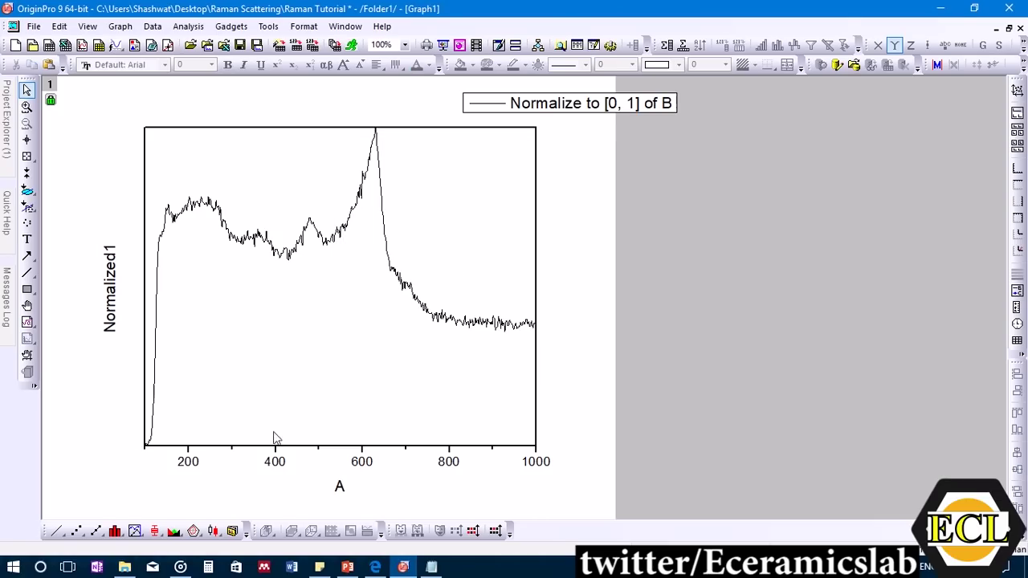
Replace the X axis title with "Raman Shift (cm-1)", with the -1 as superscript
double_click(342, 487)
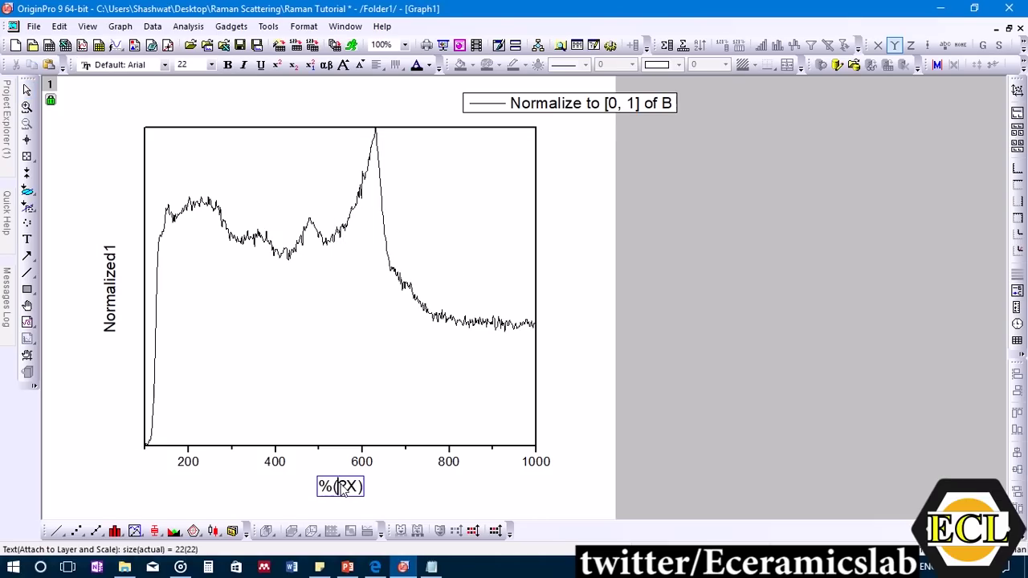
key(BackSpace)
key(BackSpace)
key(BackSpace)
key(BackSpace)
key(BackSpace)
text(Raman Shift)
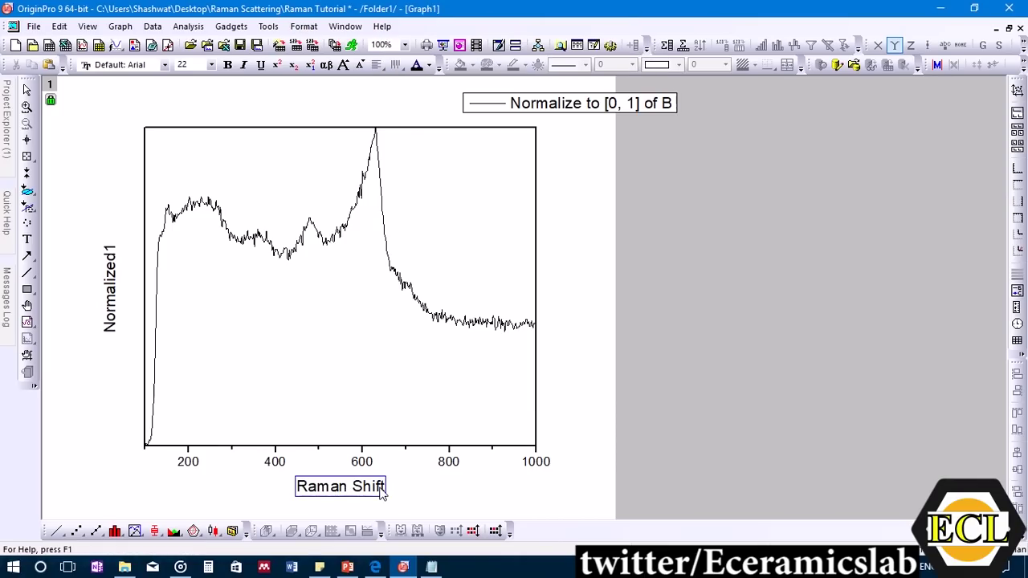
text( ())
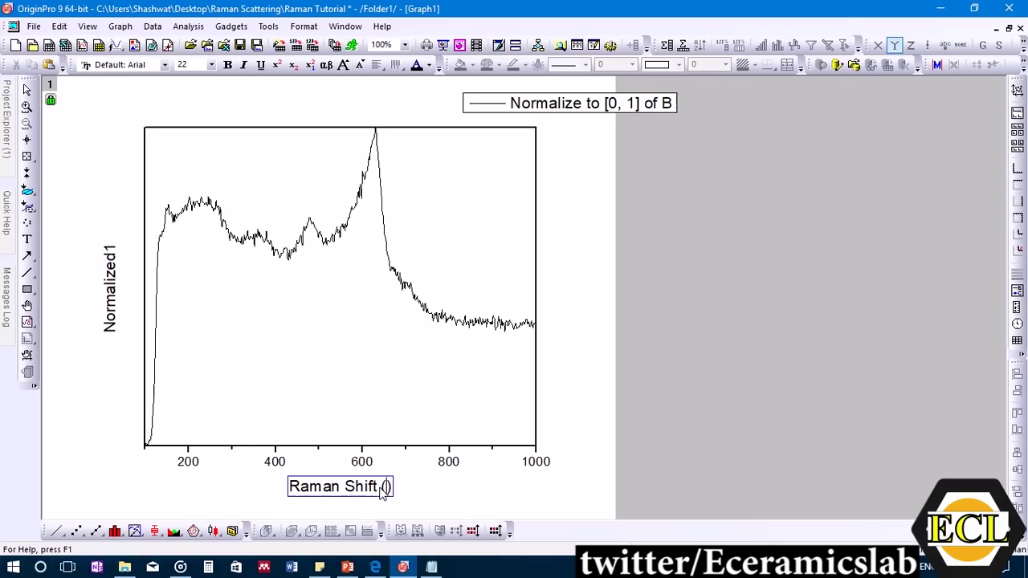
text(cm)
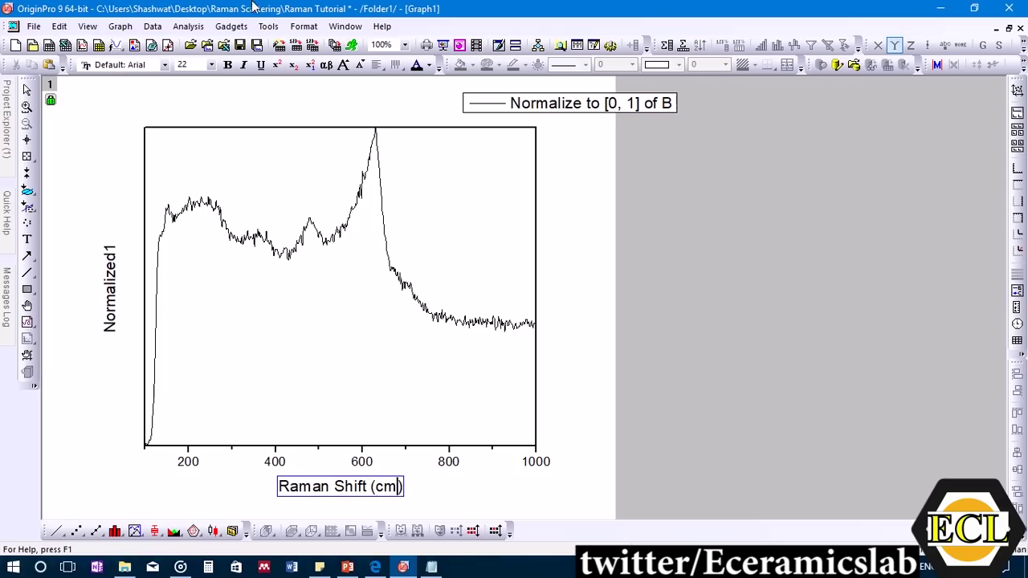
click(276, 65)
text(-1)
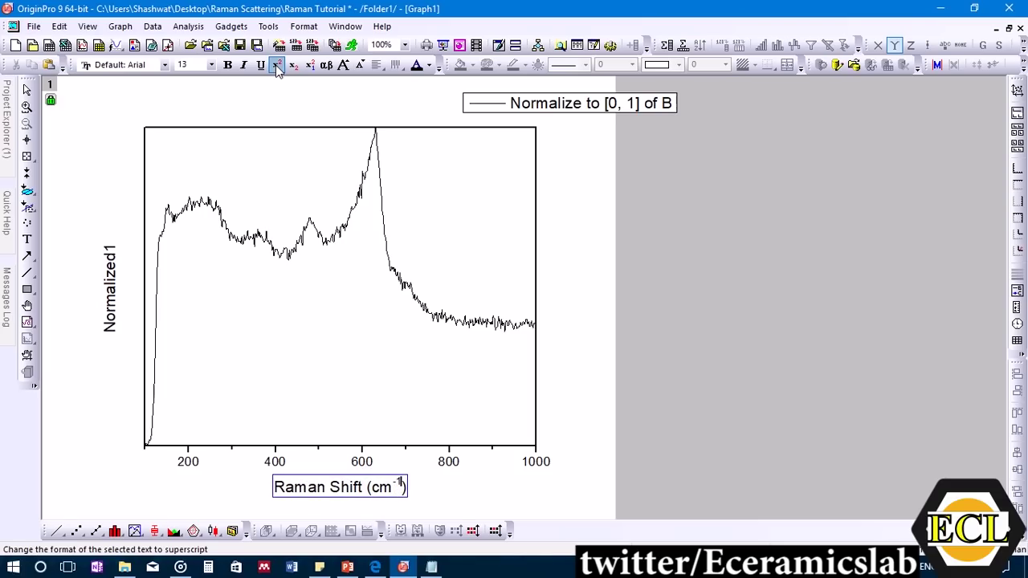
Replace the Y axis title with "Intensity (A.U.)" and format it bold at font size 26
double_click(110, 304)
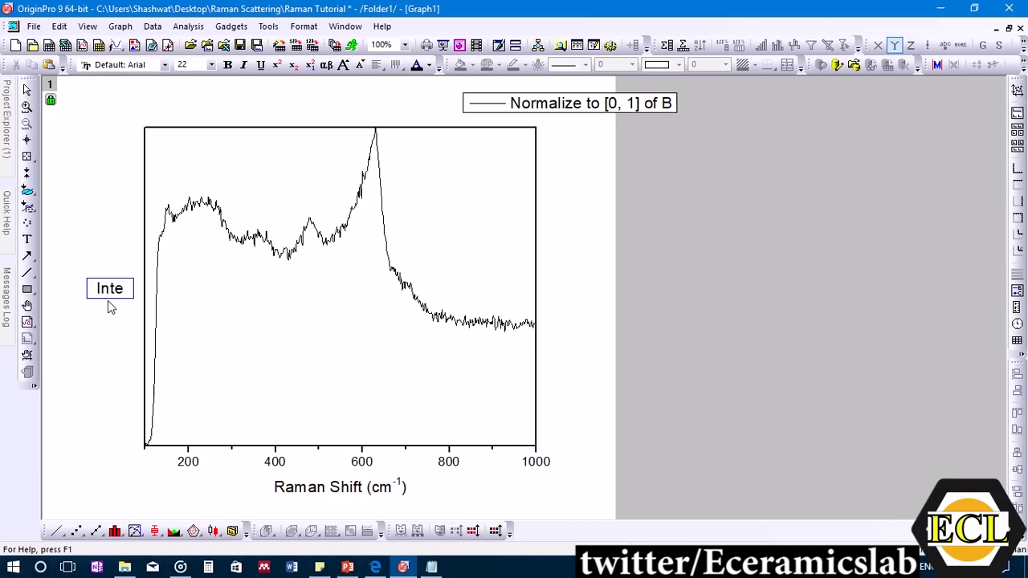
text(Intensity ())
text(A.)
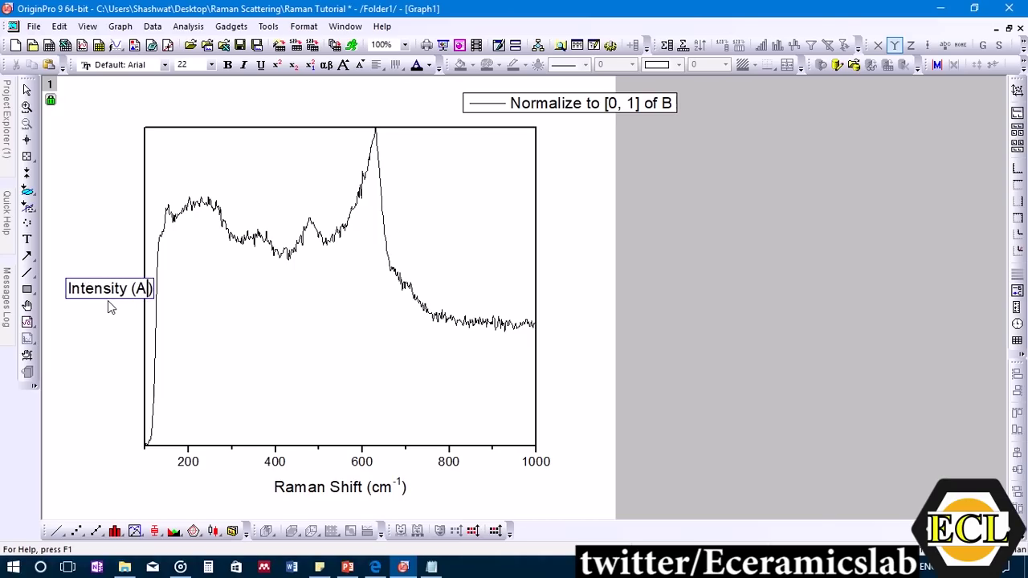
text(U.)
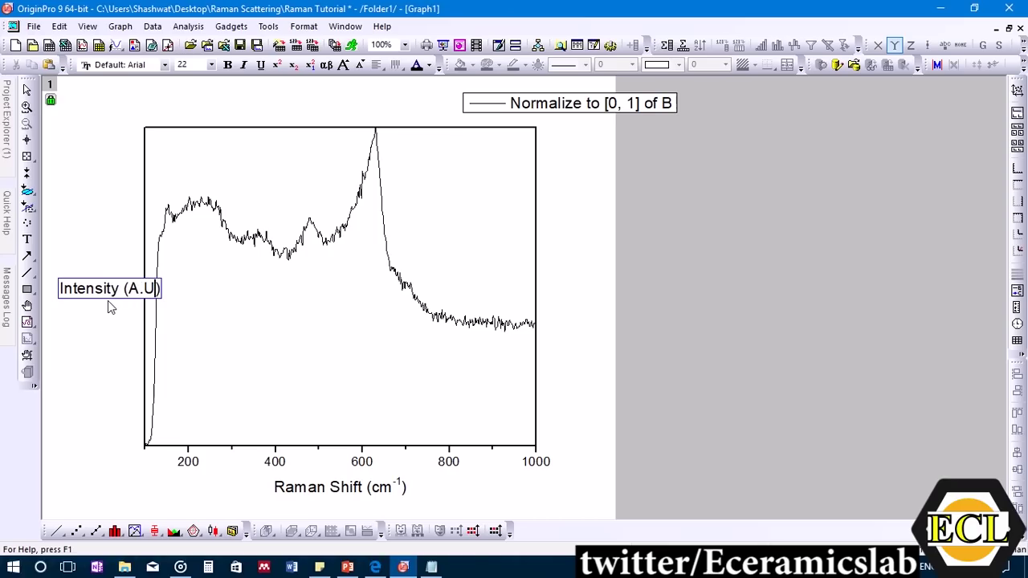
key(ctrl+a)
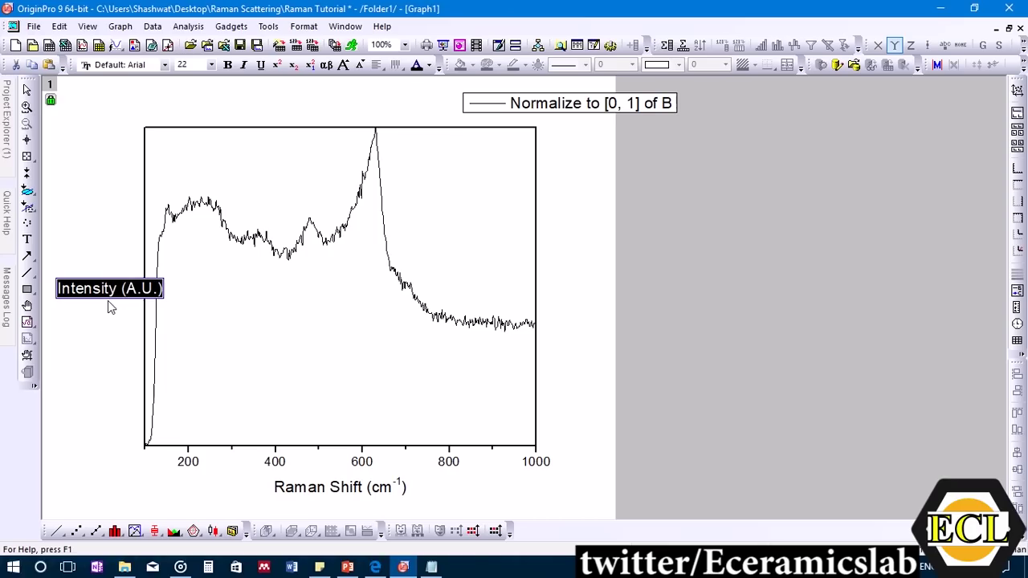
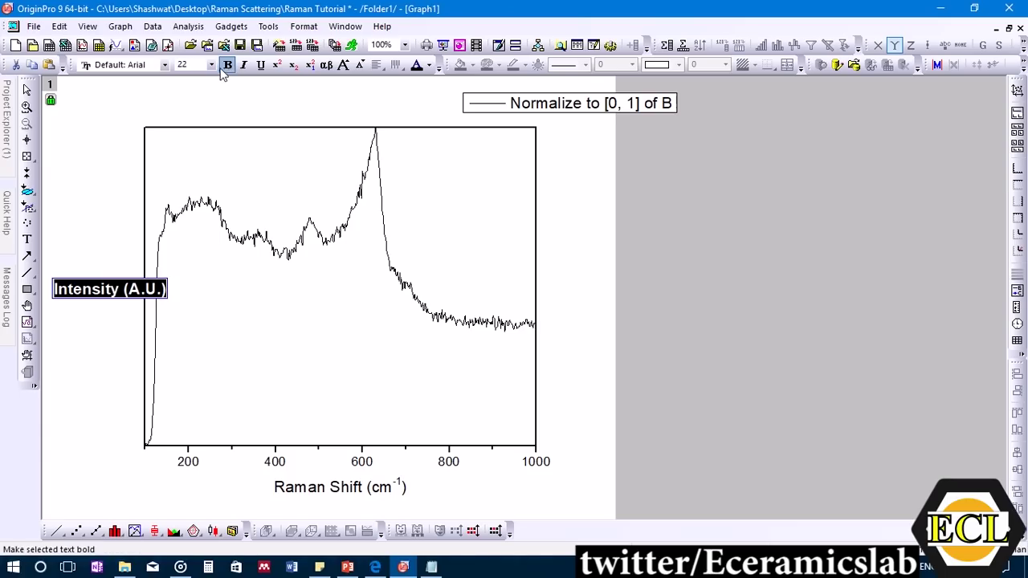
click(211, 65)
click(180, 186)
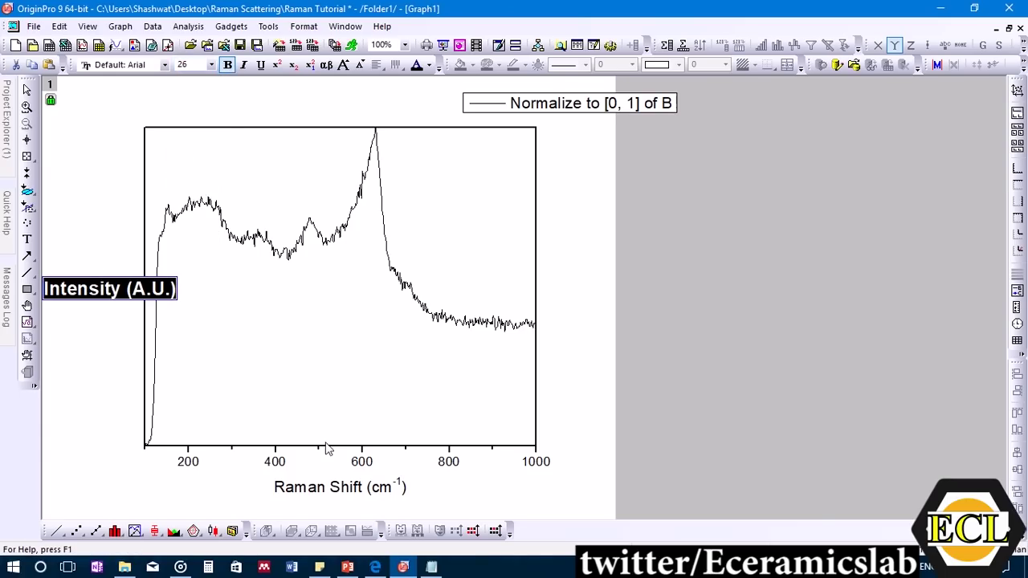
click(761, 435)
Format the whole X axis title, including its superscript, bold at font size 26
click(365, 491)
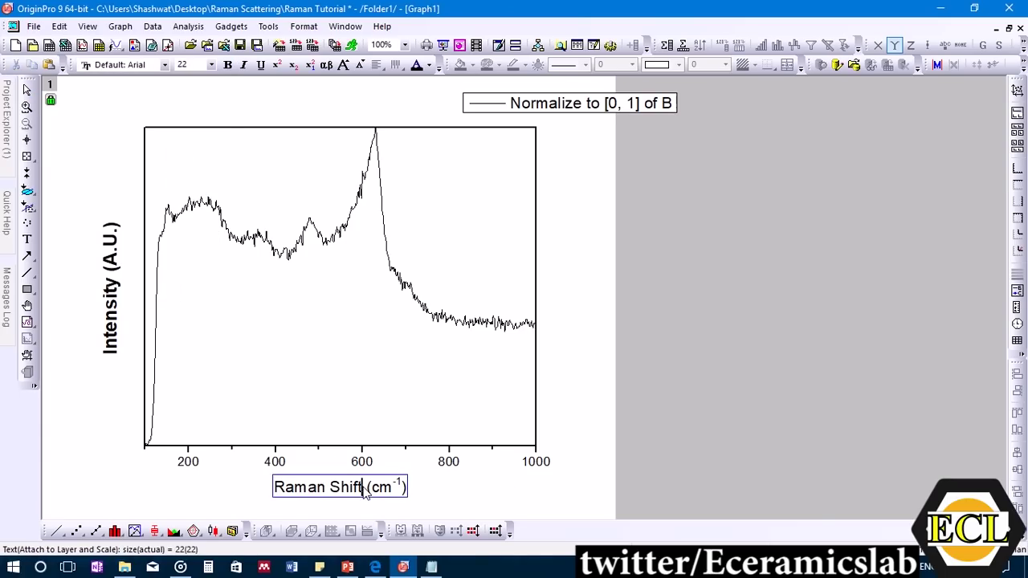
double_click(365, 491)
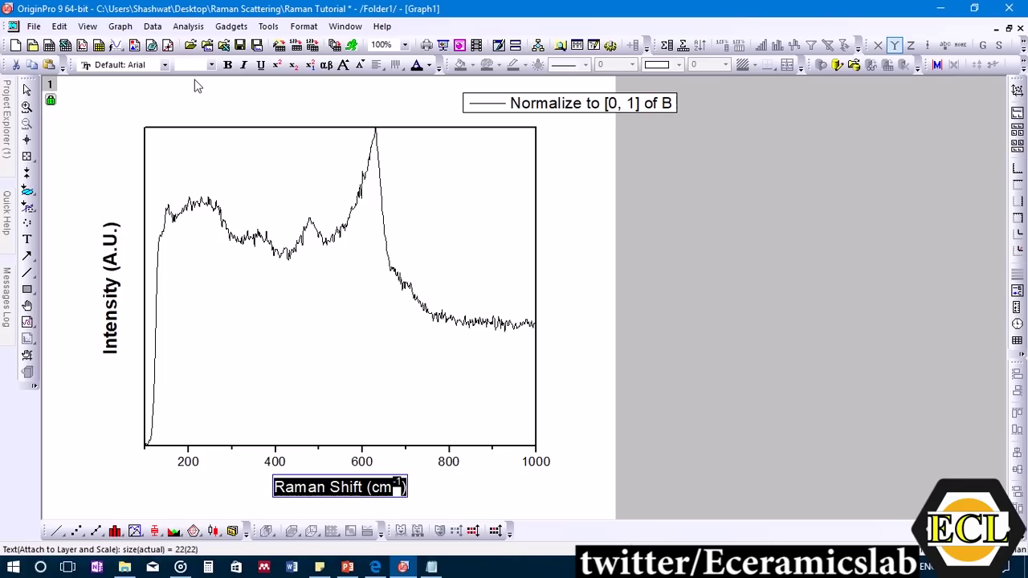
click(227, 65)
click(211, 65)
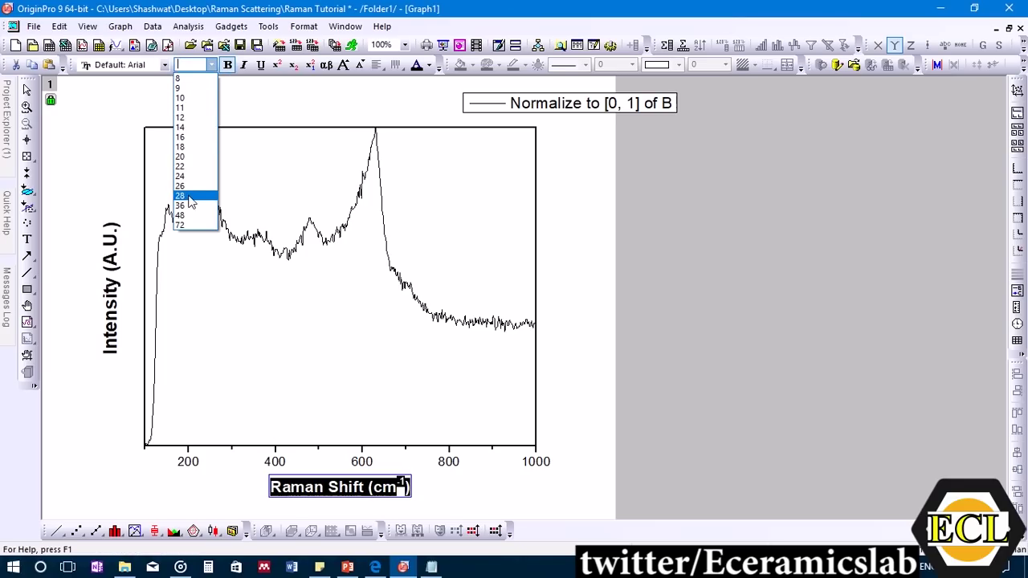
click(191, 190)
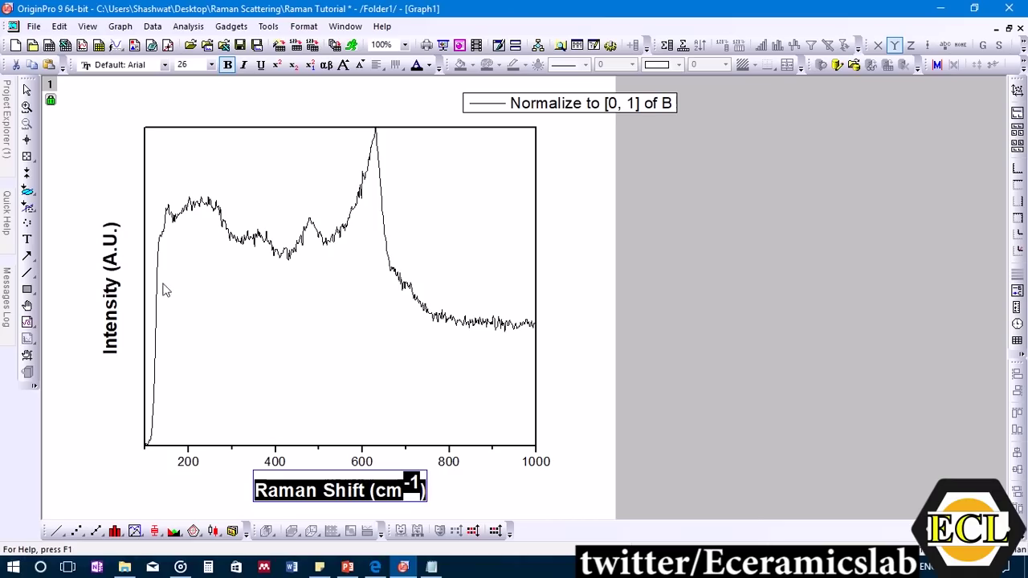
click(196, 456)
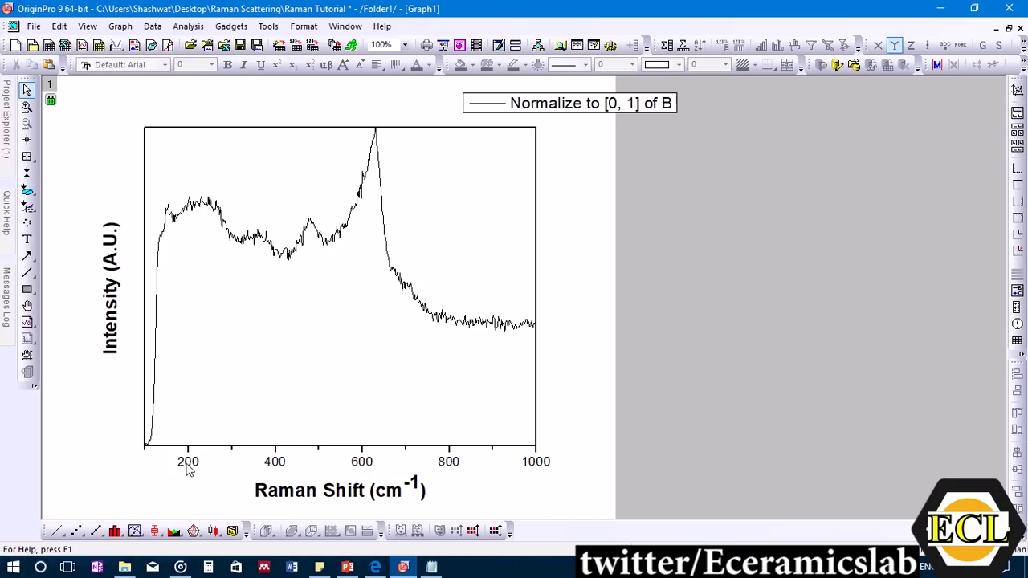
Format the X axis tick labels bold at font size 26
click(187, 466)
click(211, 65)
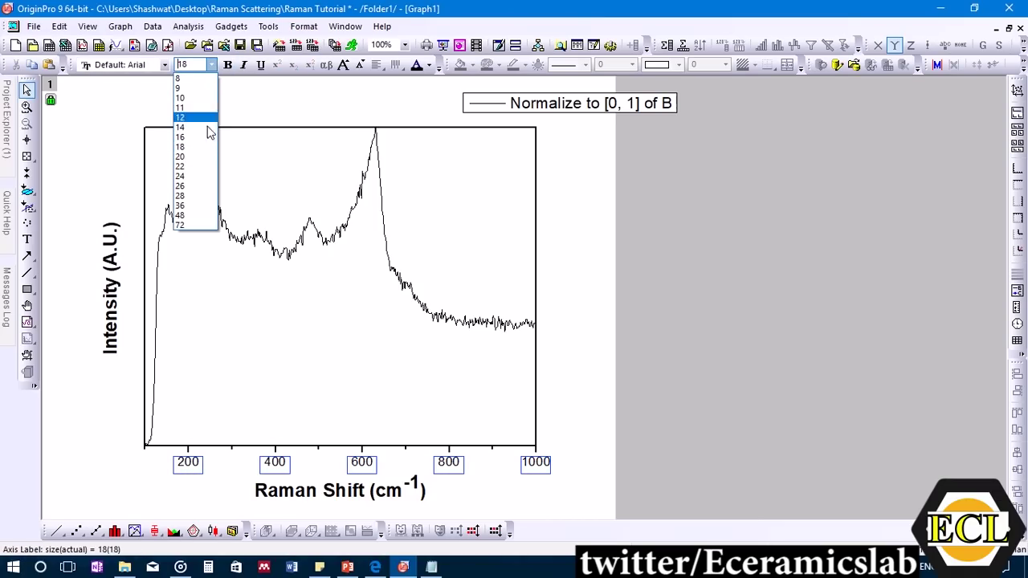
click(197, 185)
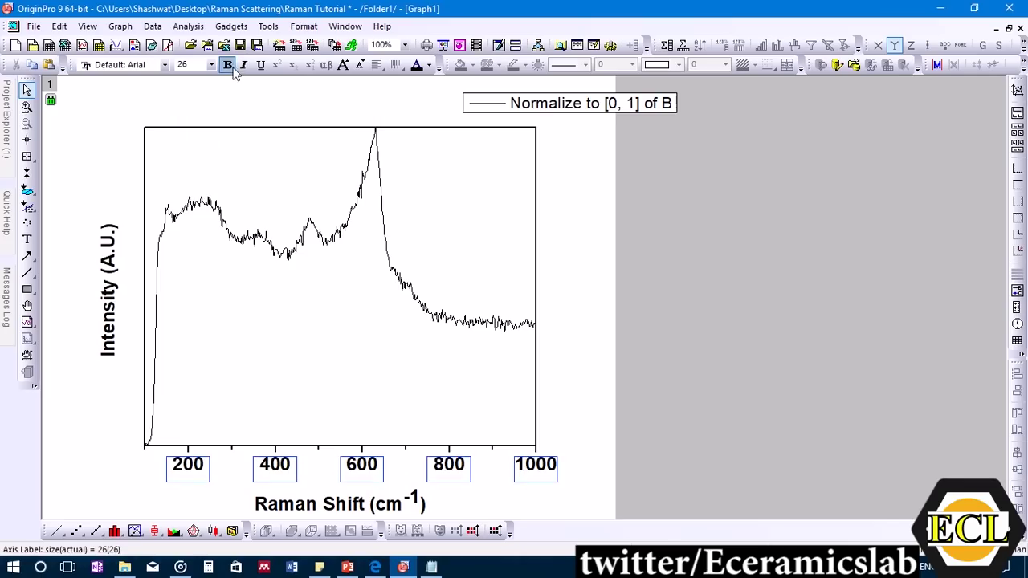
click(608, 325)
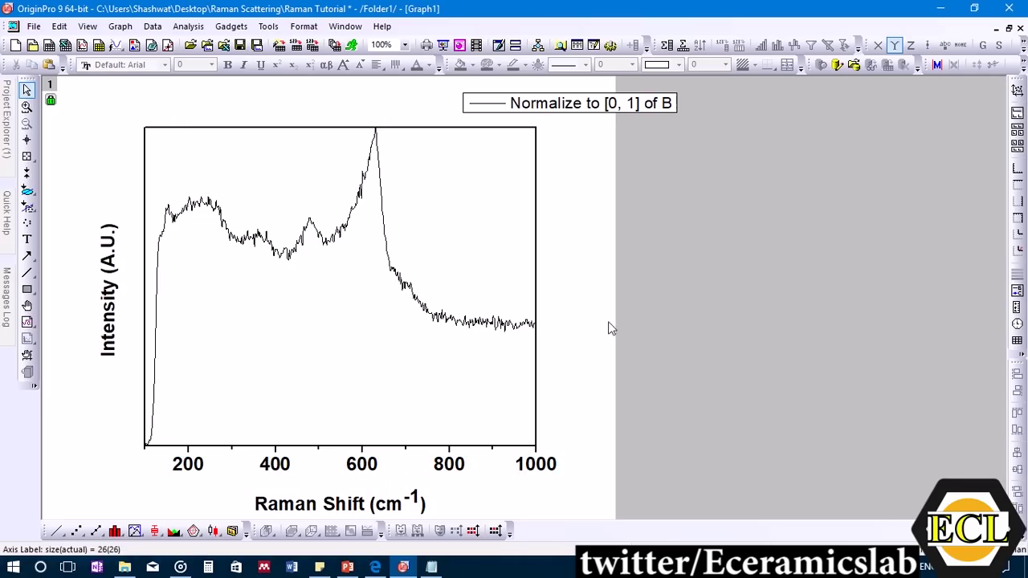
Set the line width of the graph's bottom and right axes to 3
click(251, 450)
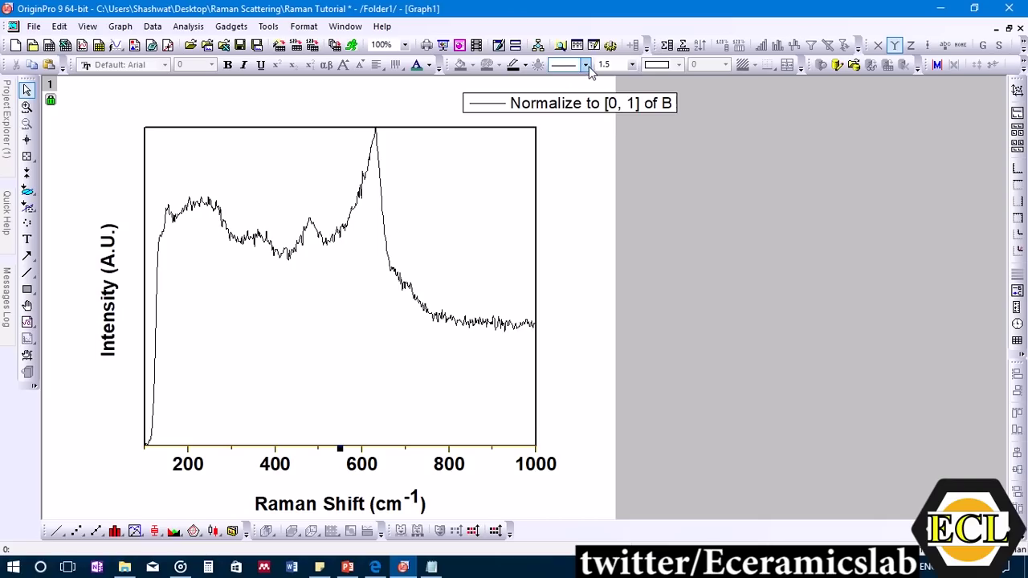
click(632, 64)
click(618, 129)
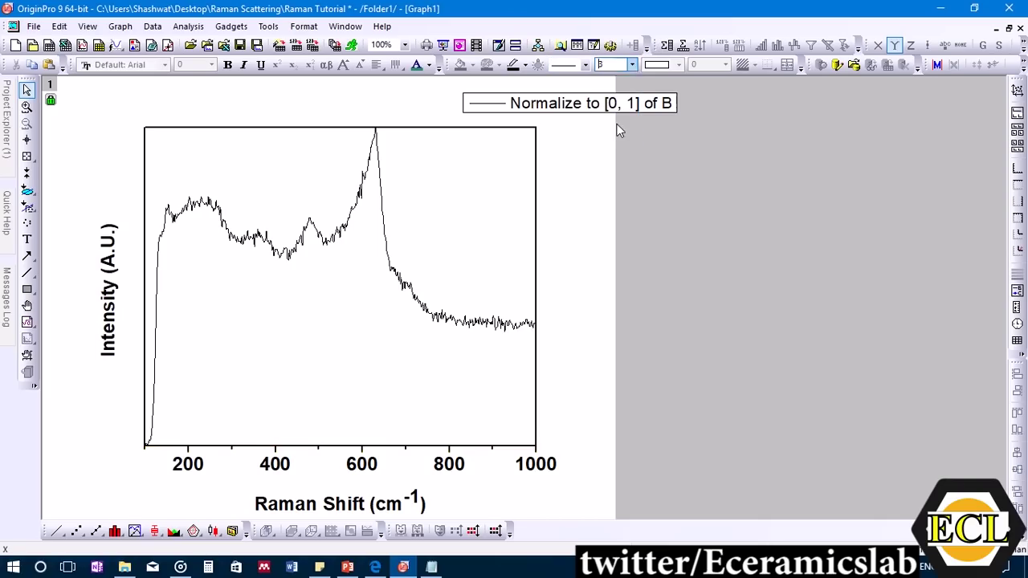
click(535, 224)
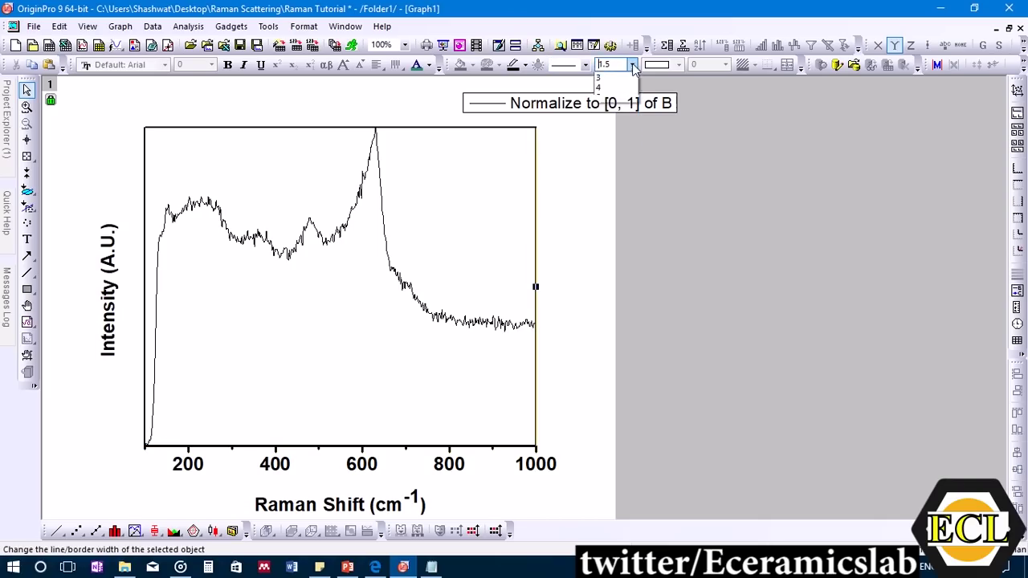
click(632, 64)
click(606, 128)
Set the line width of the graph's top and left axes to 3
click(467, 127)
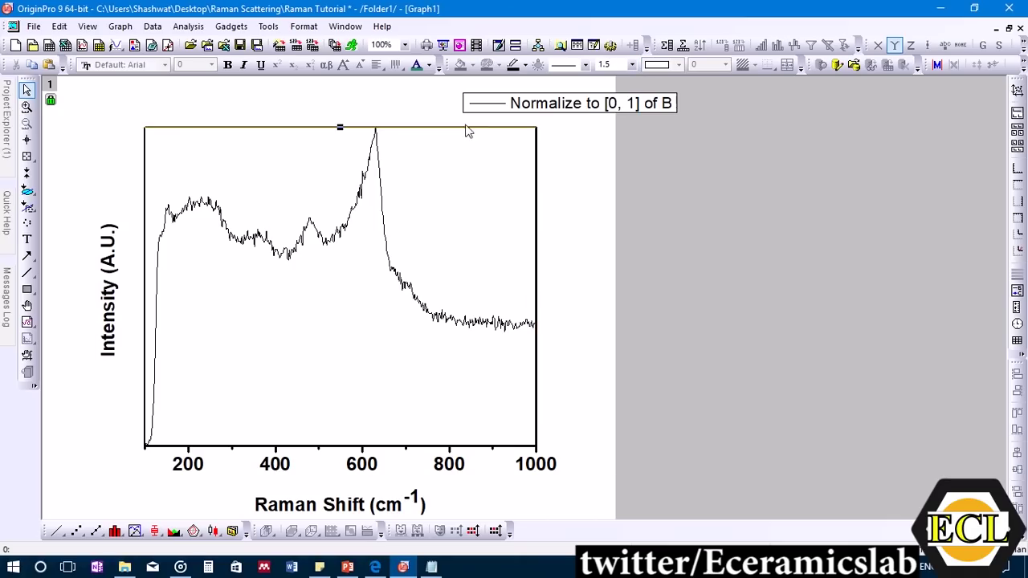
click(632, 64)
click(606, 122)
click(145, 186)
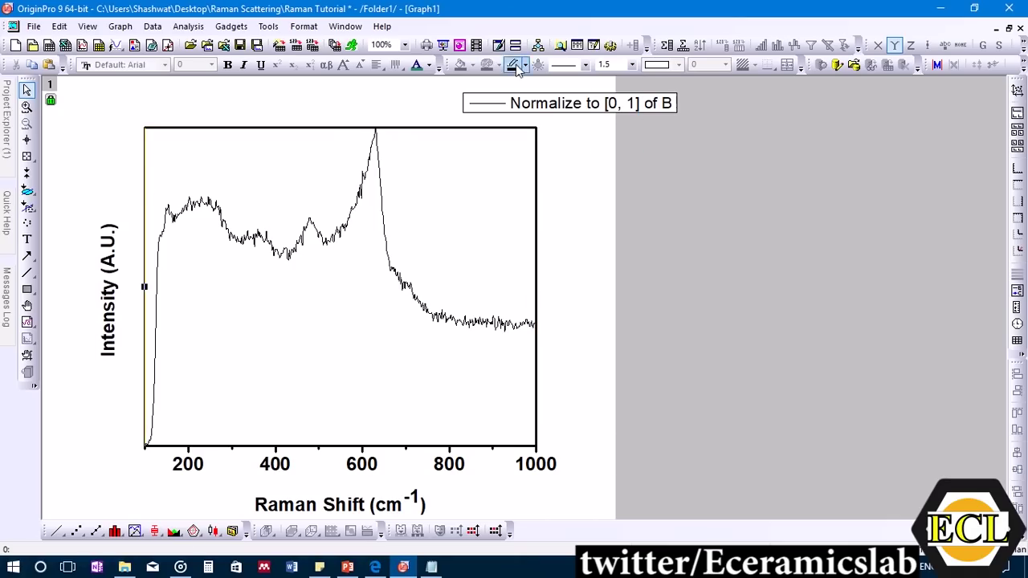
click(632, 64)
click(616, 127)
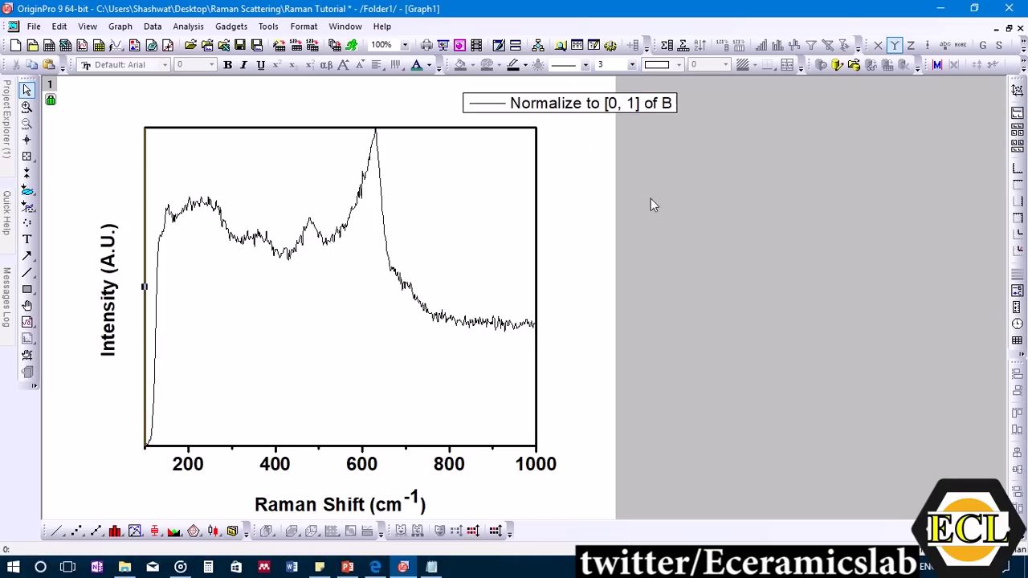
Delete the "Normalize to [0, 1] of B" legend from the graph
click(686, 235)
click(614, 110)
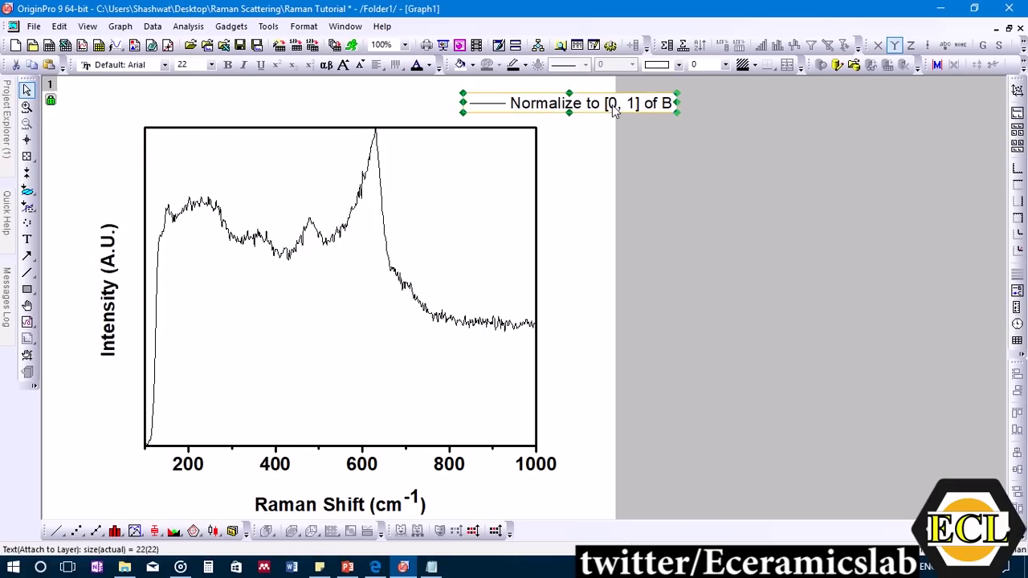
key(Delete)
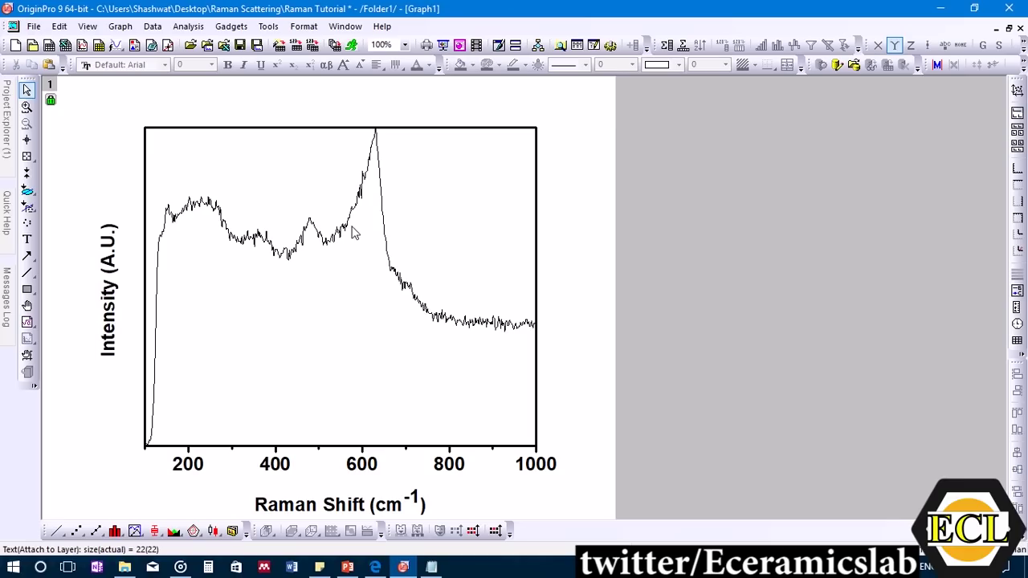
Set the Raman curve's line width to 2 and its color to navy blue
click(632, 65)
click(610, 128)
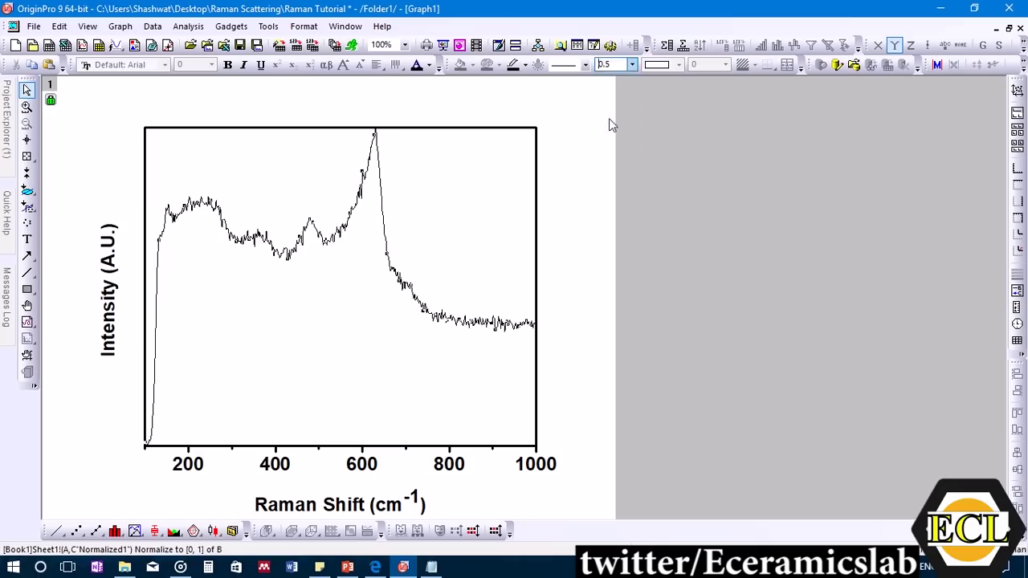
click(350, 223)
click(522, 65)
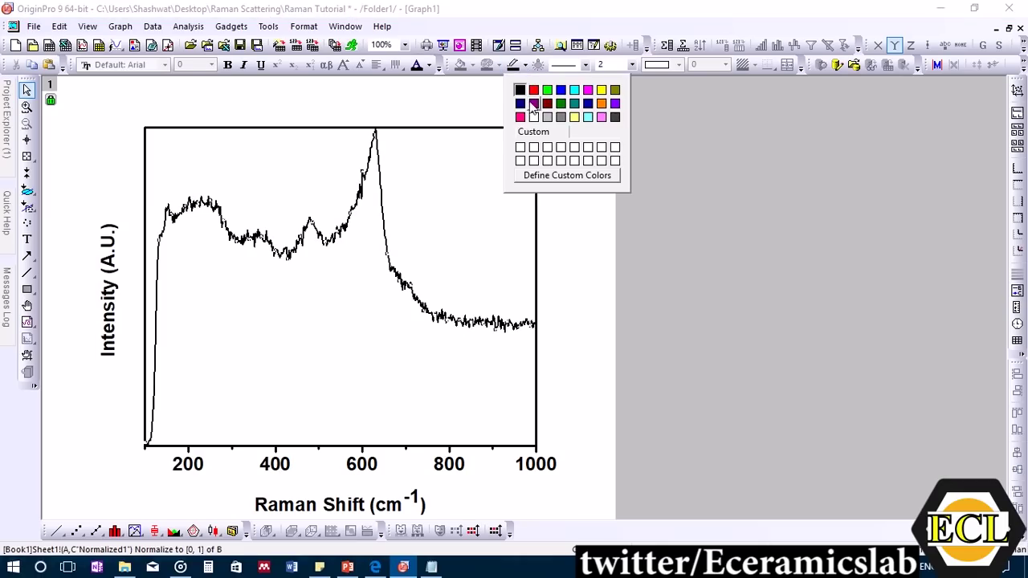
click(520, 103)
click(687, 285)
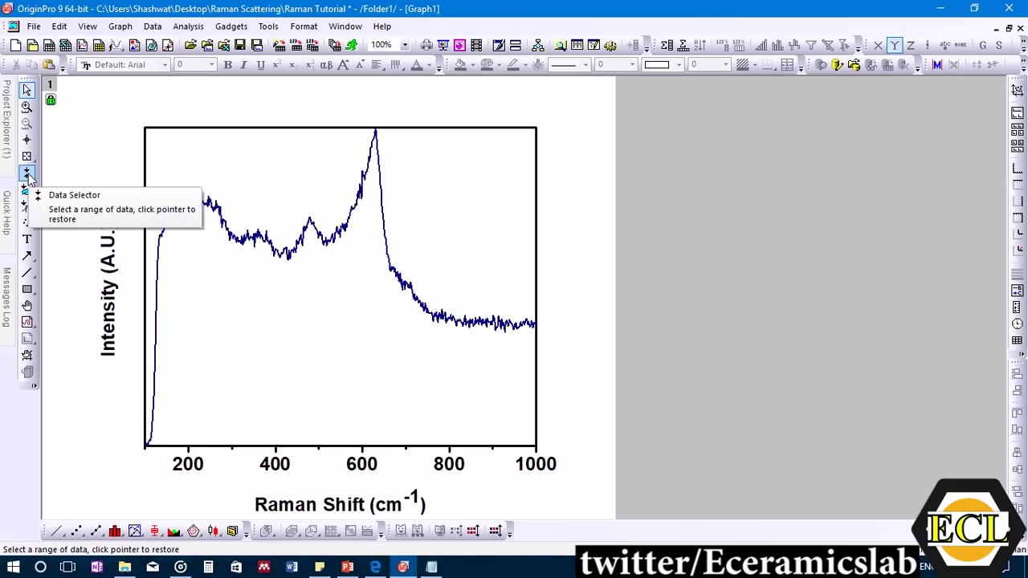
Open the Multiple Peak Fit dialog for the Raman curve and move it clear of the graph
click(189, 27)
mouse_move(245, 134)
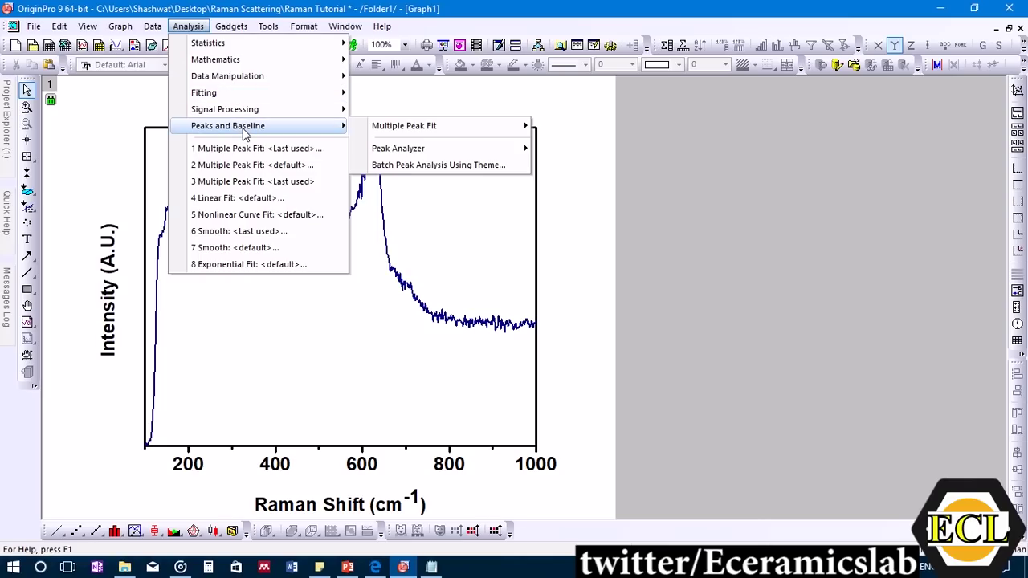
mouse_move(403, 134)
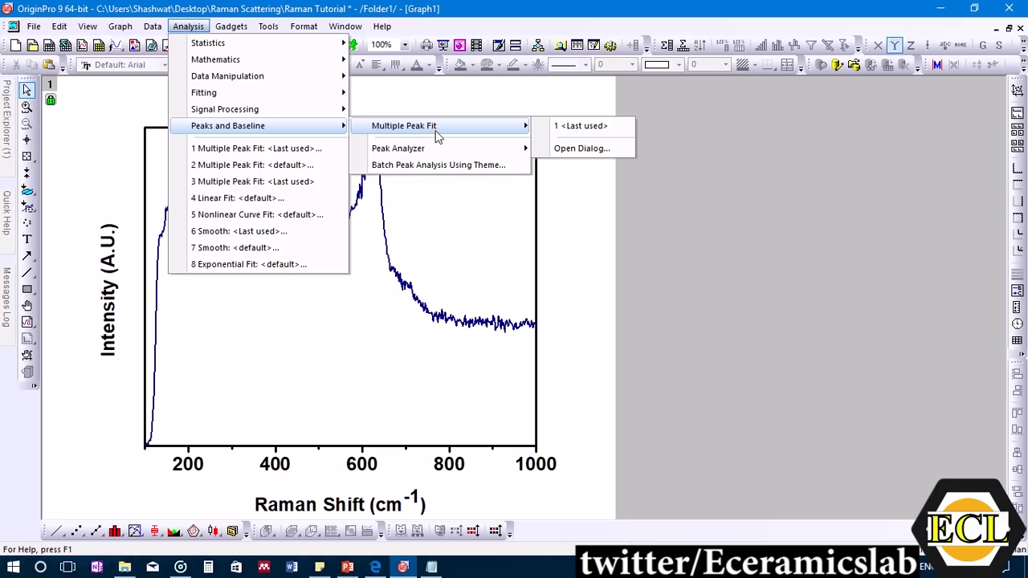
click(566, 150)
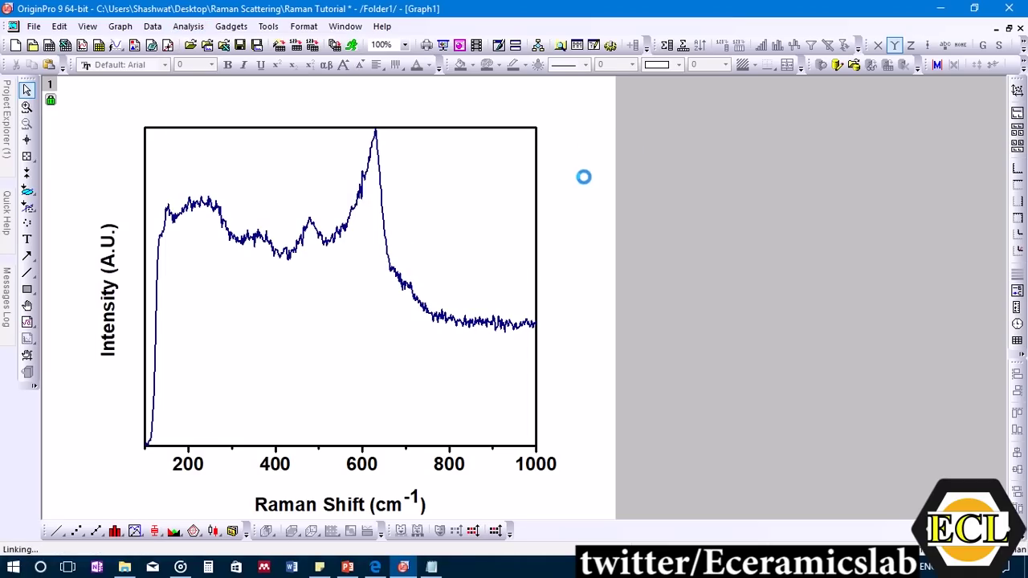
drag(548, 208, 824, 147)
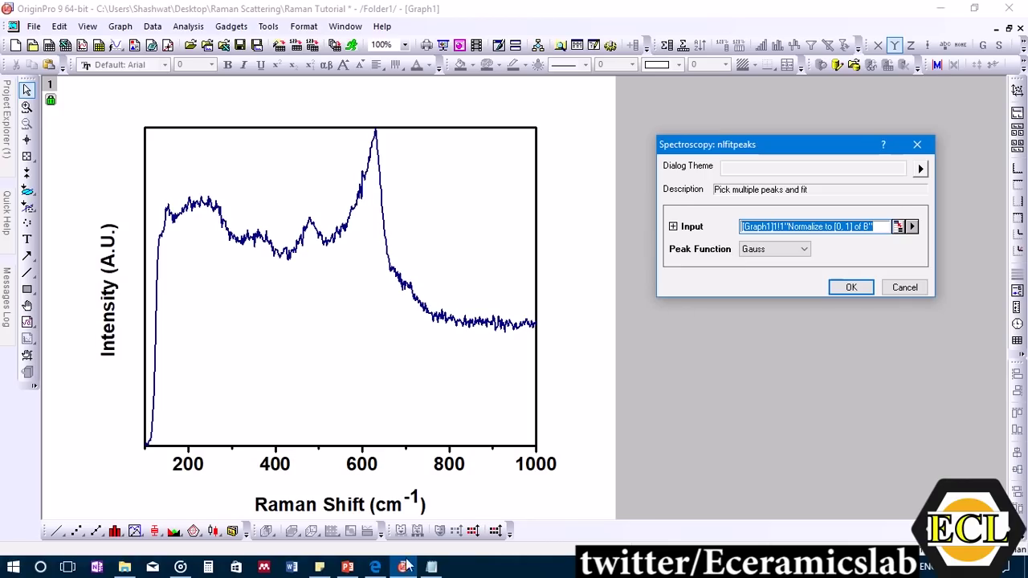
Switch to the Edge browser to compare the Gaussian and Lorentzian line shapes on Wikipedia
click(375, 566)
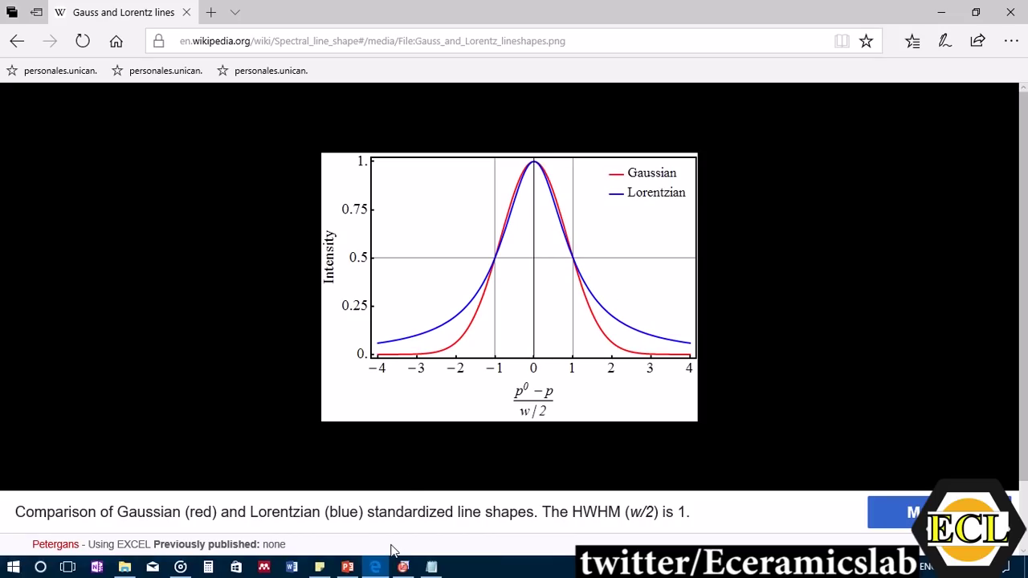
Switch back to OriginPro and confirm the multiple peak fit with Lorentz as the peak function
click(403, 567)
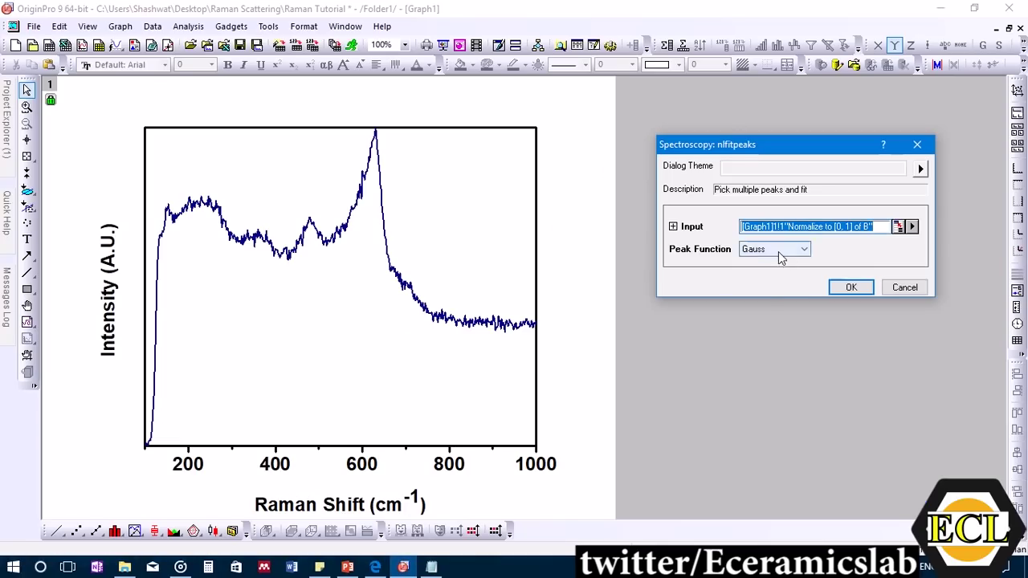
click(781, 251)
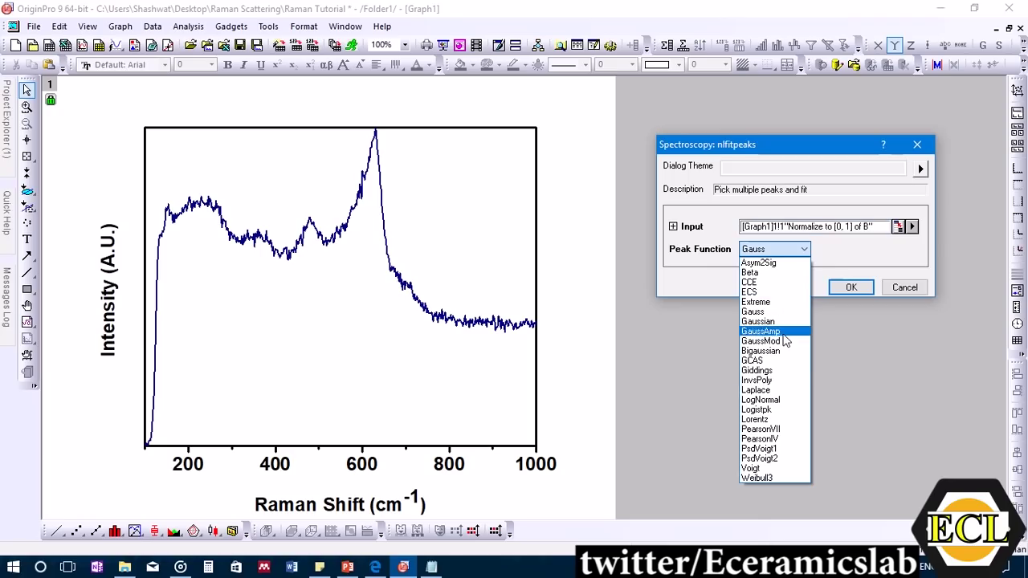
click(771, 419)
click(847, 289)
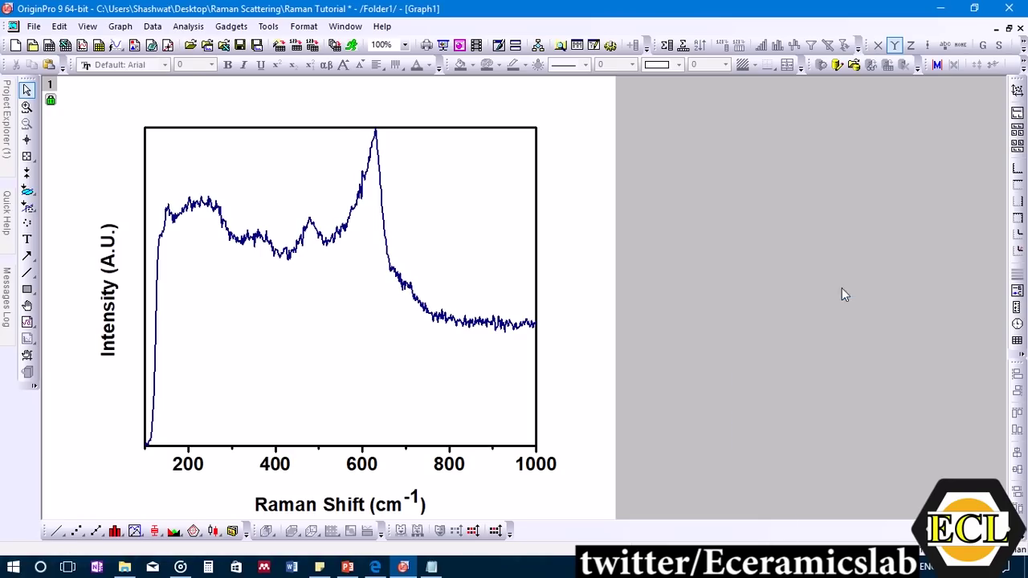
Reopen the Multiple Peak Fit dialog for the Raman curve and set the peak function to Lorentz
click(188, 26)
mouse_move(227, 125)
mouse_move(404, 125)
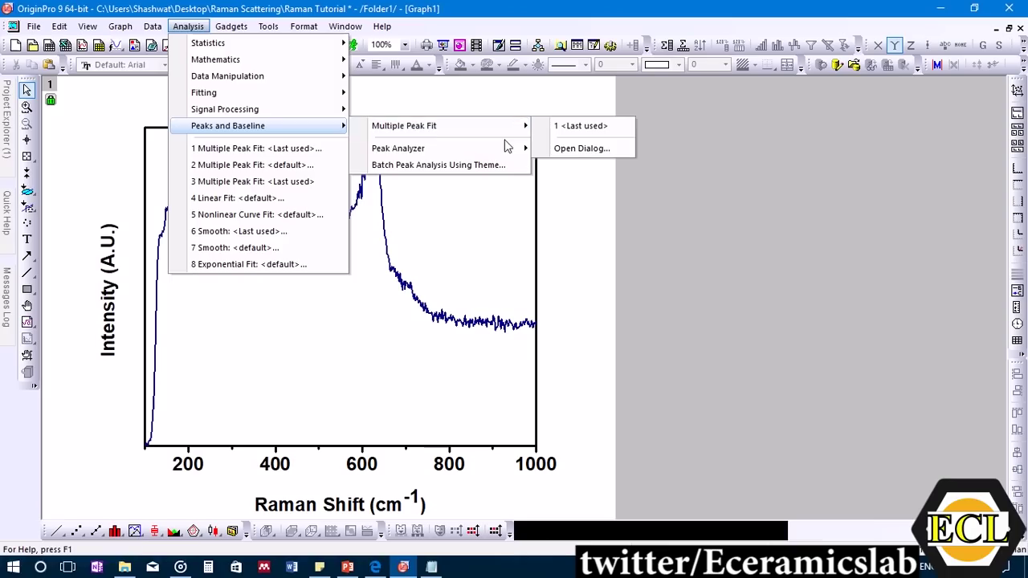
click(576, 149)
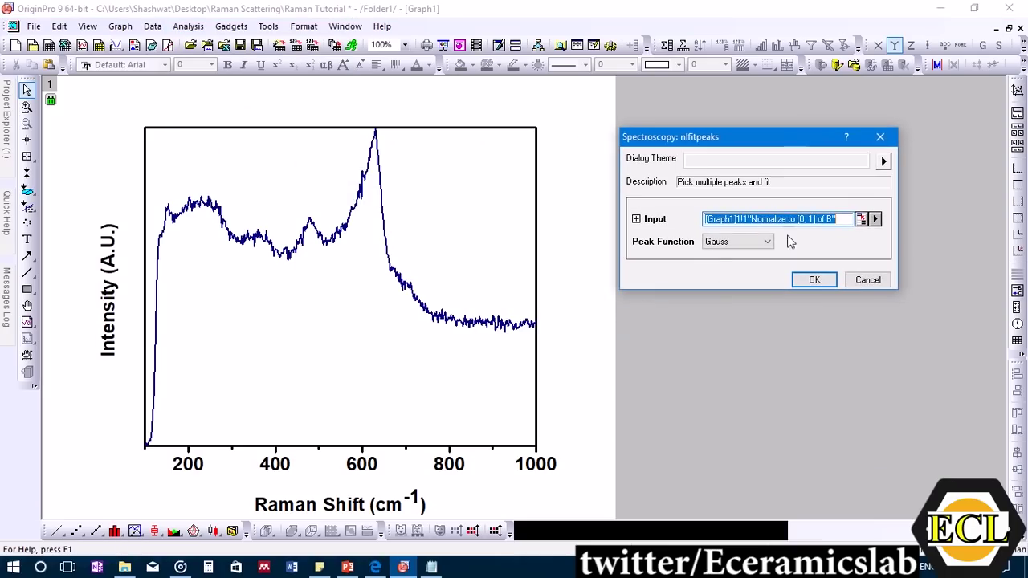
click(758, 242)
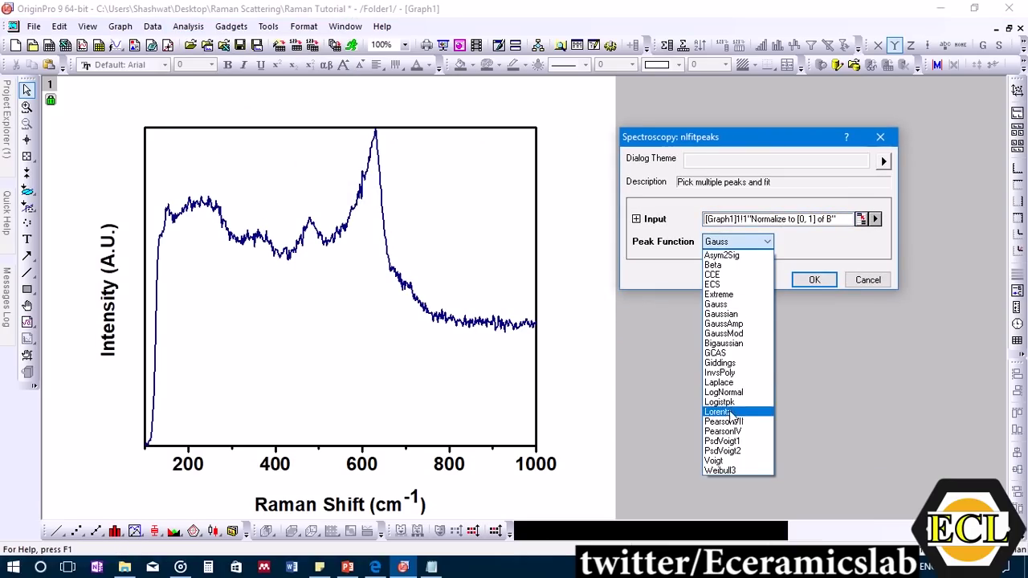
click(729, 412)
Restrict the fit input on the graph to data points 56 through 428 and confirm the peak fit settings
click(861, 220)
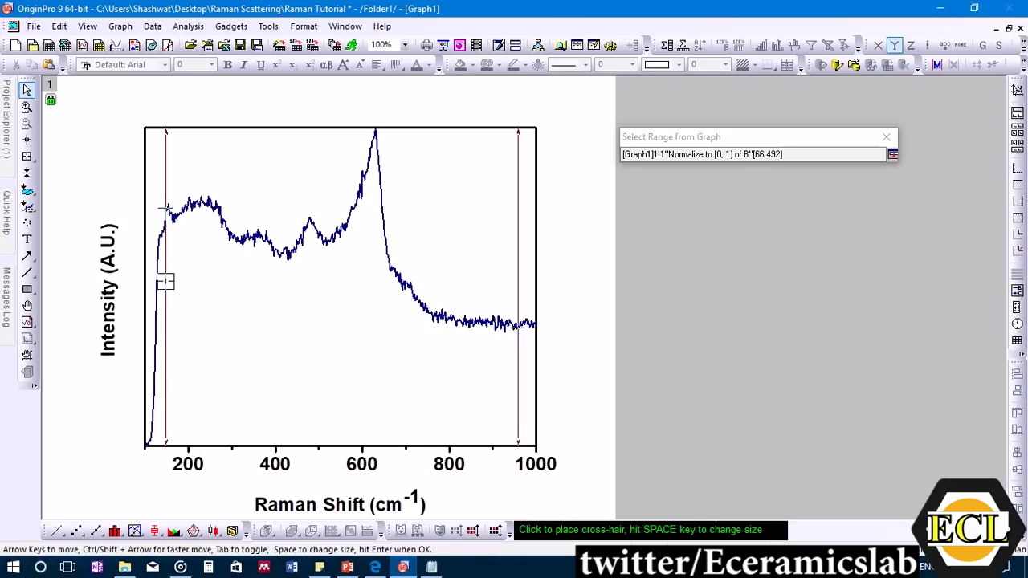
drag(165, 281, 157, 291)
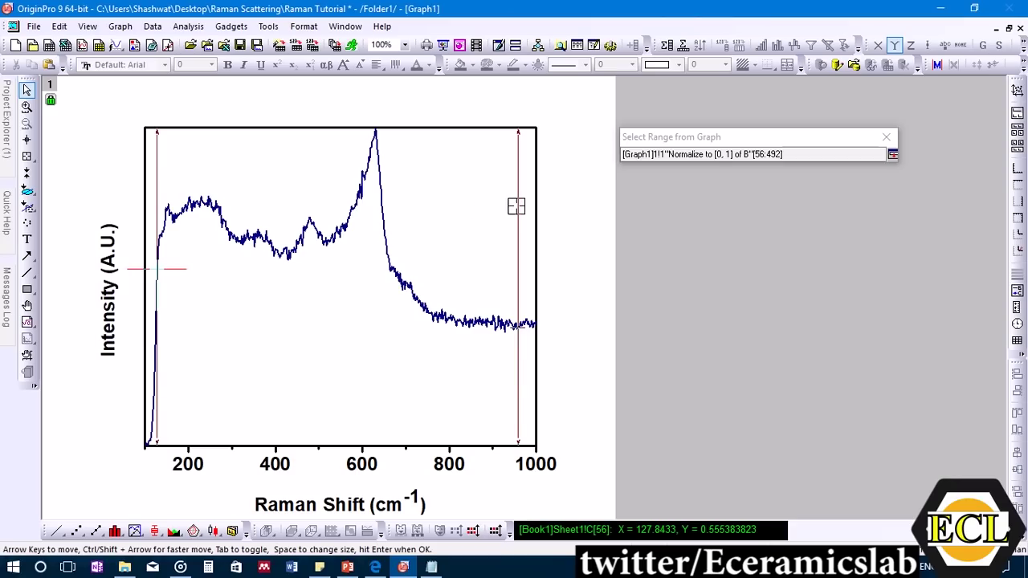
drag(517, 206, 471, 217)
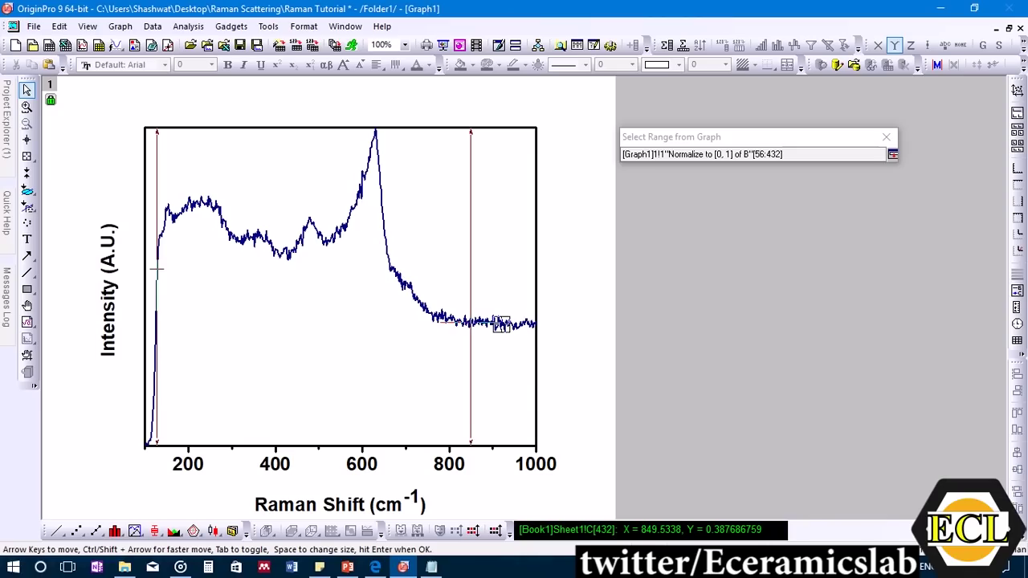
drag(469, 290, 467, 295)
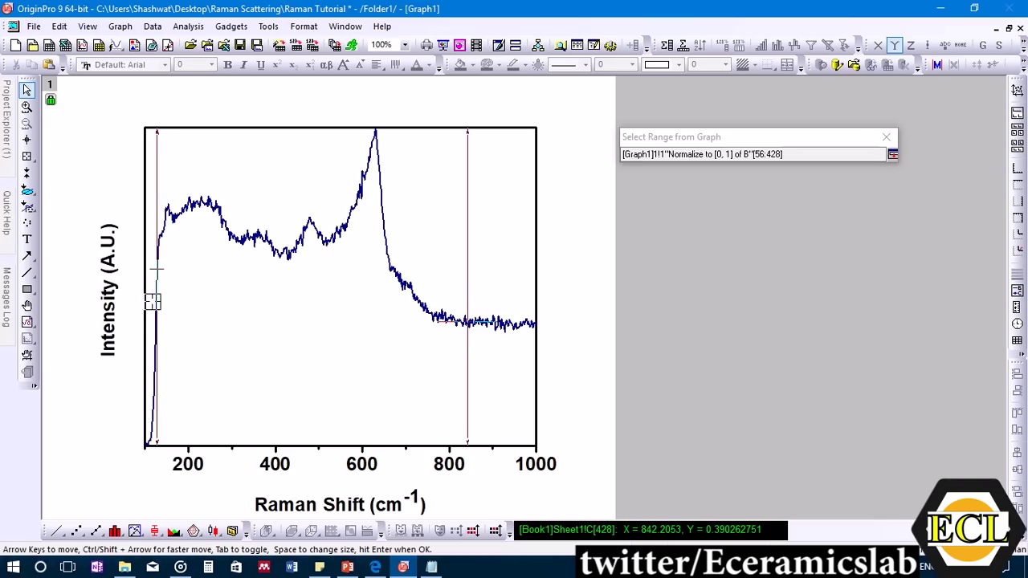
mouse_move(157, 270)
mouse_down()
mouse_move(161, 230)
mouse_move(158, 305)
mouse_up()
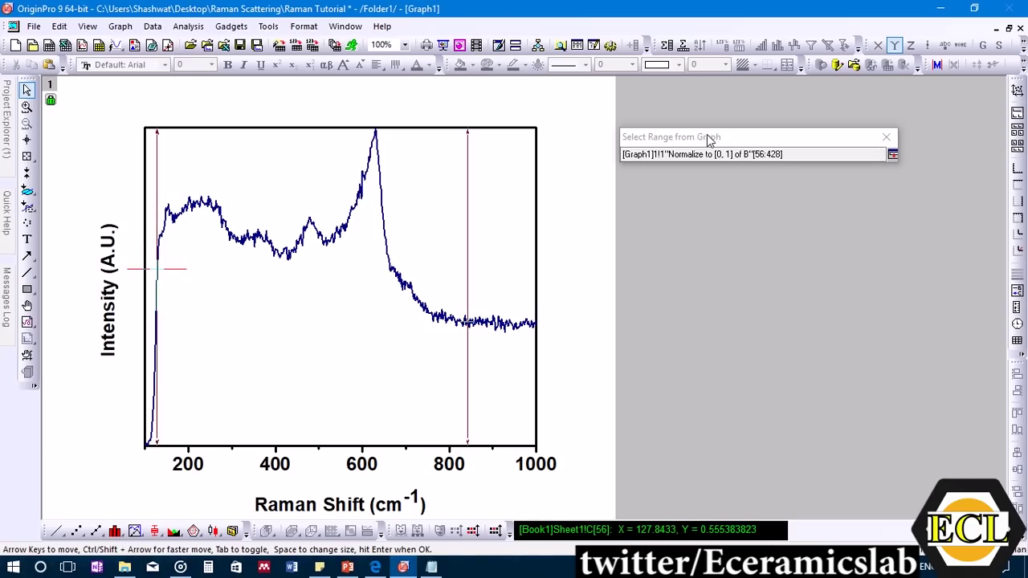
click(892, 154)
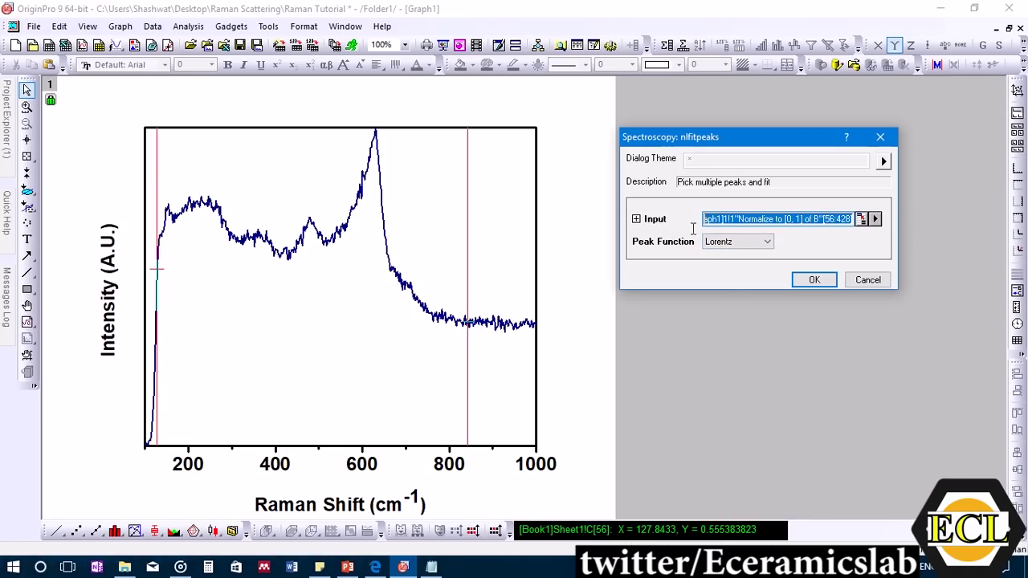
click(814, 279)
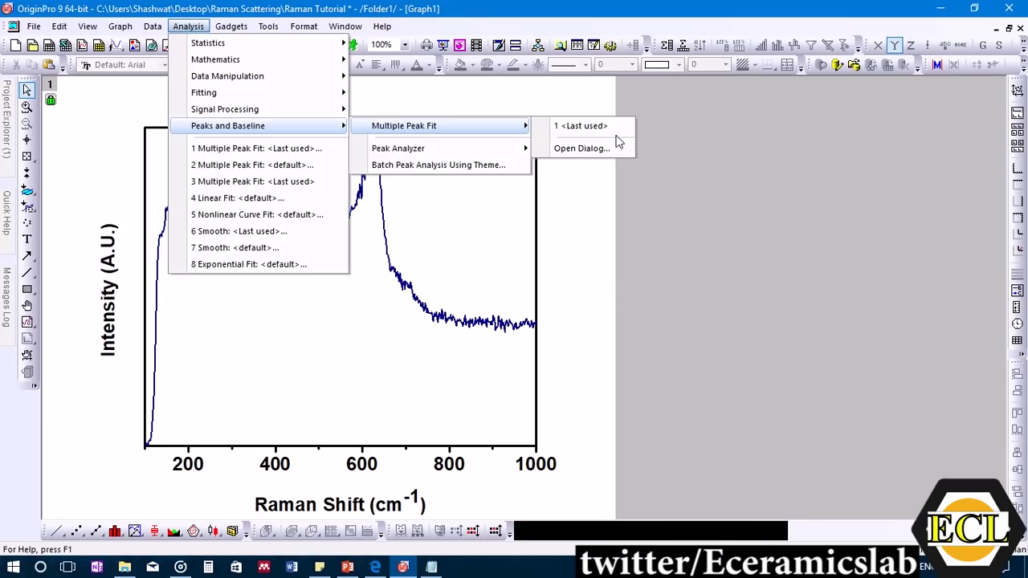
Start a new multiple peak fit with the Lorentz function and input data points 66 through 492
click(616, 149)
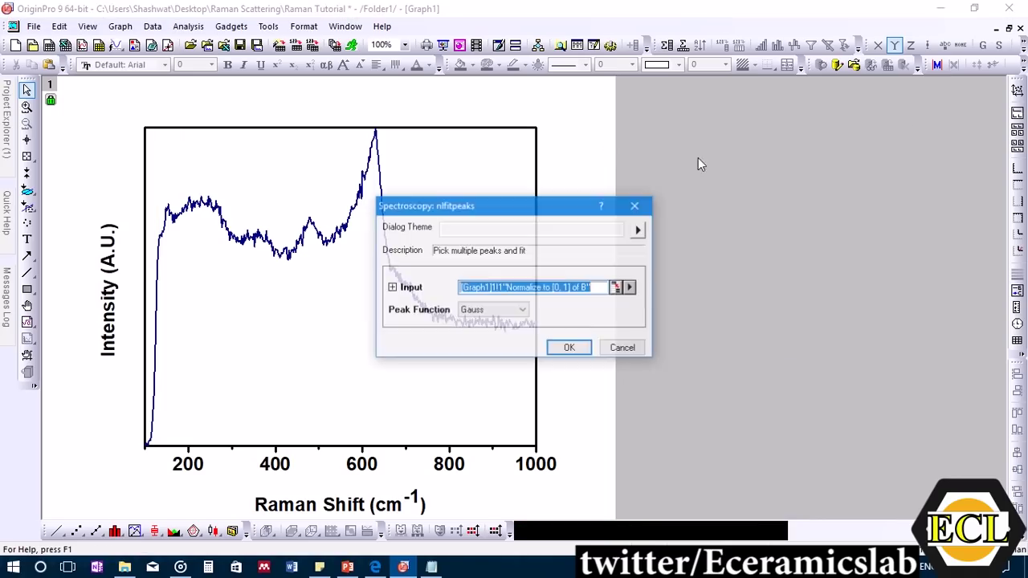
drag(482, 202, 758, 158)
click(770, 264)
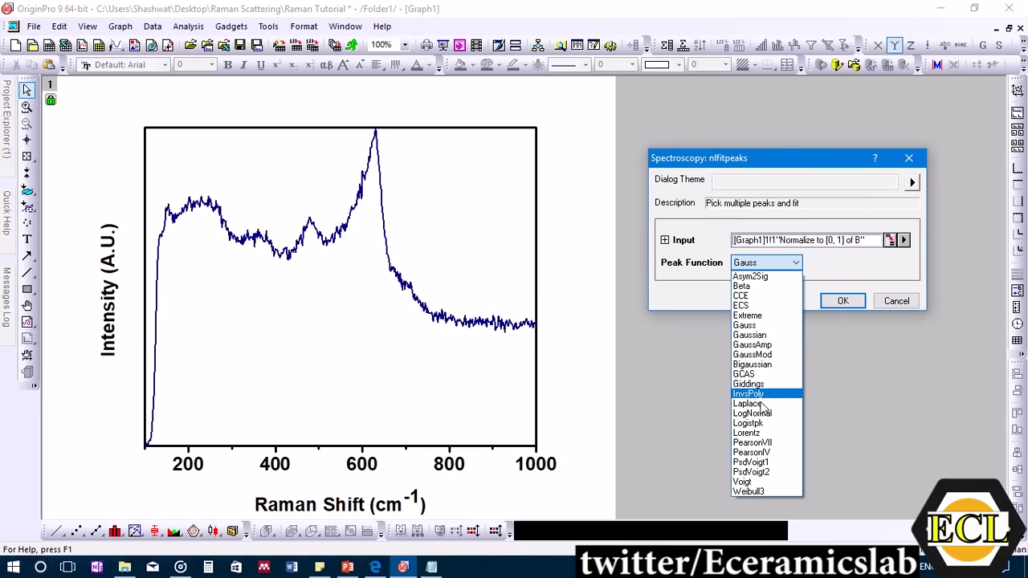
click(763, 432)
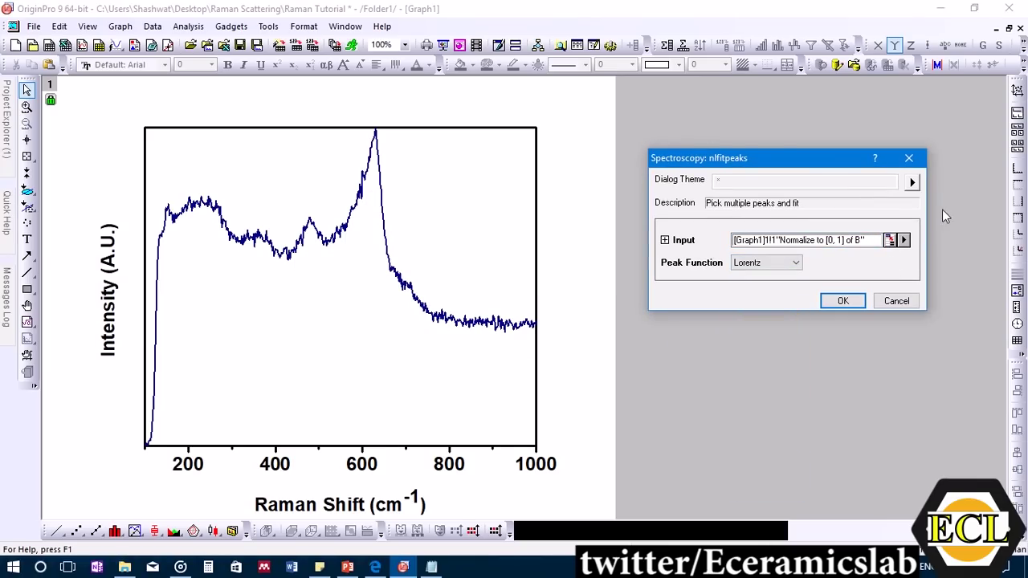
click(890, 240)
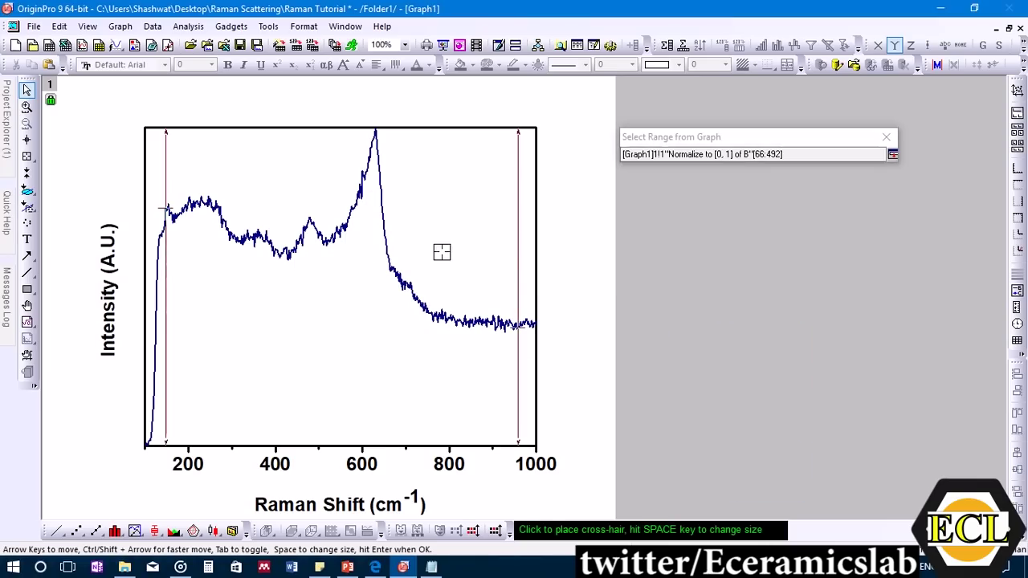
click(892, 153)
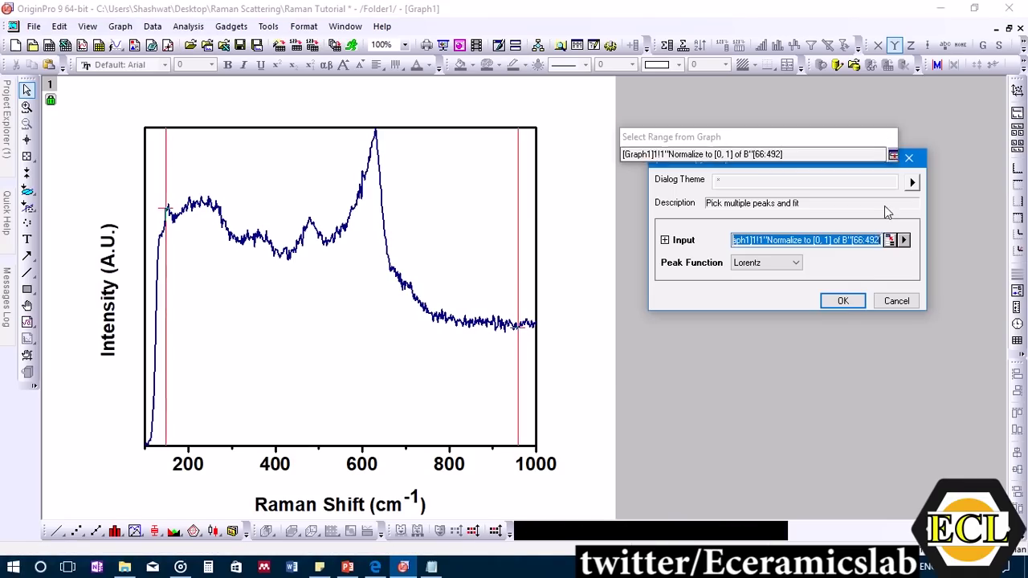
click(841, 301)
Pick six peaks on the Raman curve at about 222, 163, 356, 477, 633 and 577 cm⁻¹
drag(230, 107, 807, 144)
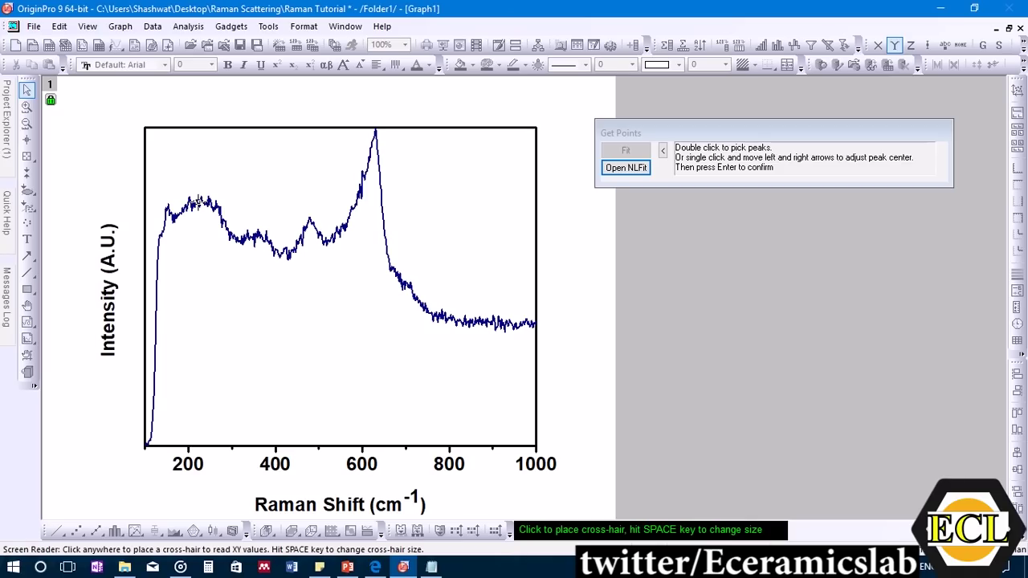
double_click(198, 202)
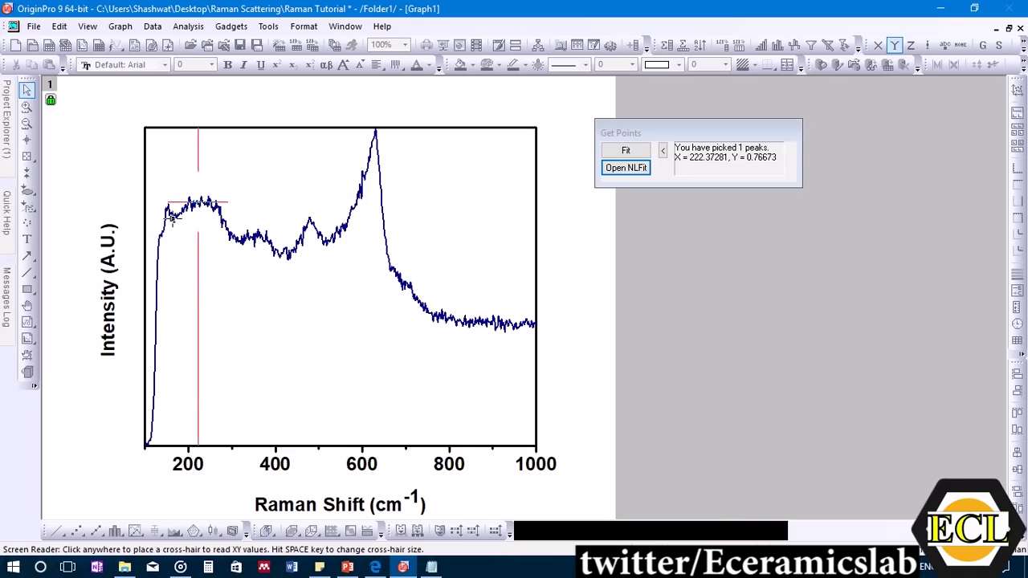
double_click(172, 217)
double_click(256, 235)
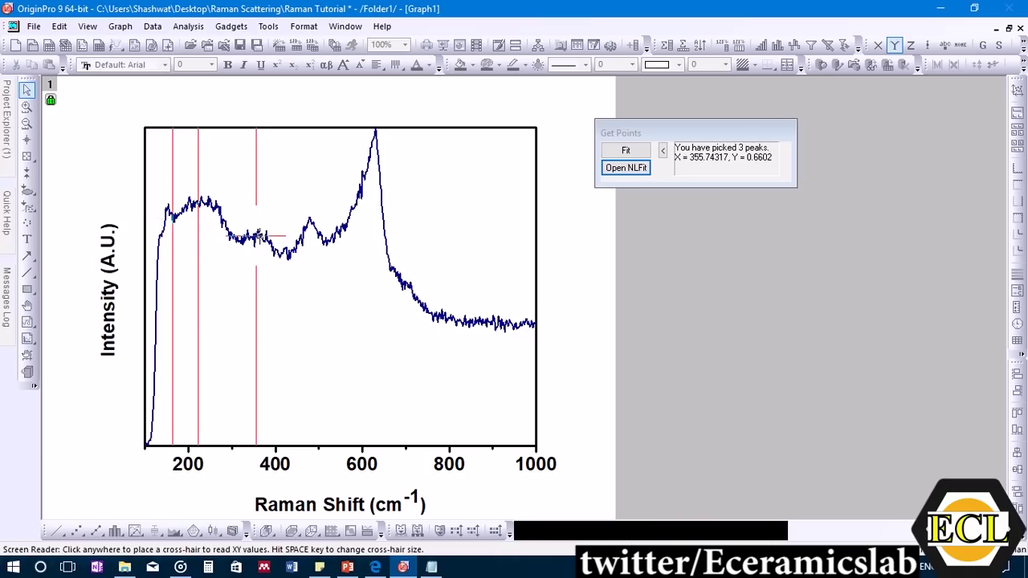
double_click(309, 221)
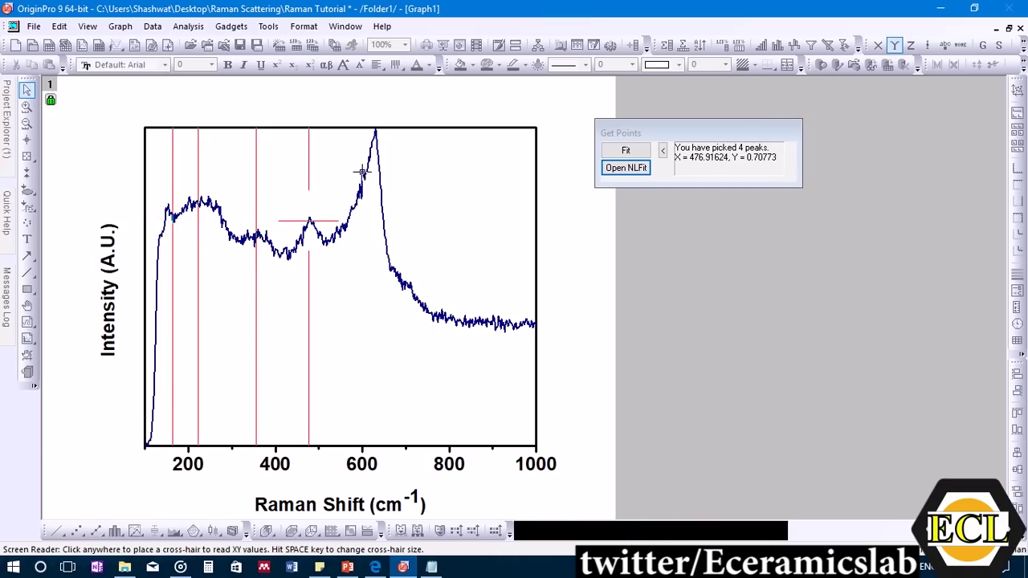
double_click(376, 131)
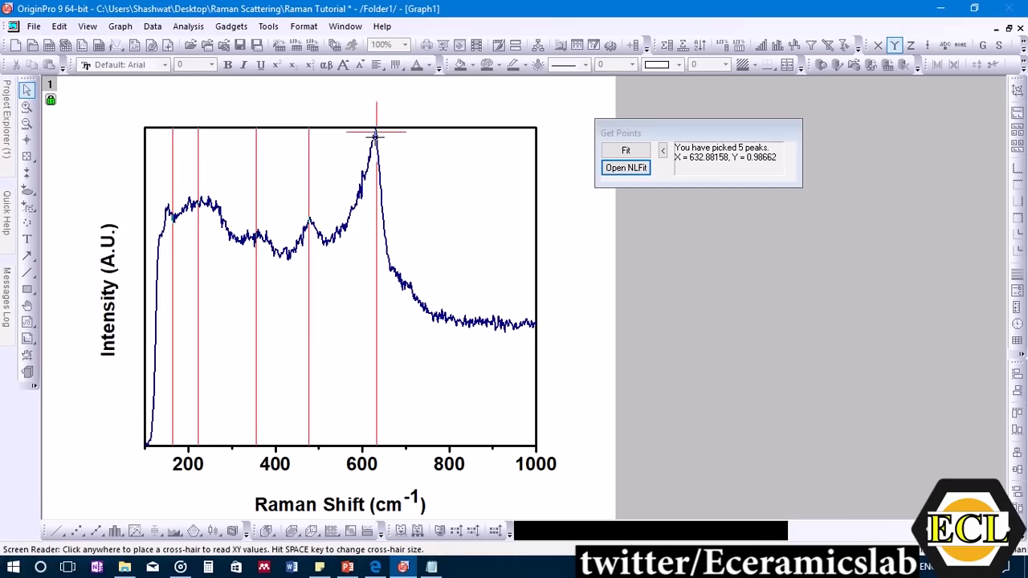
double_click(353, 206)
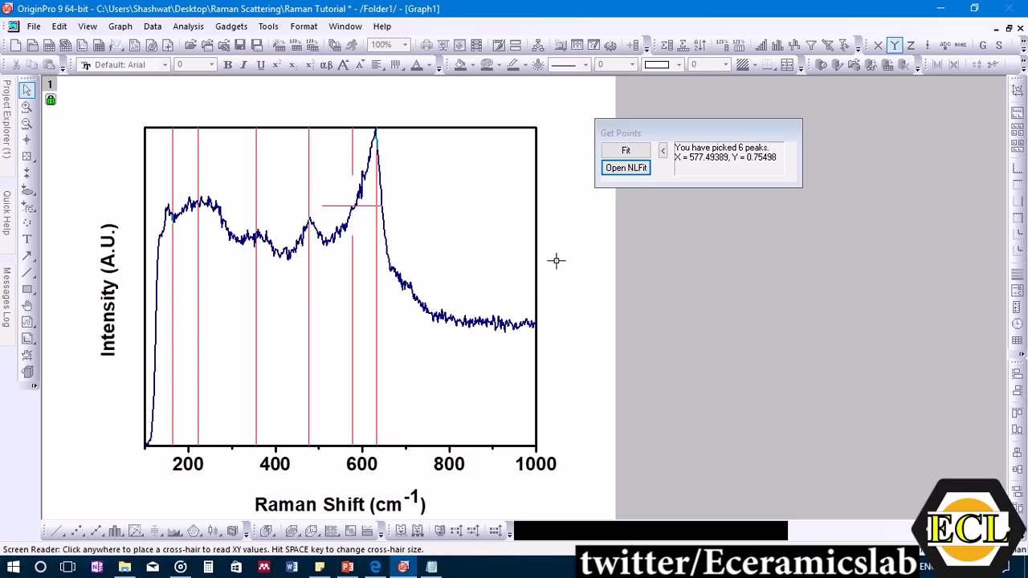
Open NLFit for the picked peaks, move it off the curve and run one iteration of the Lorentz fit
click(622, 176)
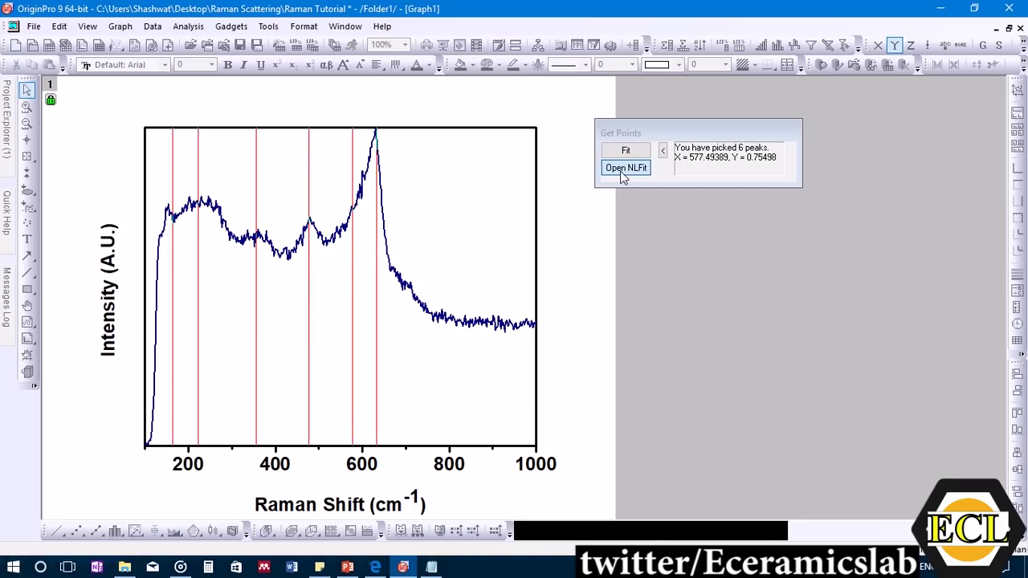
click(619, 169)
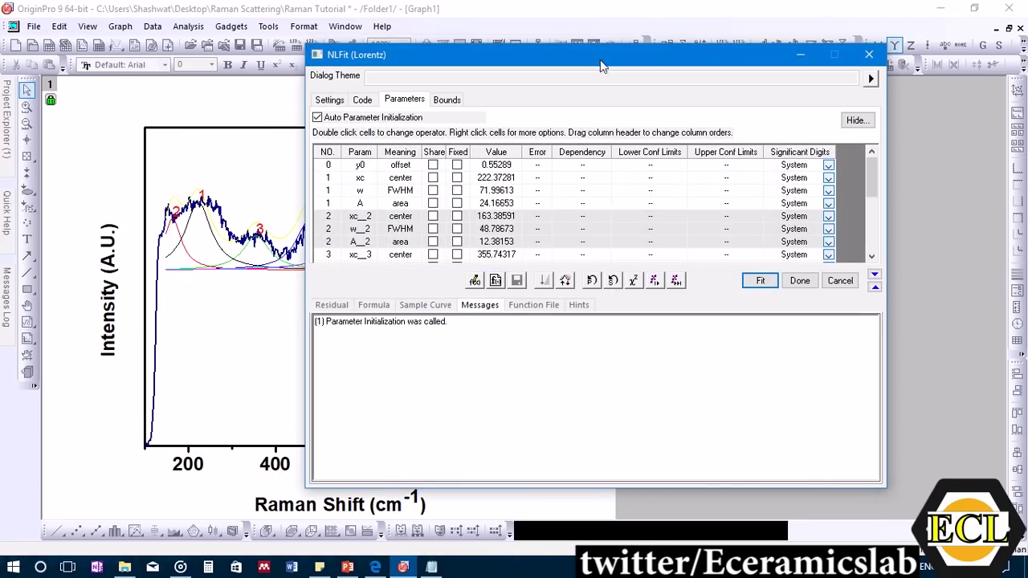
drag(602, 66, 742, 81)
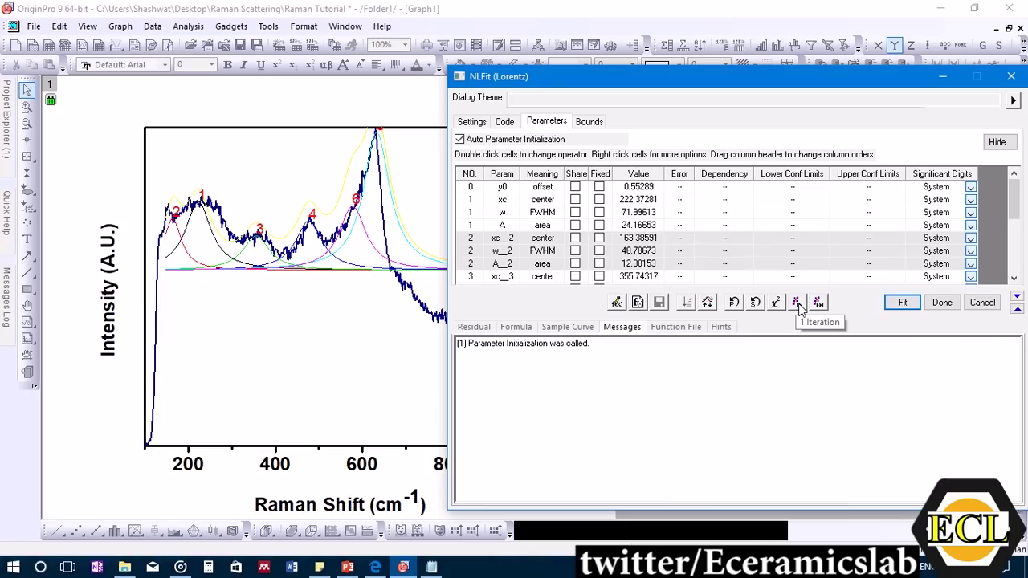
click(797, 302)
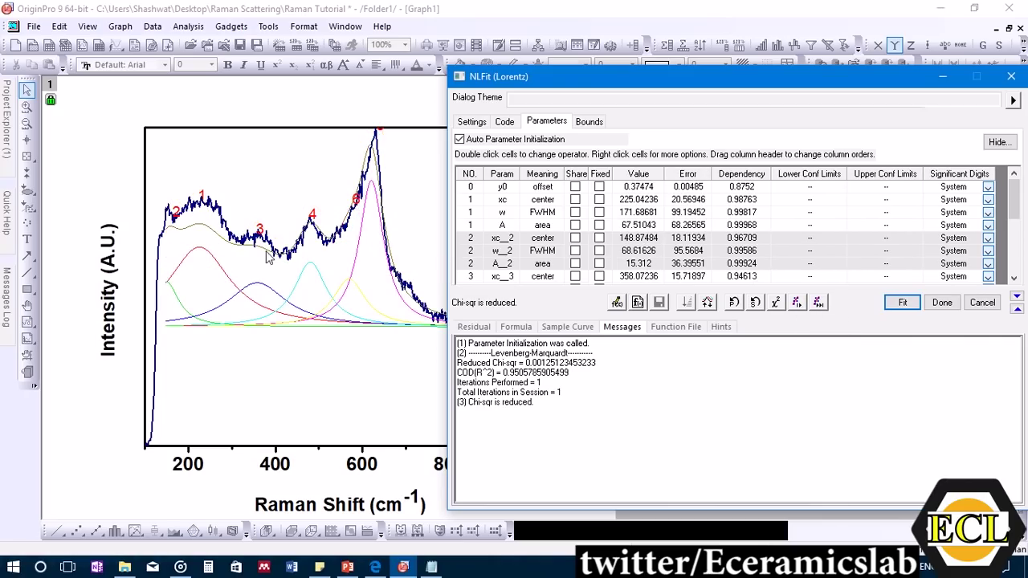
Uncover the graph to inspect the fitted peaks and examine the R² value in the fit messages
drag(571, 80, 683, 82)
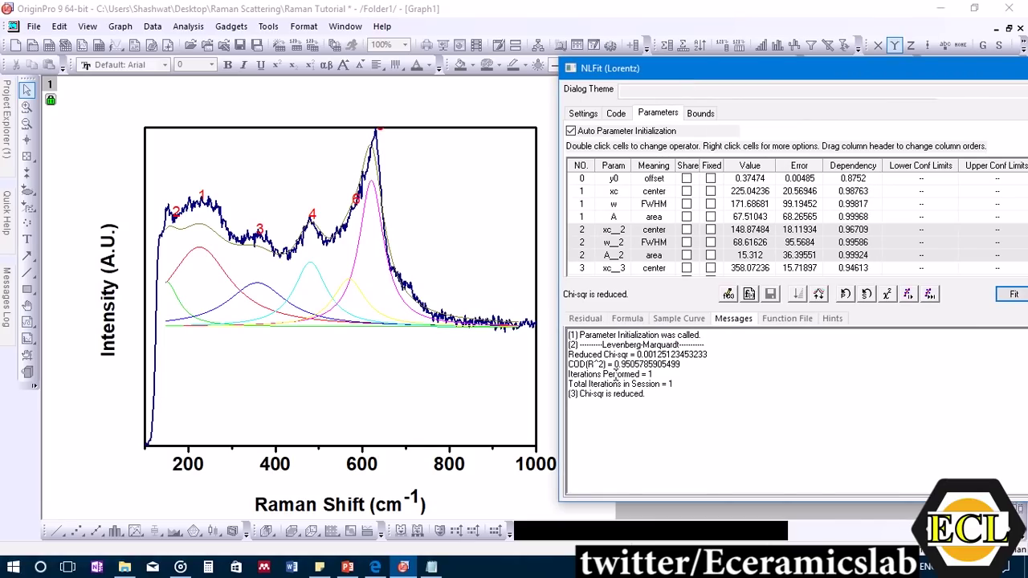
drag(623, 365, 685, 366)
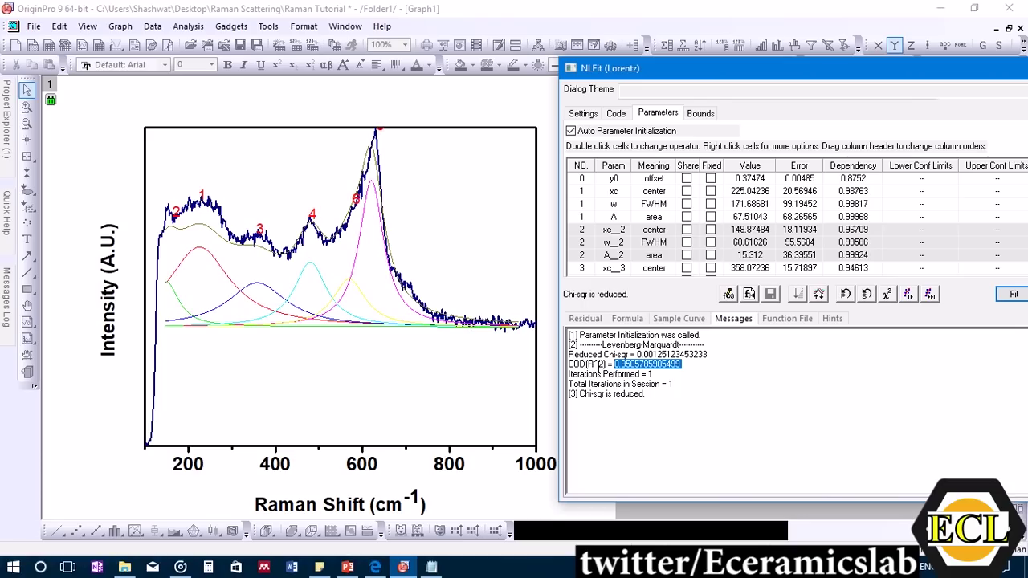
click(724, 382)
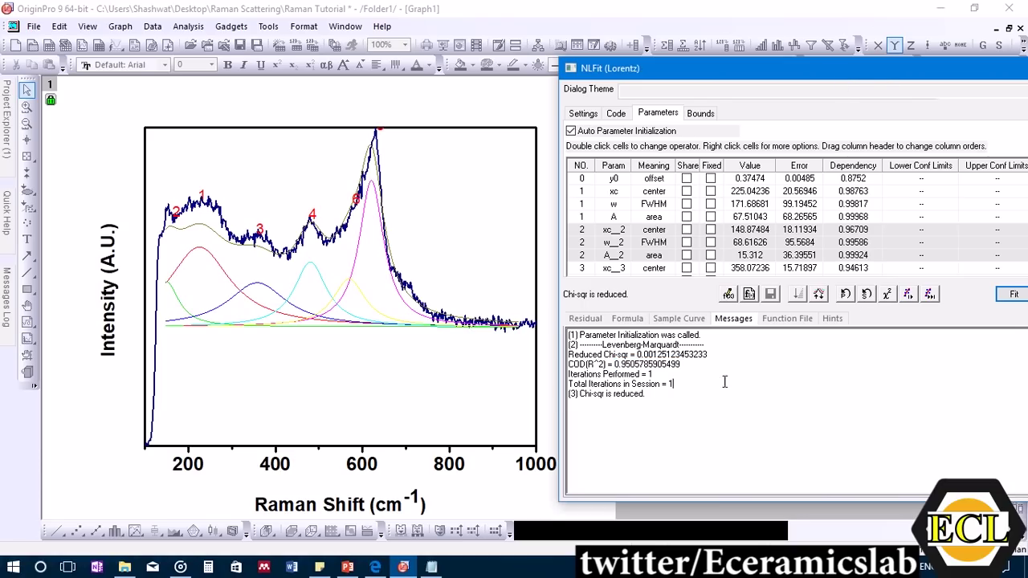
Bring the NLFit controls into view and run six more single iterations of the six-peak Lorentz fit
drag(847, 76, 752, 92)
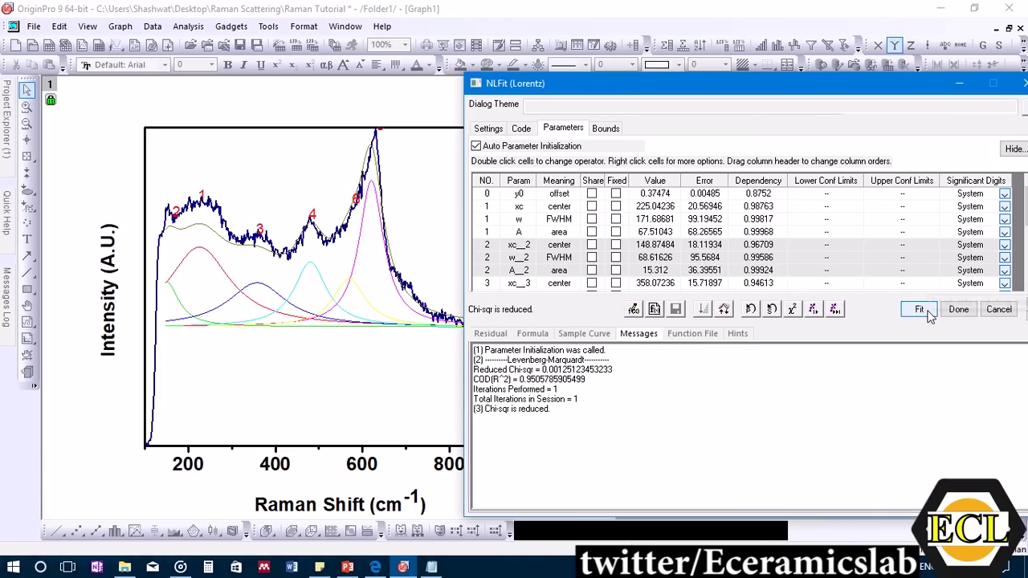
click(813, 310)
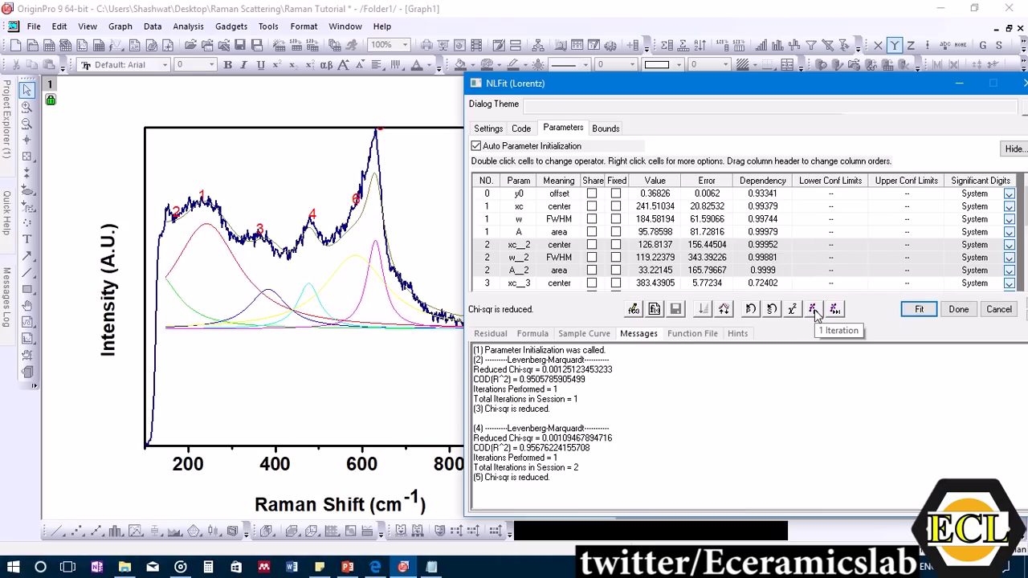
click(813, 310)
click(814, 310)
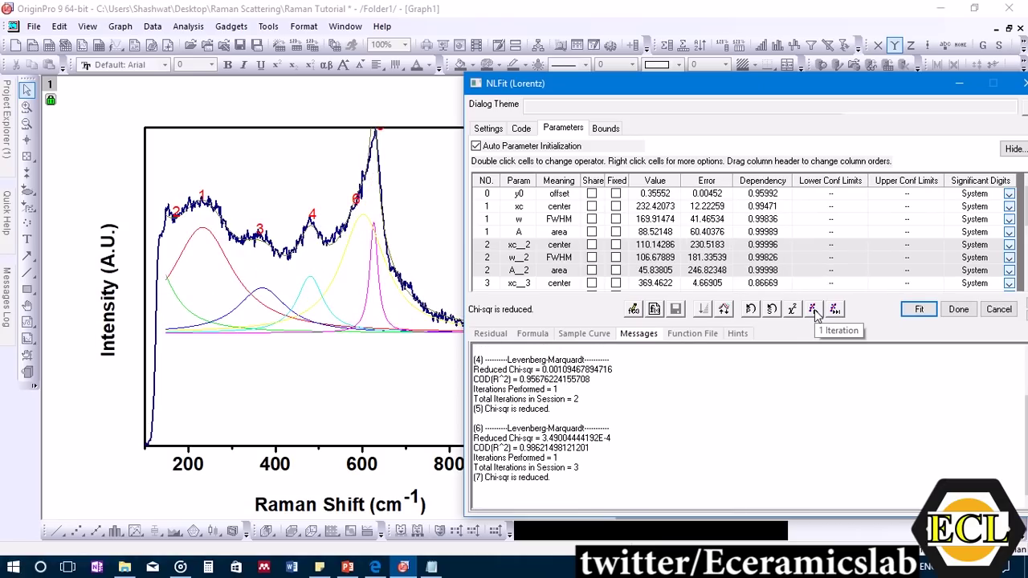
click(813, 310)
click(813, 309)
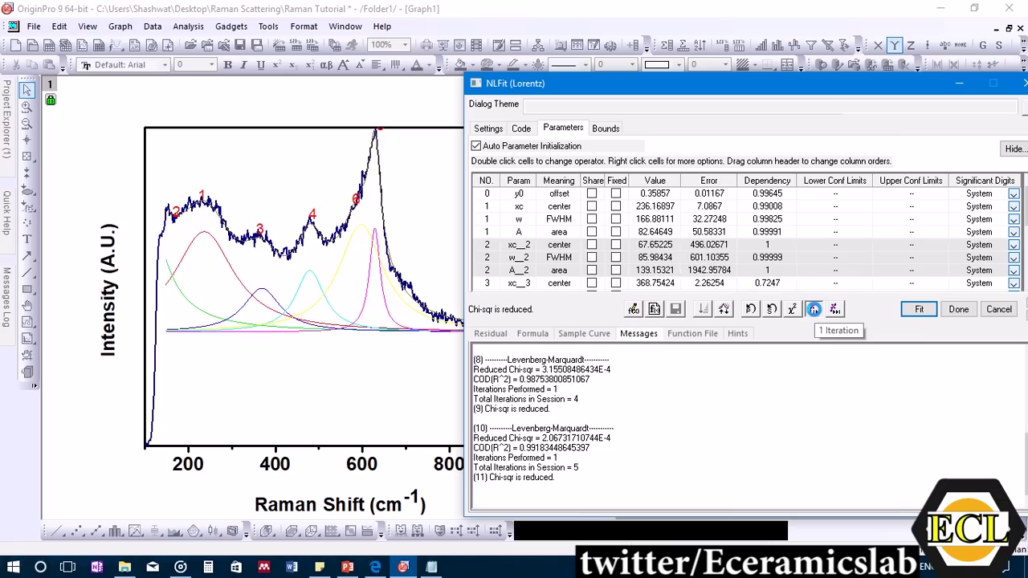
click(814, 310)
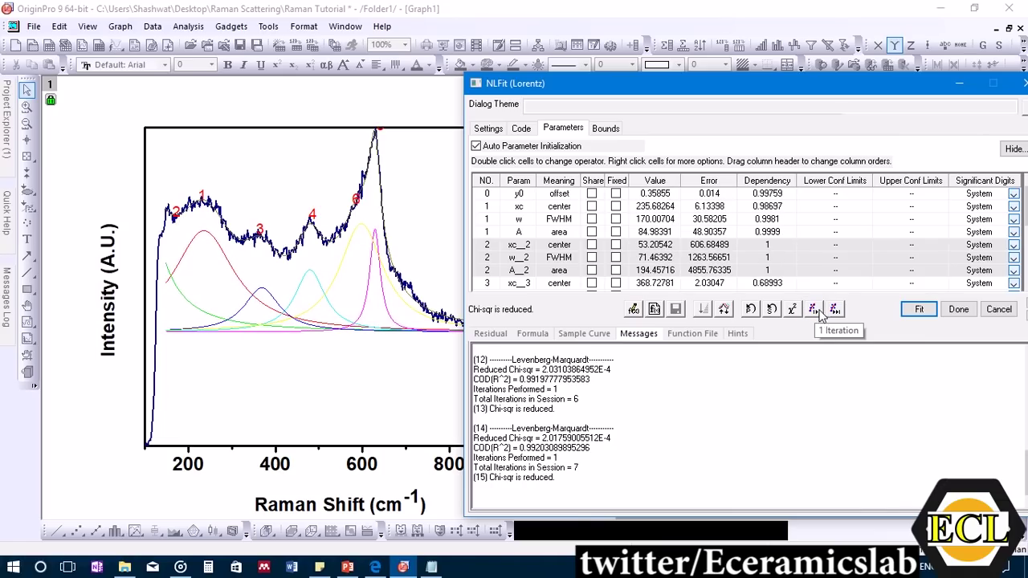
Run the six-peak Lorentz fit until converged and check its R² value and the number of iterations performed
click(835, 310)
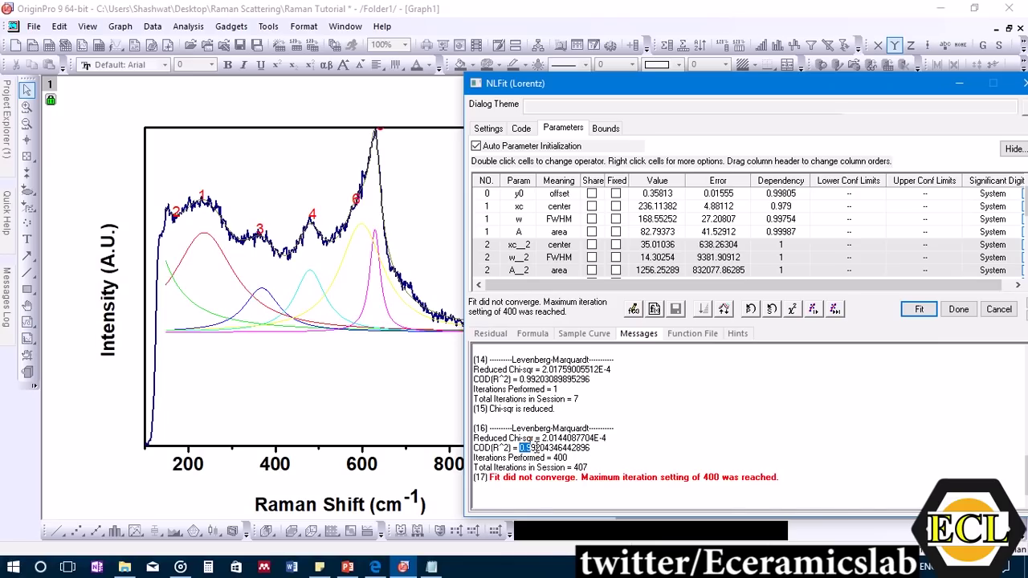
drag(531, 447, 595, 448)
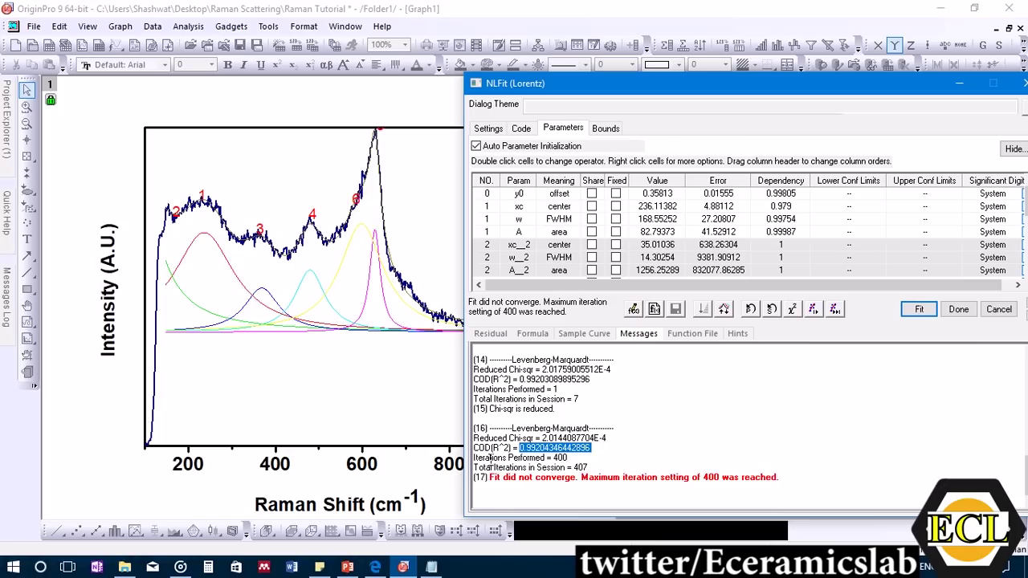
drag(570, 457, 468, 455)
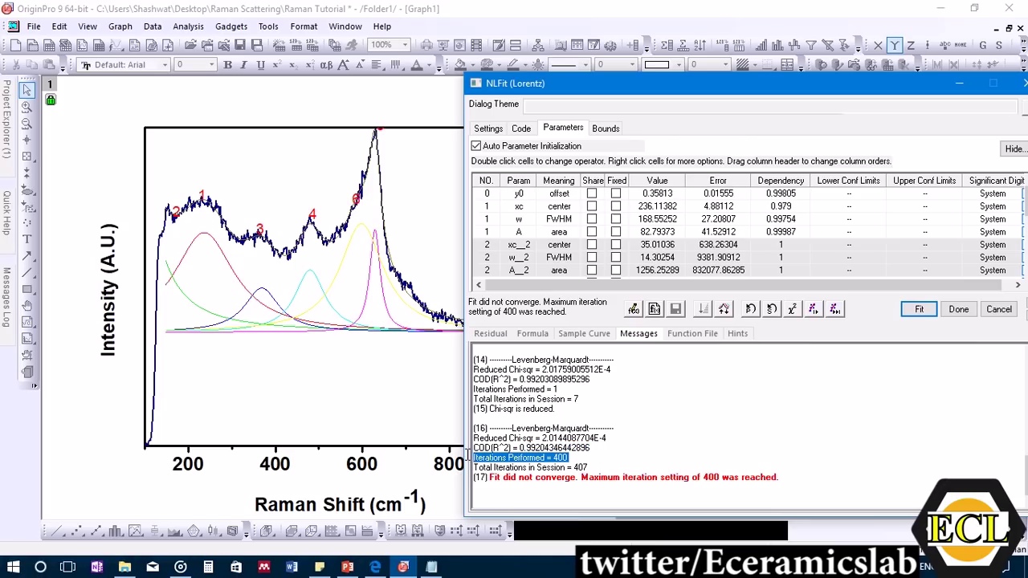
click(587, 456)
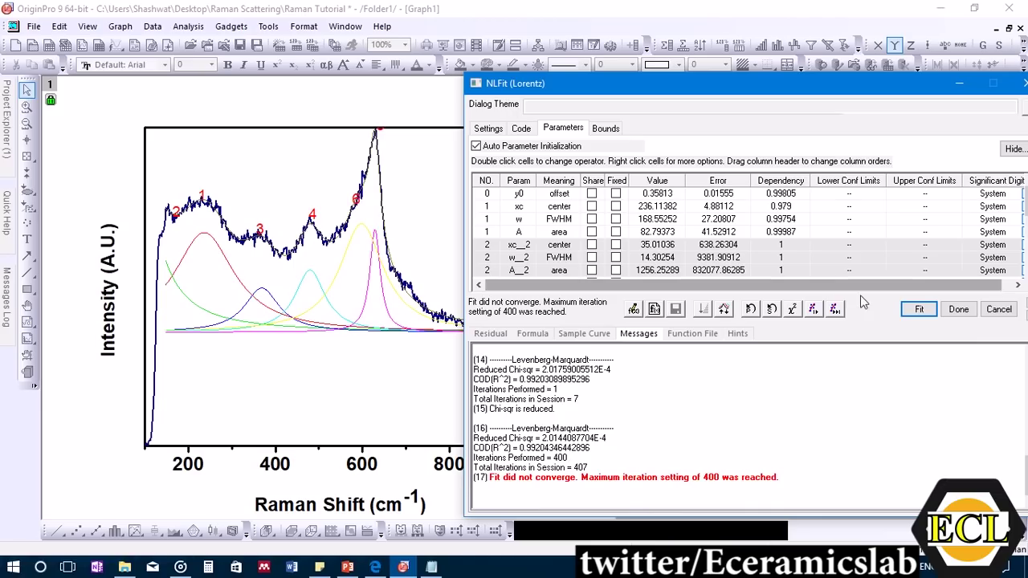
Finish the six-peak fit and place its widened parameter table in the blank area beside the graph page
click(958, 310)
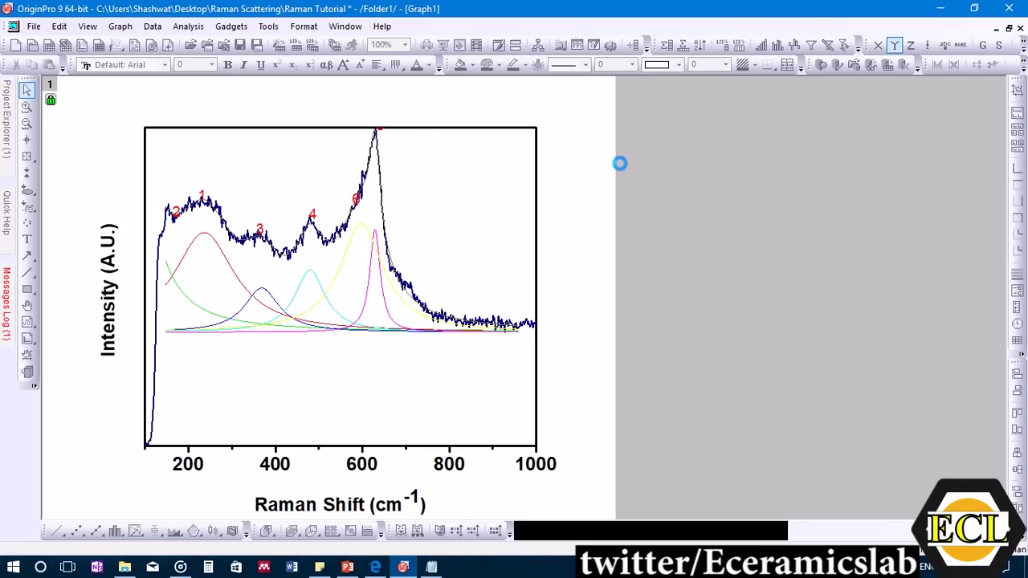
drag(374, 219, 900, 134)
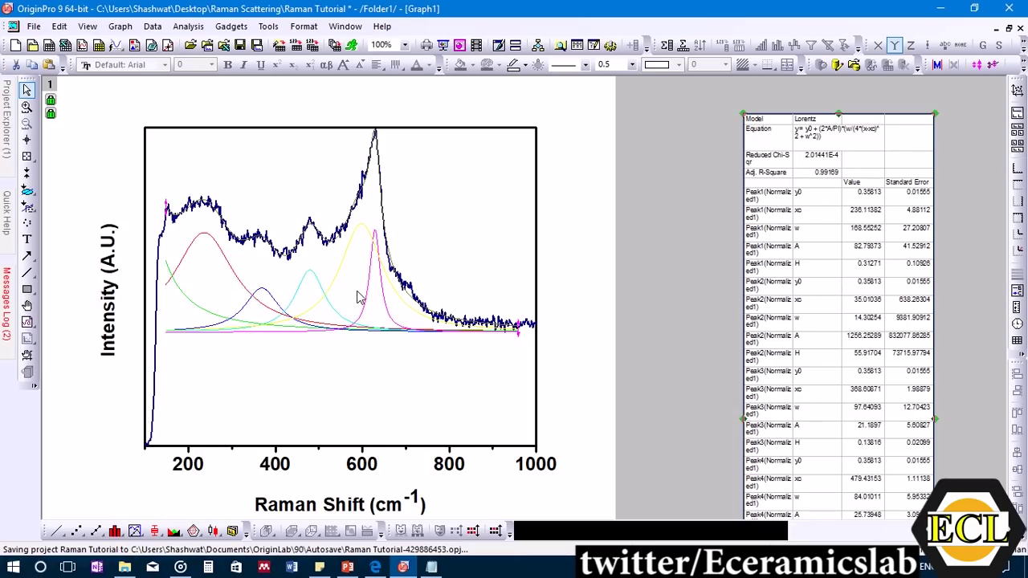
click(652, 94)
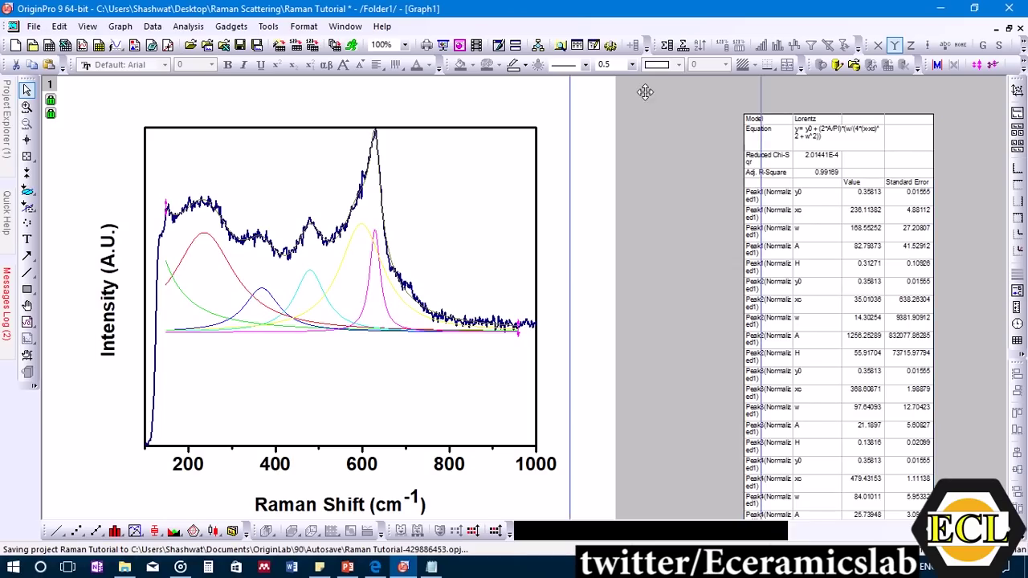
drag(672, 102, 713, 112)
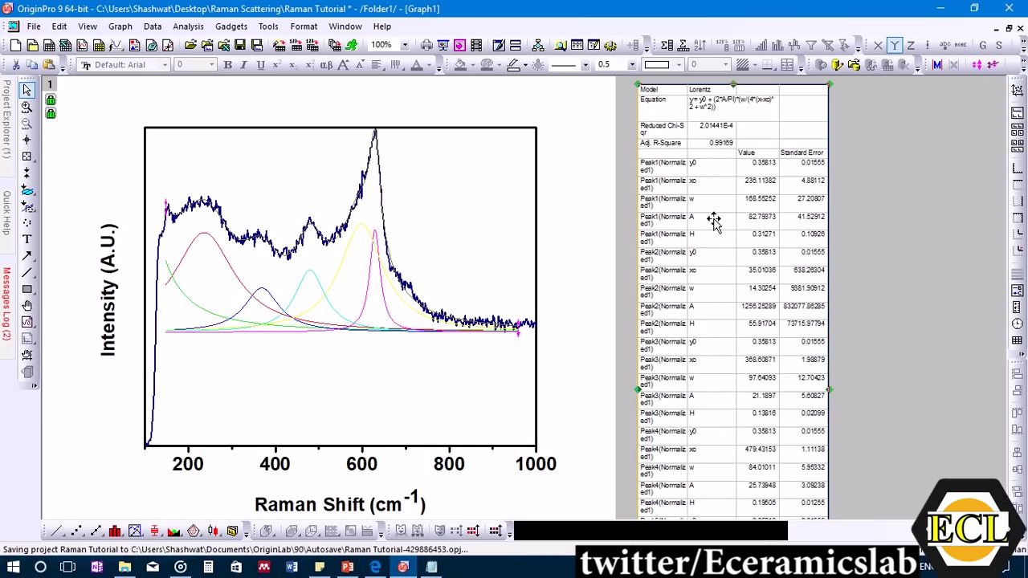
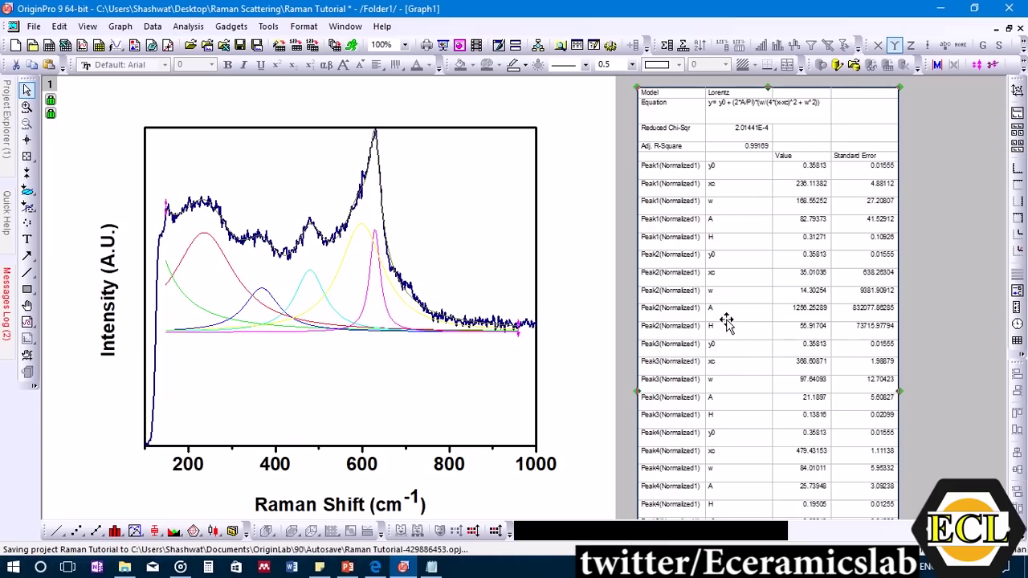
drag(718, 321, 729, 329)
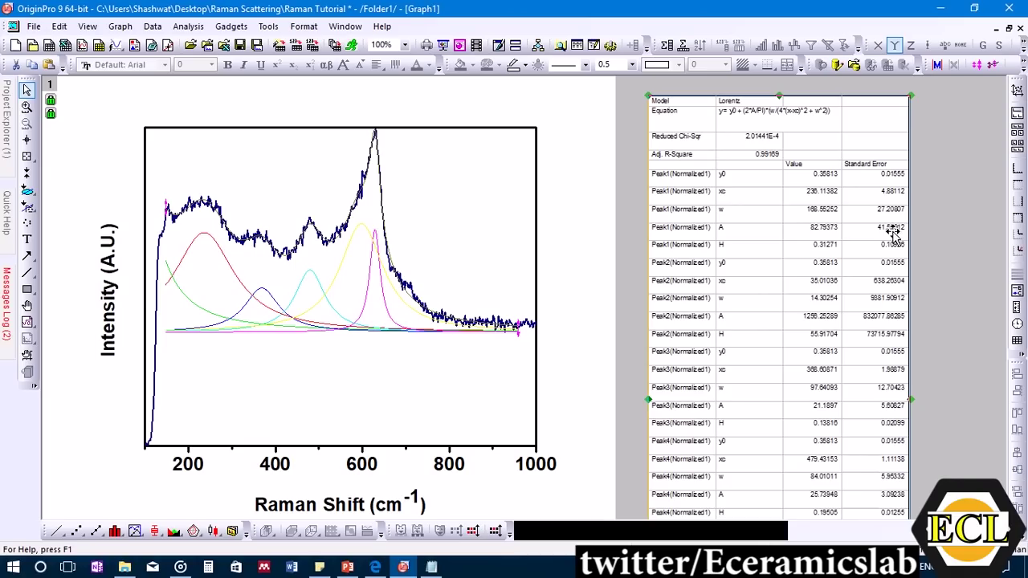
Look through the peak parameters in the fit results table and delete the table from the graph
key(Escape)
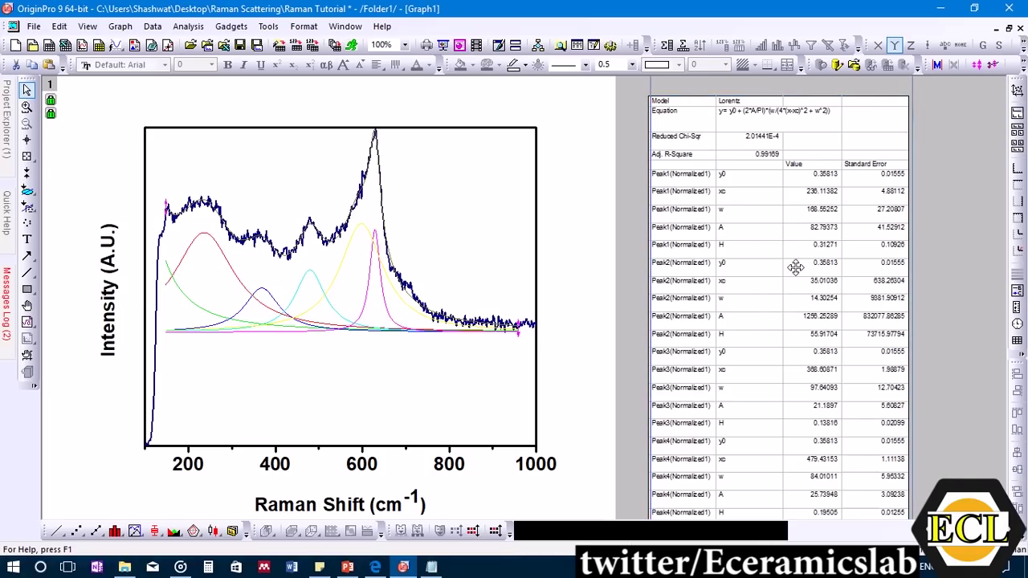
scroll(791, 262, down, 1)
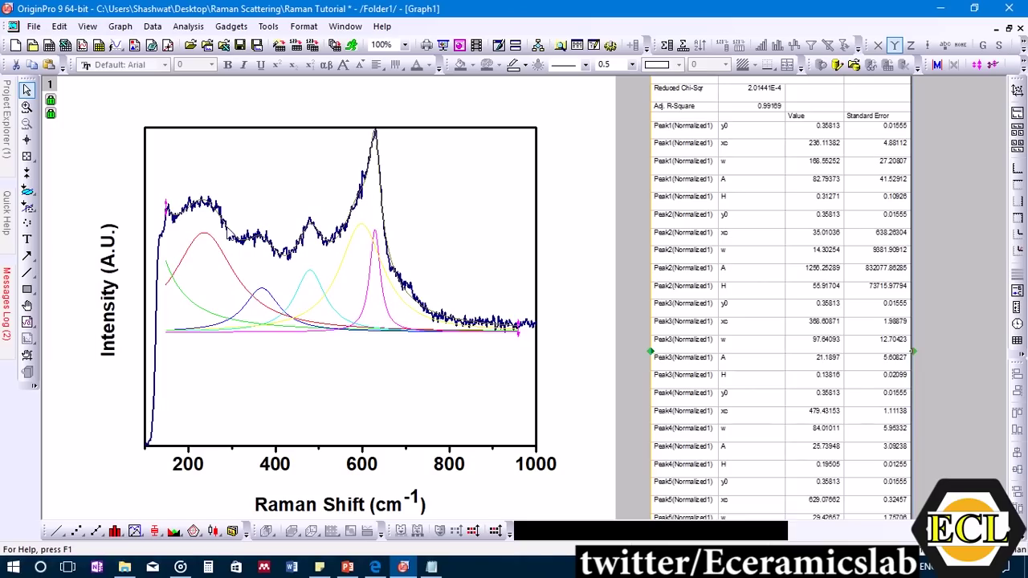
click(780, 146)
drag(779, 145, 816, 187)
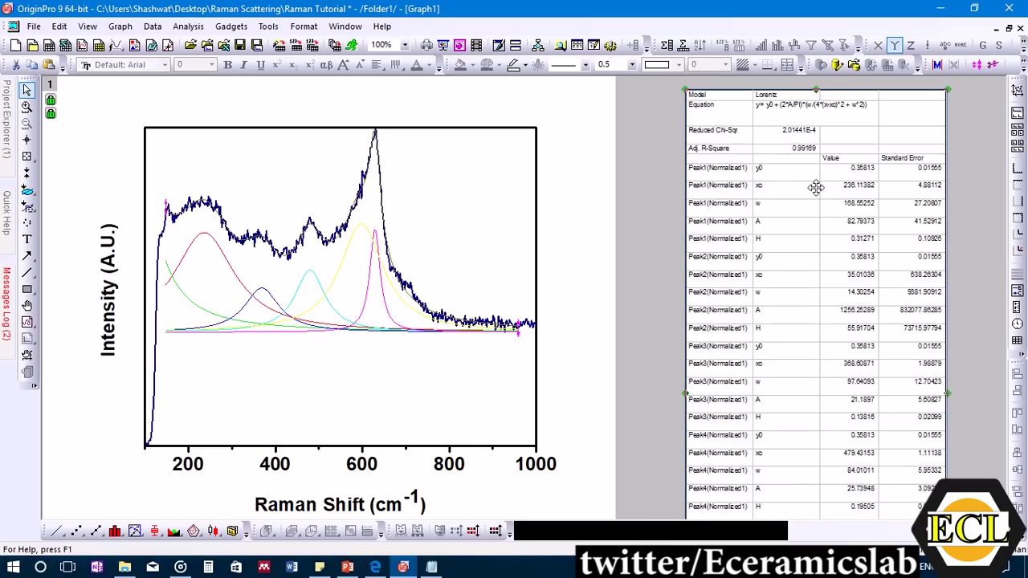
right_click(839, 137)
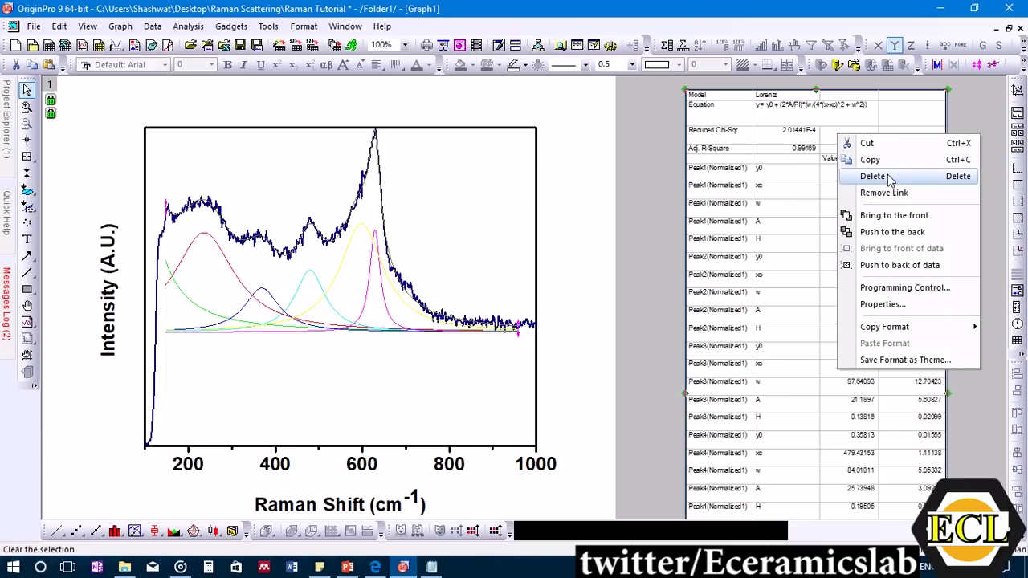
click(872, 176)
Remove the fitted peak curves from the Raman graph, leaving the original data plot
click(367, 303)
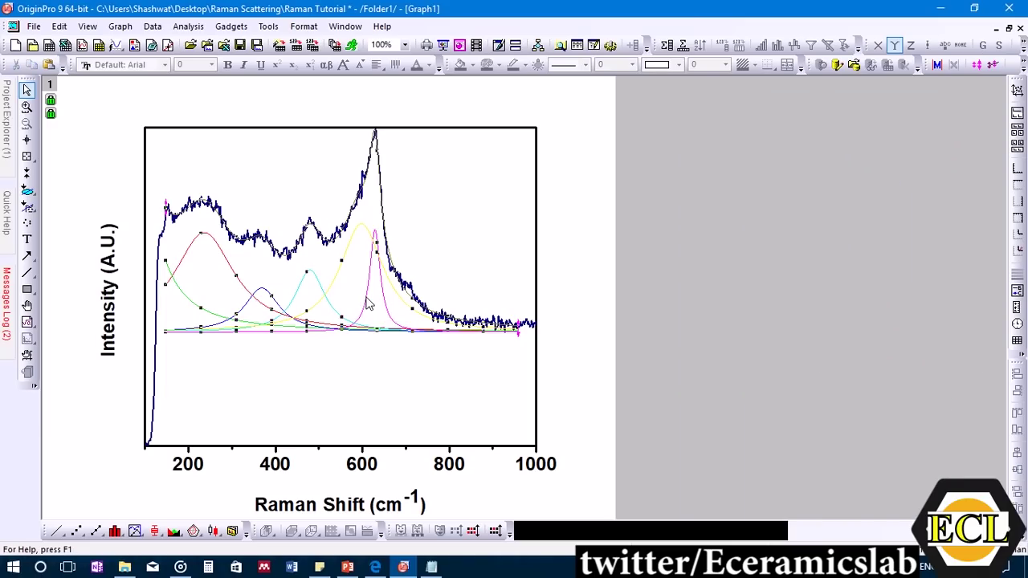
right_click(367, 303)
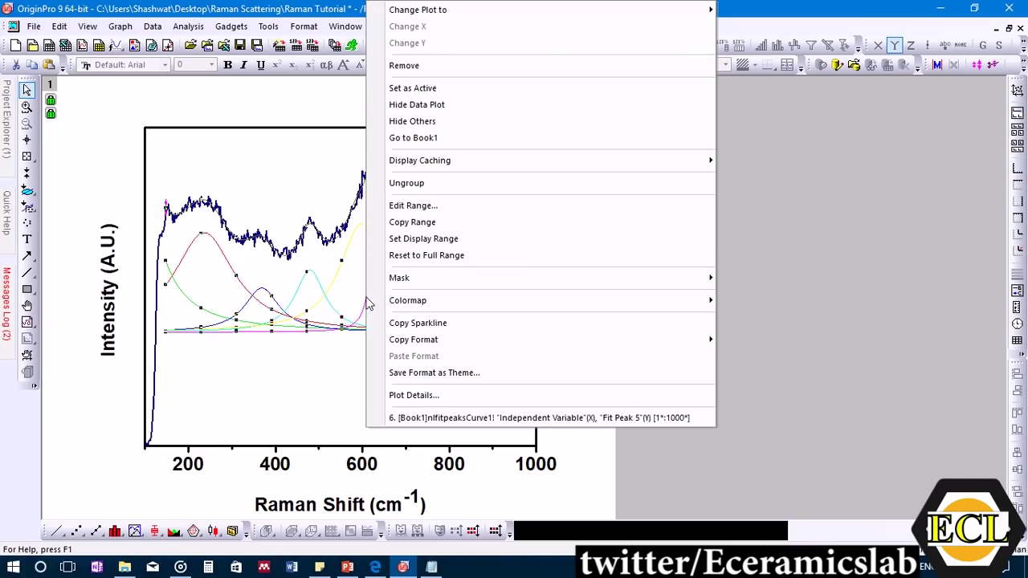
click(404, 69)
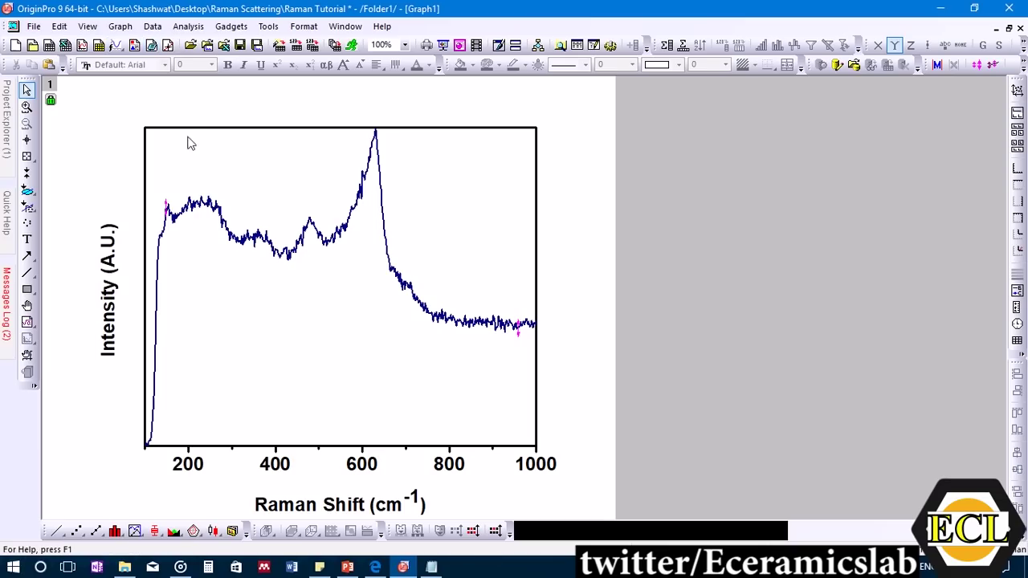
Start a new multiple peak fit on the Raman curve with Lorentz as the peak function
click(183, 210)
click(188, 26)
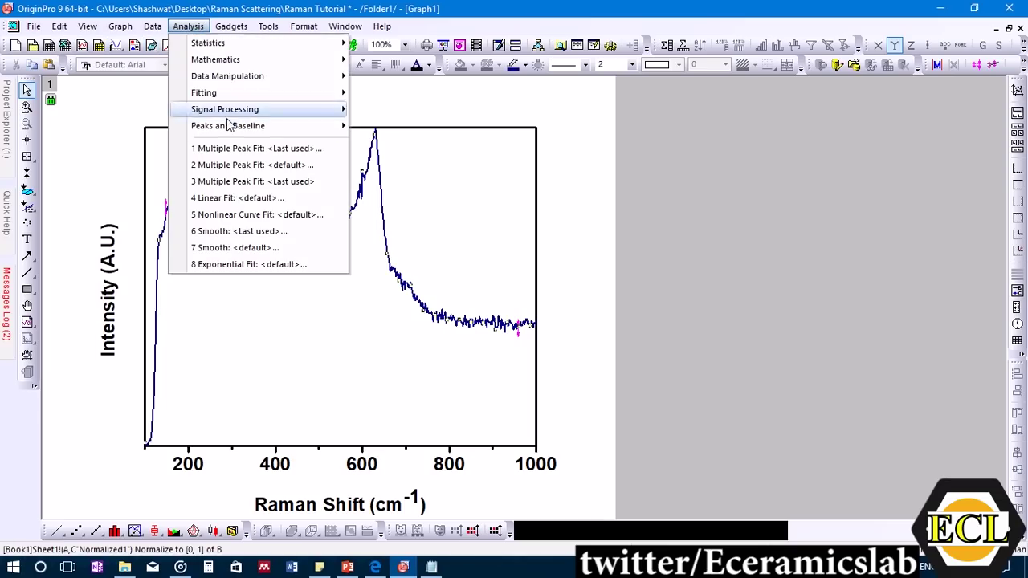
mouse_move(245, 126)
mouse_move(514, 129)
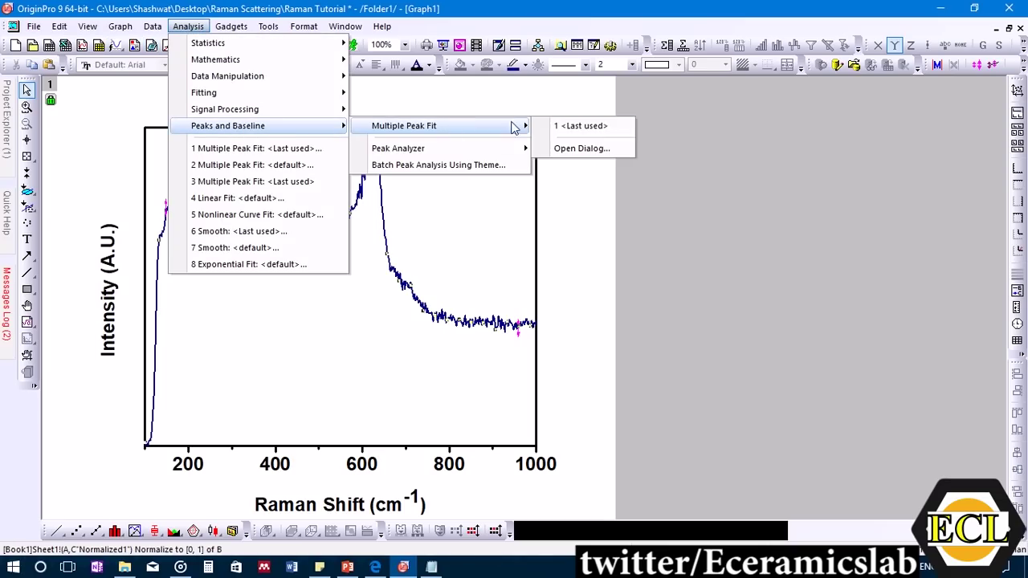
click(580, 148)
drag(549, 211, 900, 144)
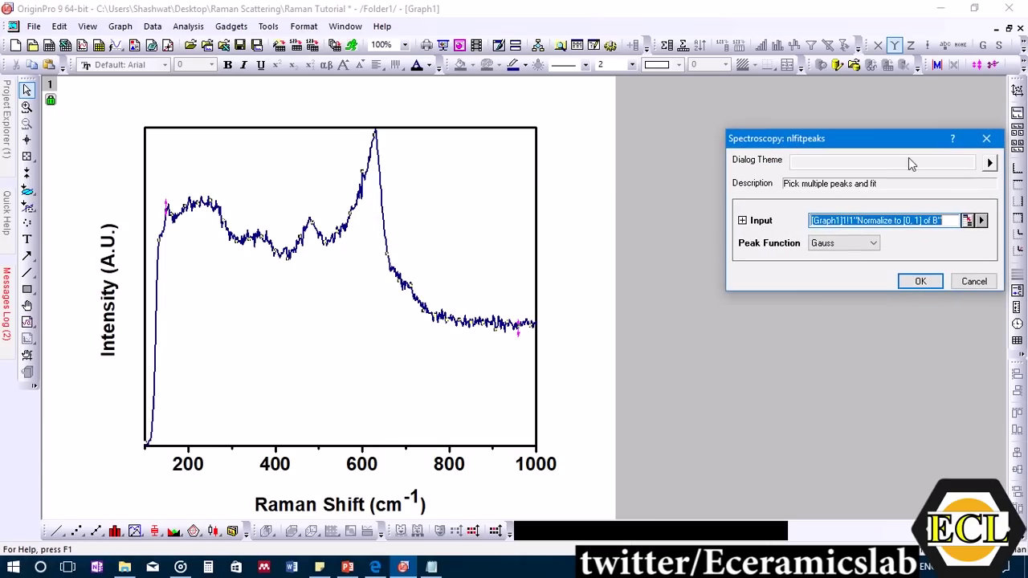
click(847, 244)
click(825, 413)
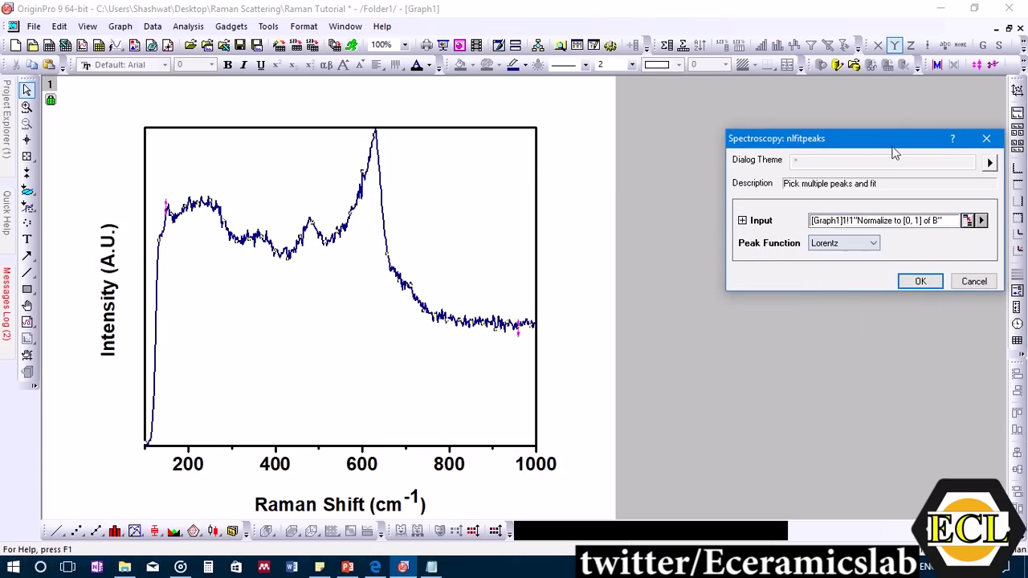
Limit the fit's input range to data points 66 through 469 on the graph and proceed to peak picking
drag(881, 143, 806, 143)
click(893, 220)
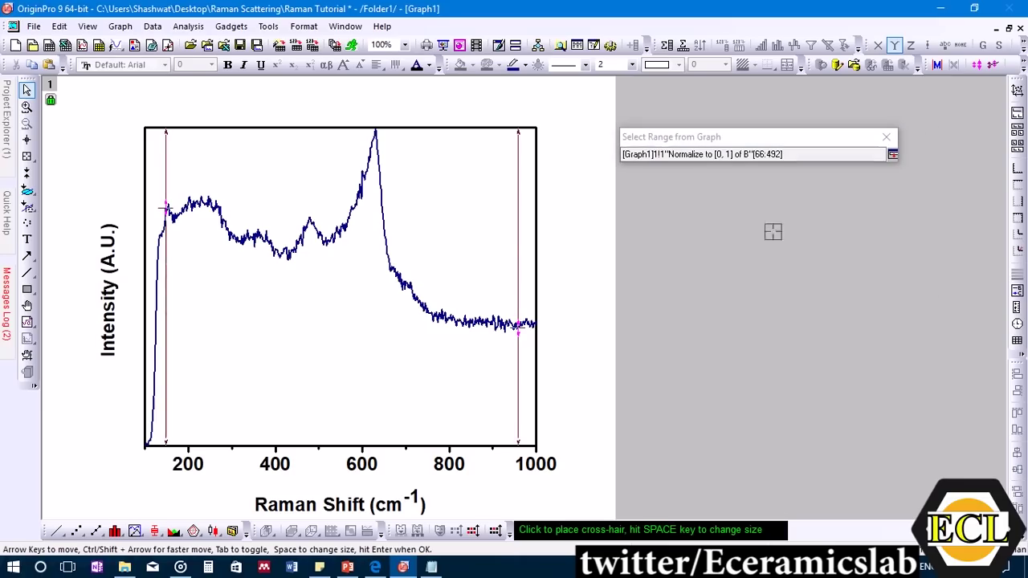
click(509, 360)
click(500, 360)
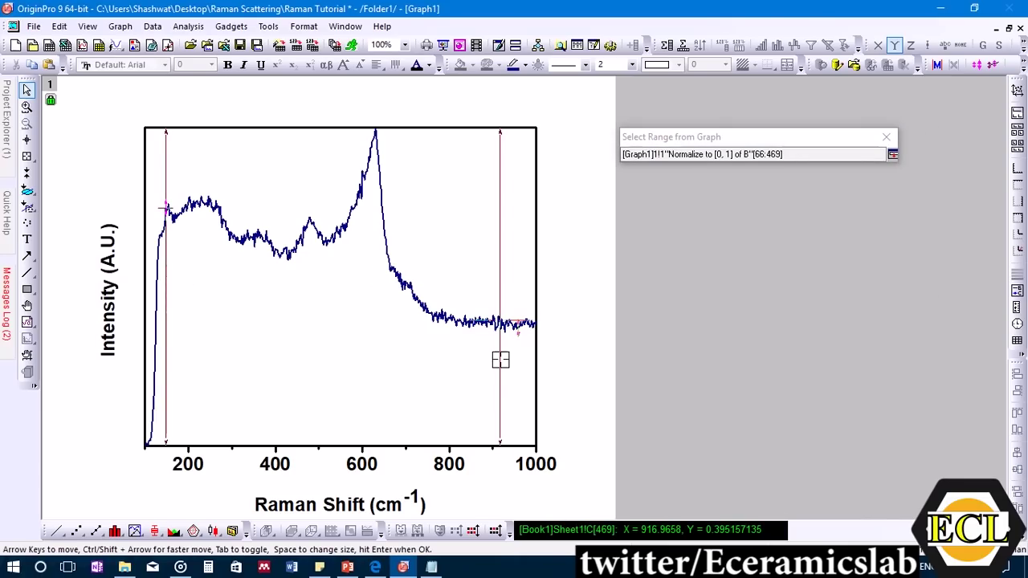
click(892, 154)
click(853, 283)
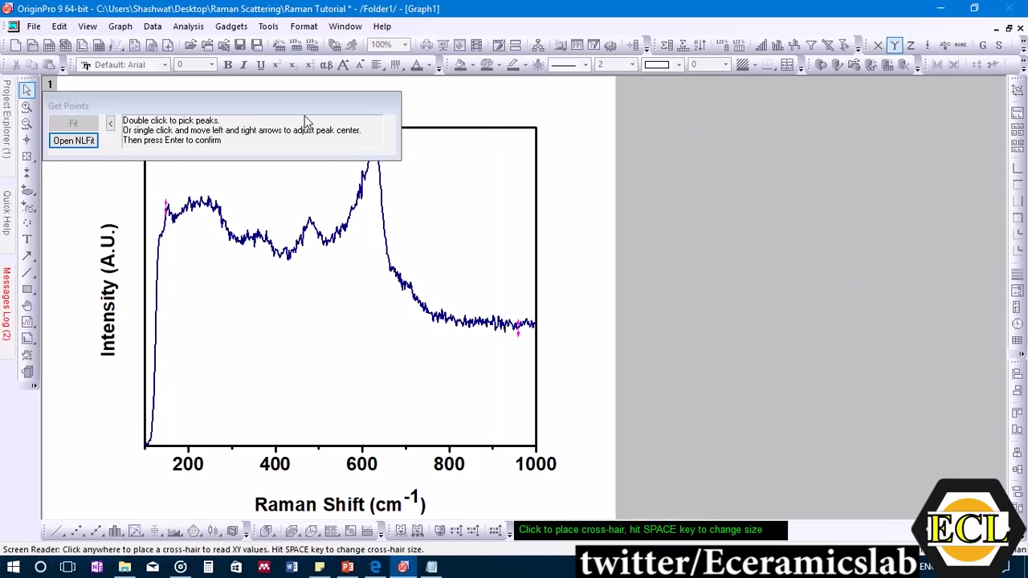
Pick five peaks on the Raman curve at about 226, 349, 477, 631 and 582 cm⁻¹ and open NLFit
drag(345, 101, 860, 141)
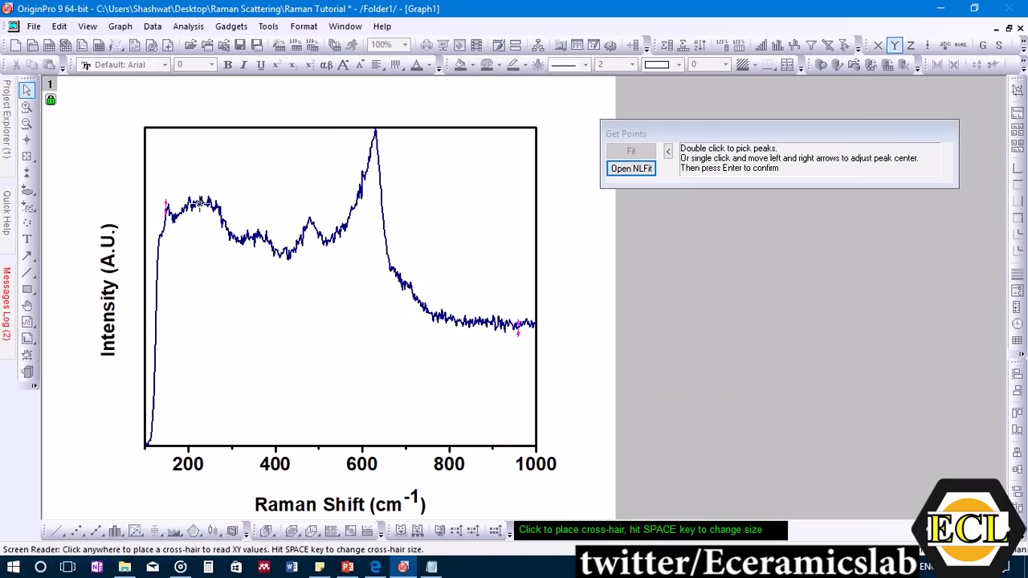
double_click(199, 204)
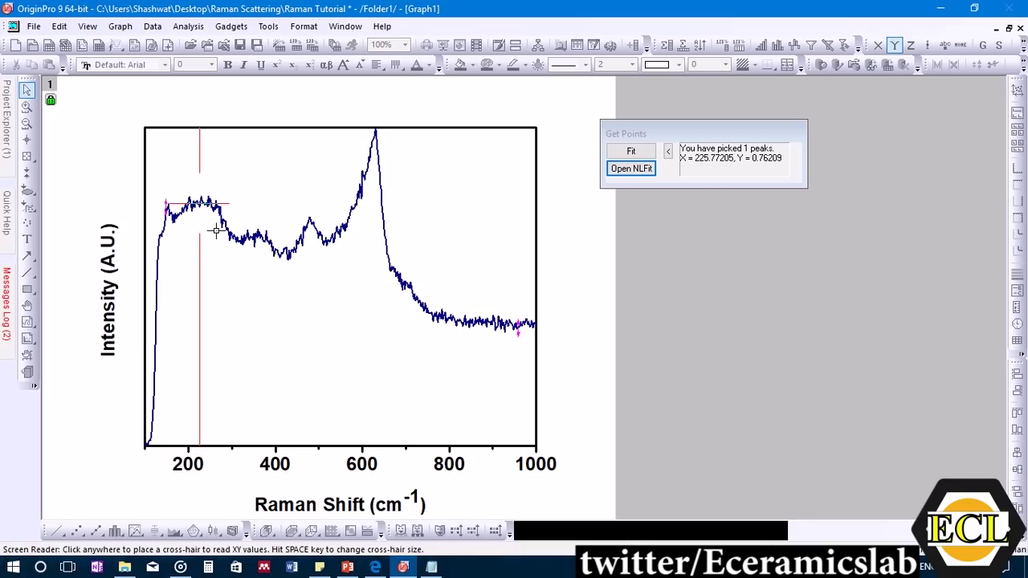
click(253, 233)
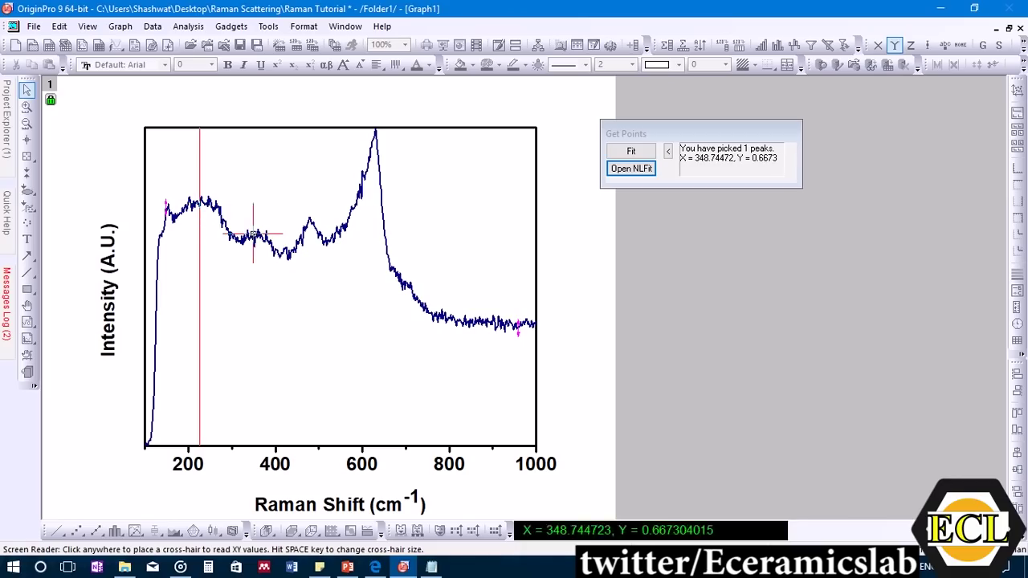
click(309, 222)
click(375, 130)
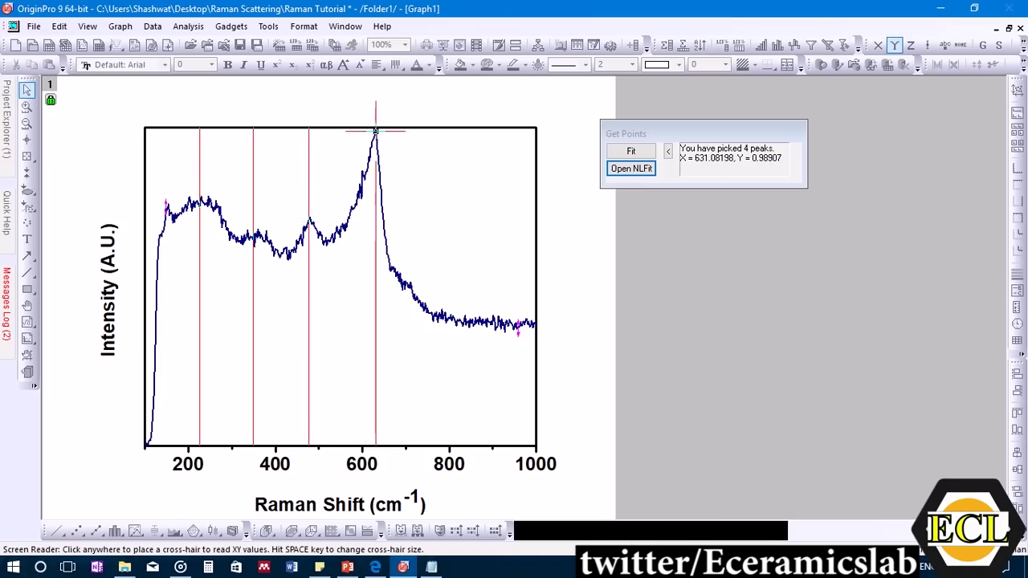
click(354, 202)
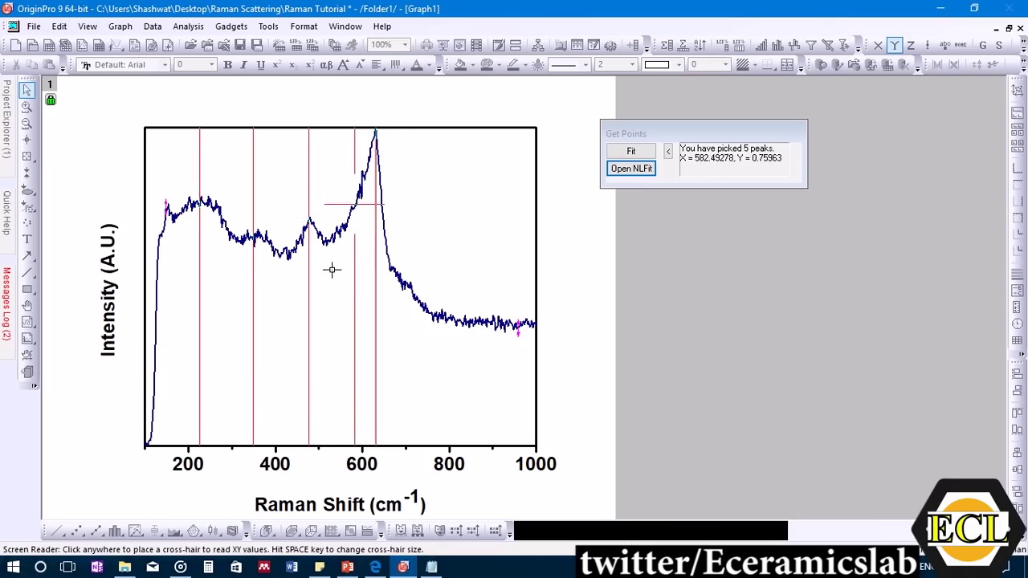
click(641, 172)
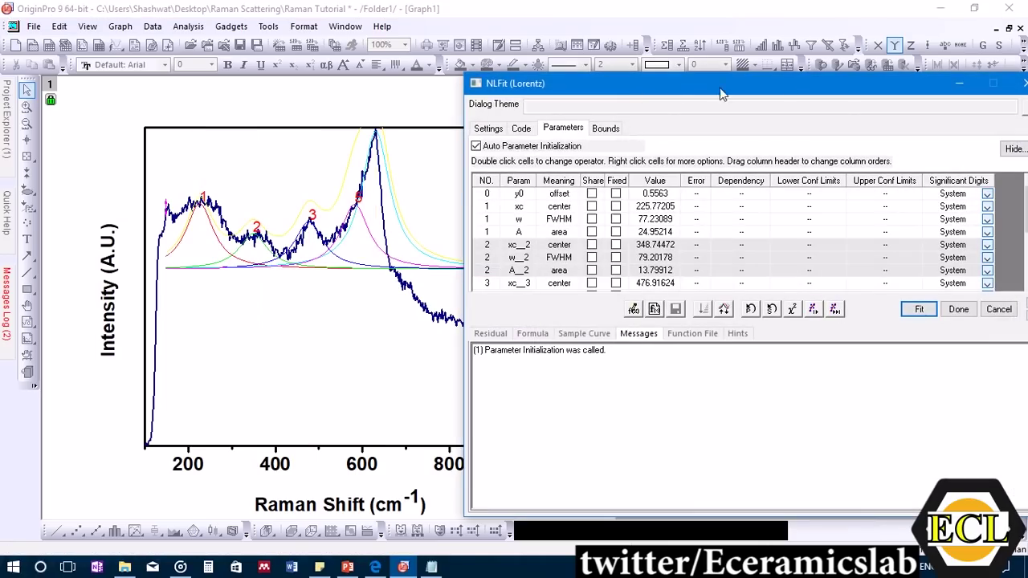
Run two single iterations of the five-peak Lorentz fit on the Raman curve and fit until converged
drag(722, 90, 857, 80)
click(911, 299)
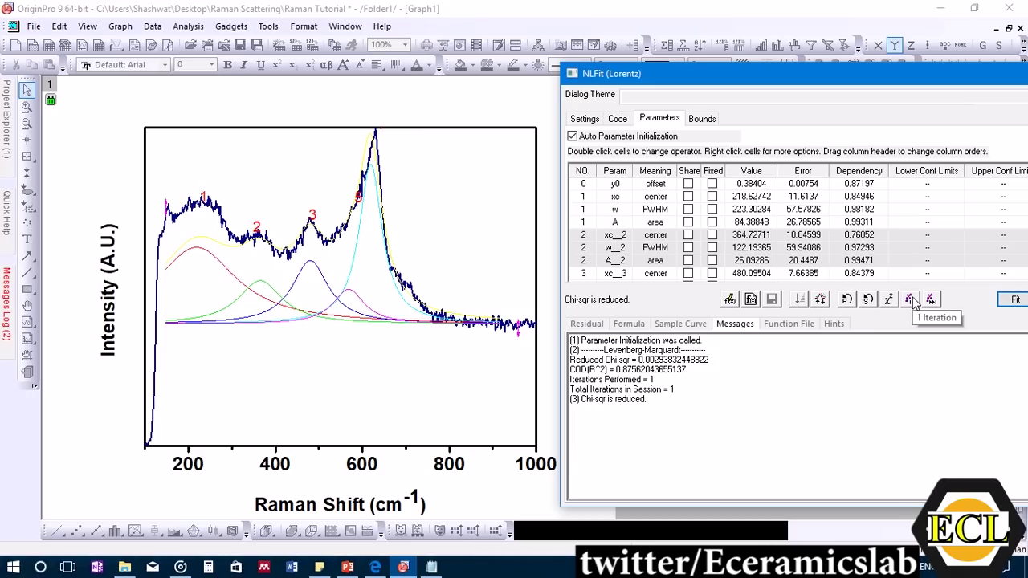
click(910, 298)
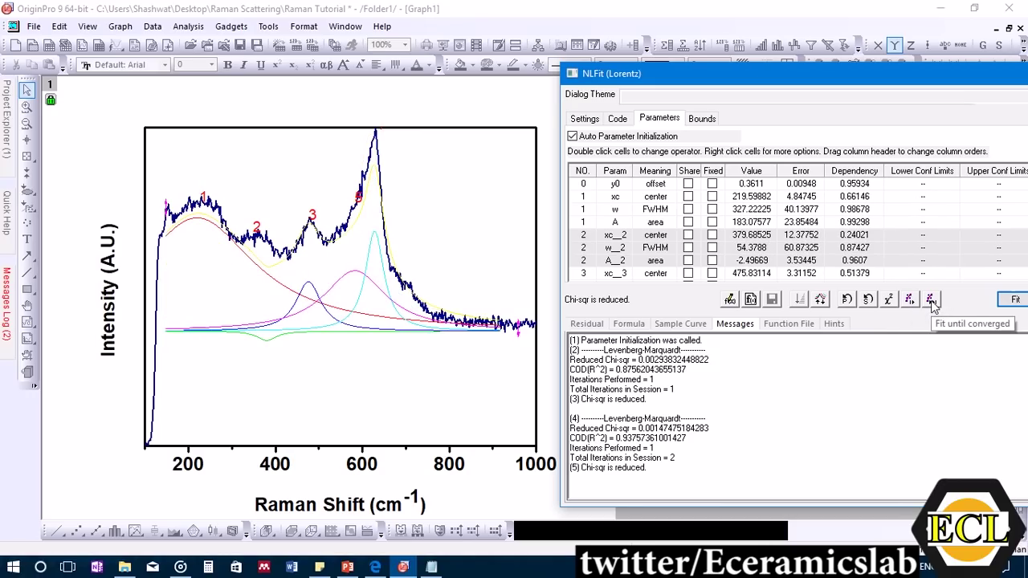
click(931, 301)
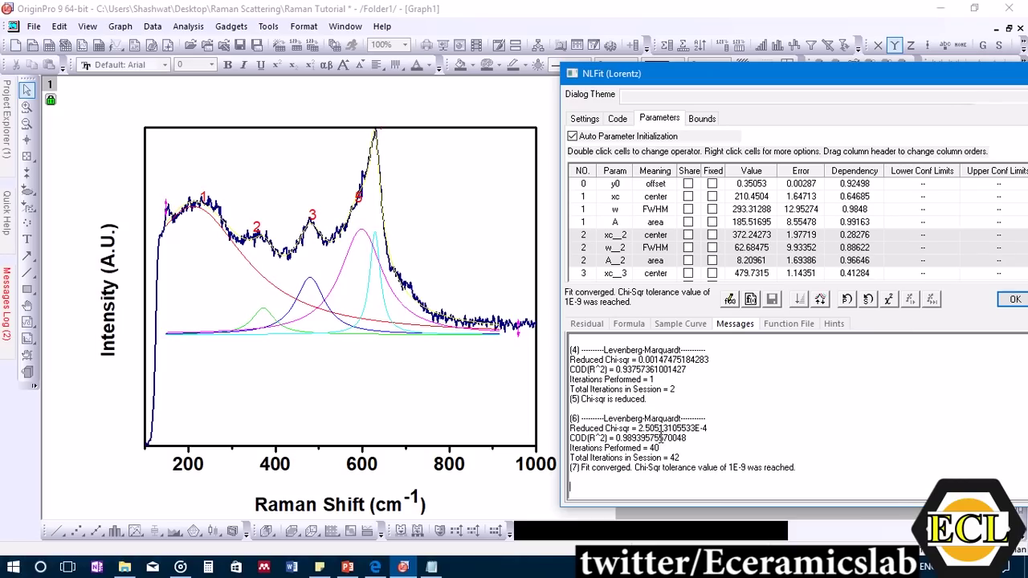
Check the converged fit's COD(R^2) value and accept the fit to output its curves and results table on the graph
drag(700, 439, 638, 448)
click(638, 448)
drag(880, 76, 602, 84)
click(736, 309)
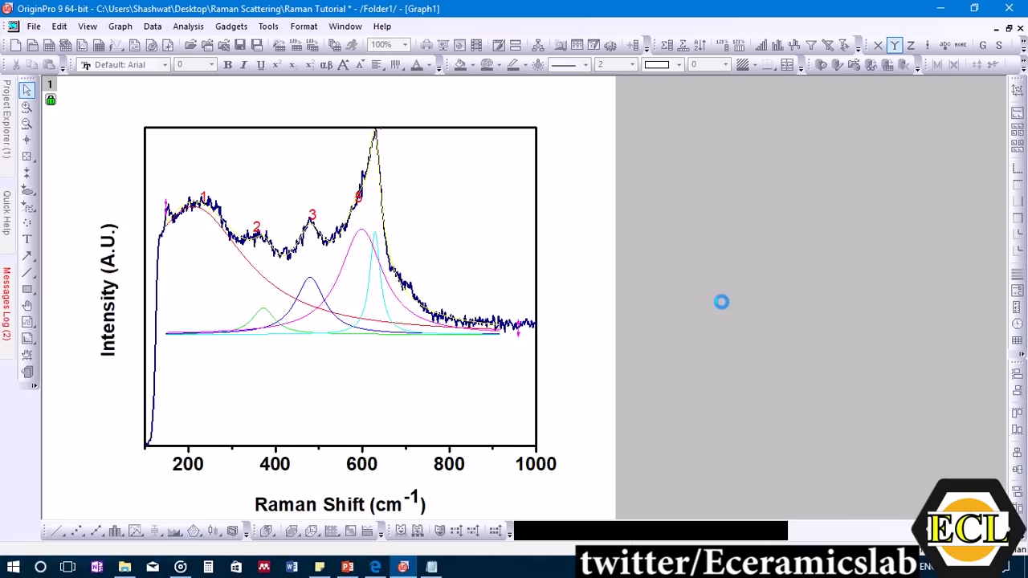
Move the Lorentz fit results table off the Raman plot into the empty gray area beside the graph page
drag(359, 228, 829, 131)
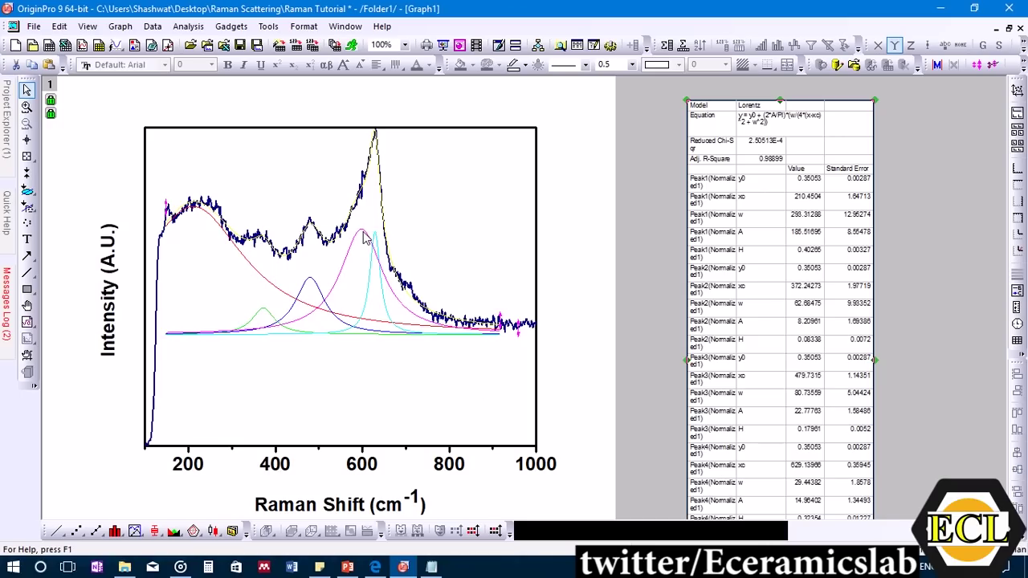
drag(749, 294, 744, 235)
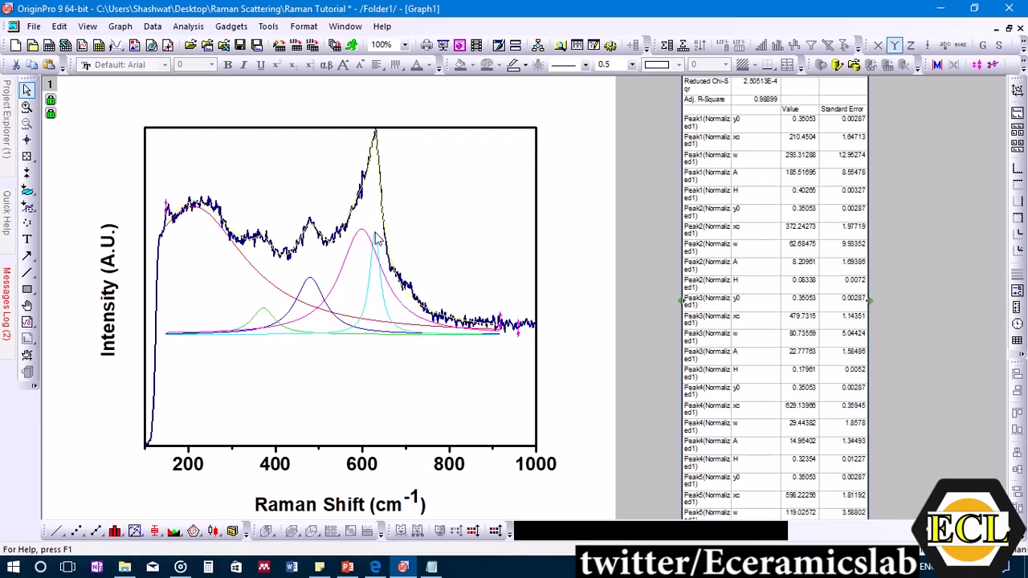
drag(783, 138, 835, 196)
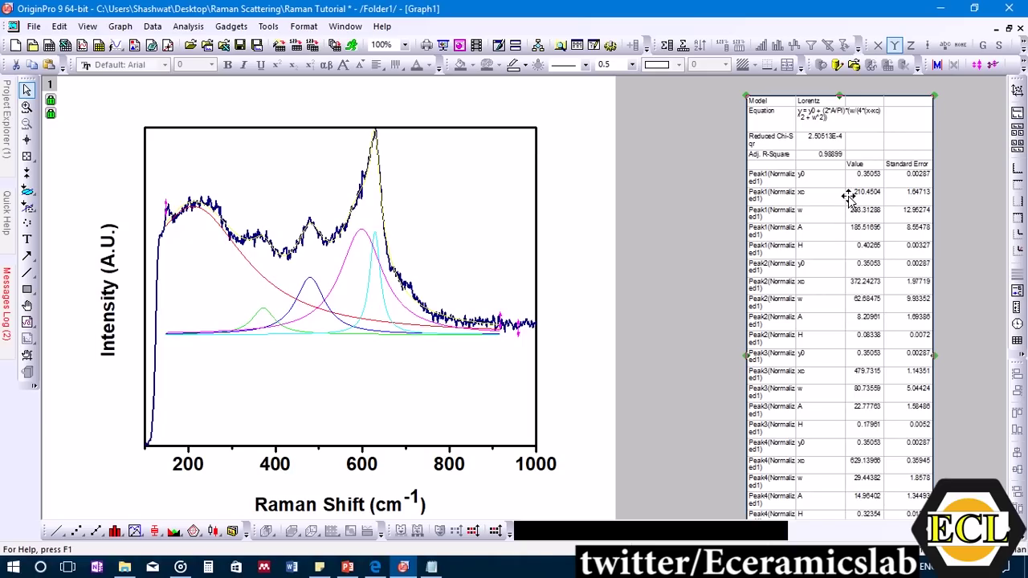
right_click(847, 198)
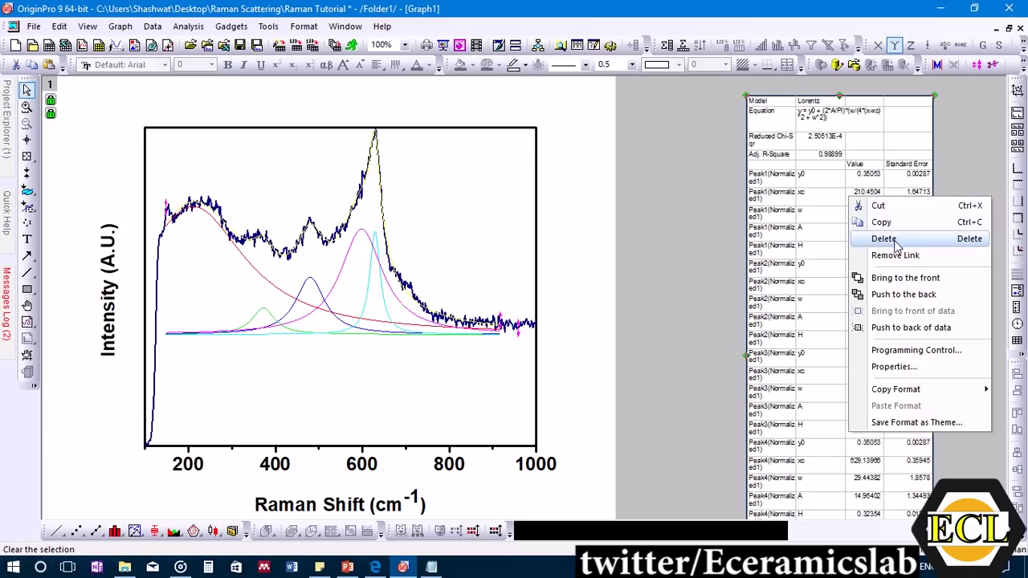
click(673, 232)
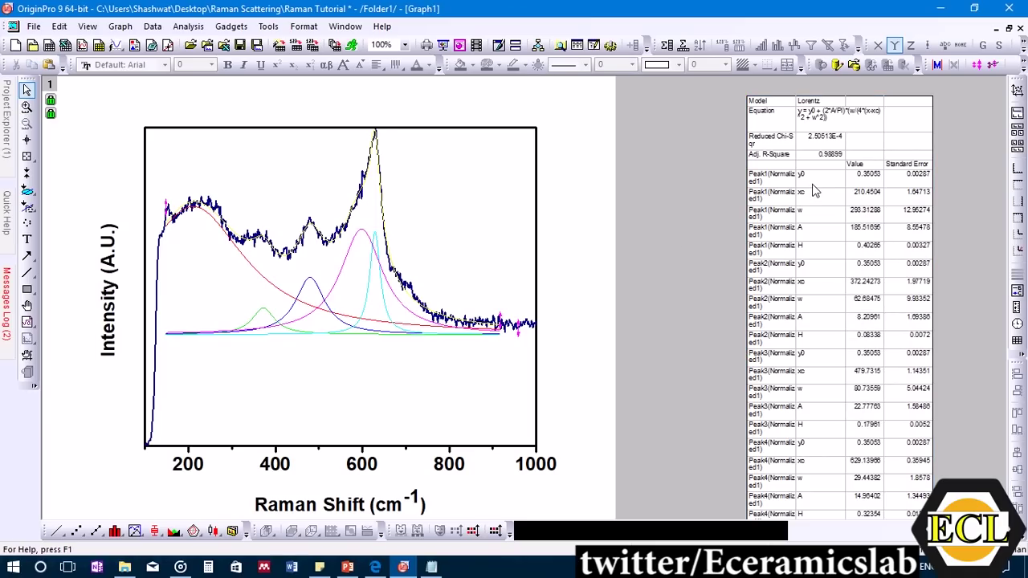
Examine the peak parameter values, standard errors, Reduced Chi-Sqr and Adj. R-Square in the Lorentz fit results table
mouse_move(872, 193)
mouse_down()
mouse_move(871, 207)
mouse_move(875, 185)
mouse_up()
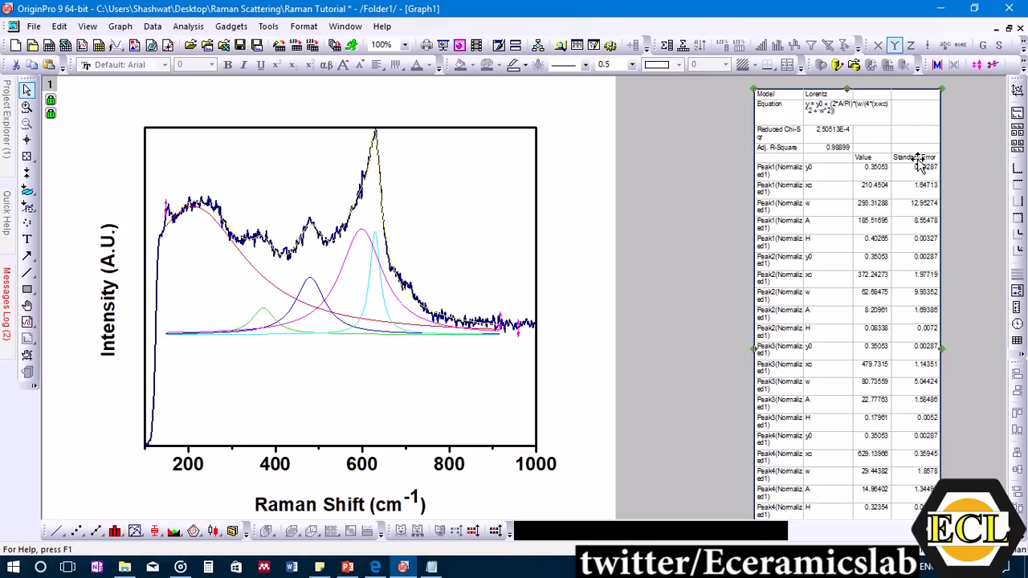
click(903, 136)
mouse_move(903, 136)
mouse_down()
mouse_move(914, 137)
mouse_move(889, 151)
mouse_up()
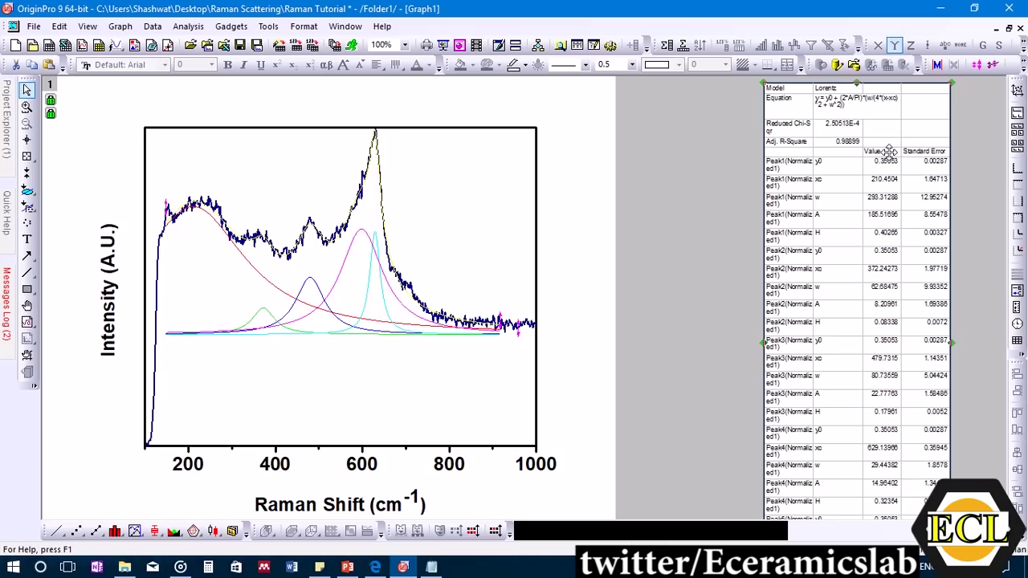
click(849, 119)
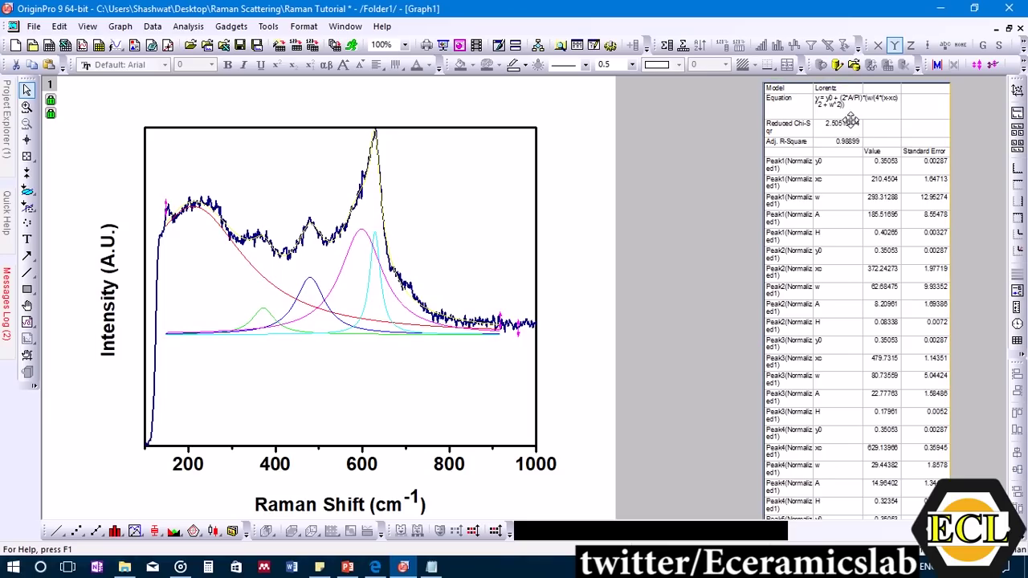
click(849, 121)
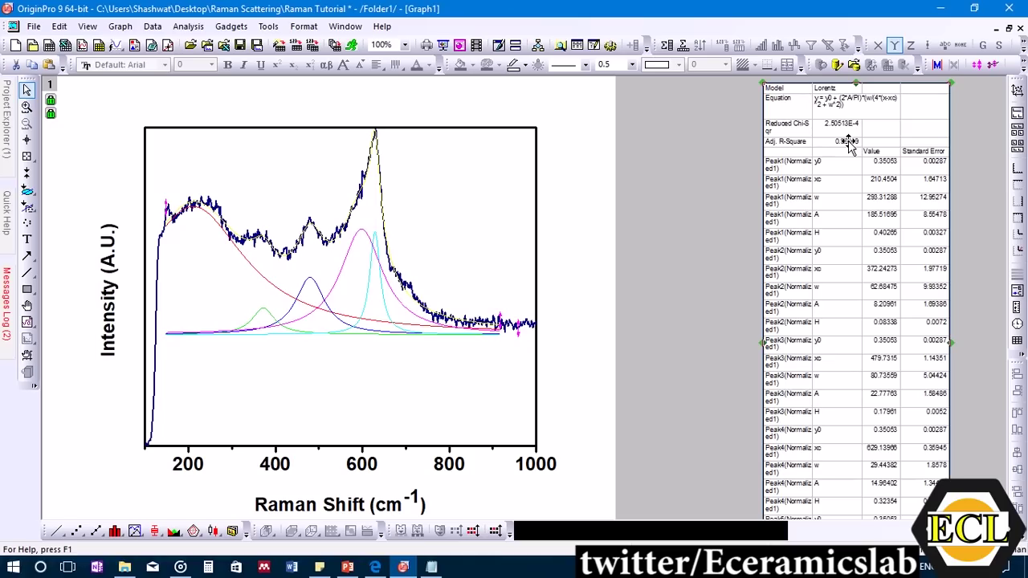
click(847, 138)
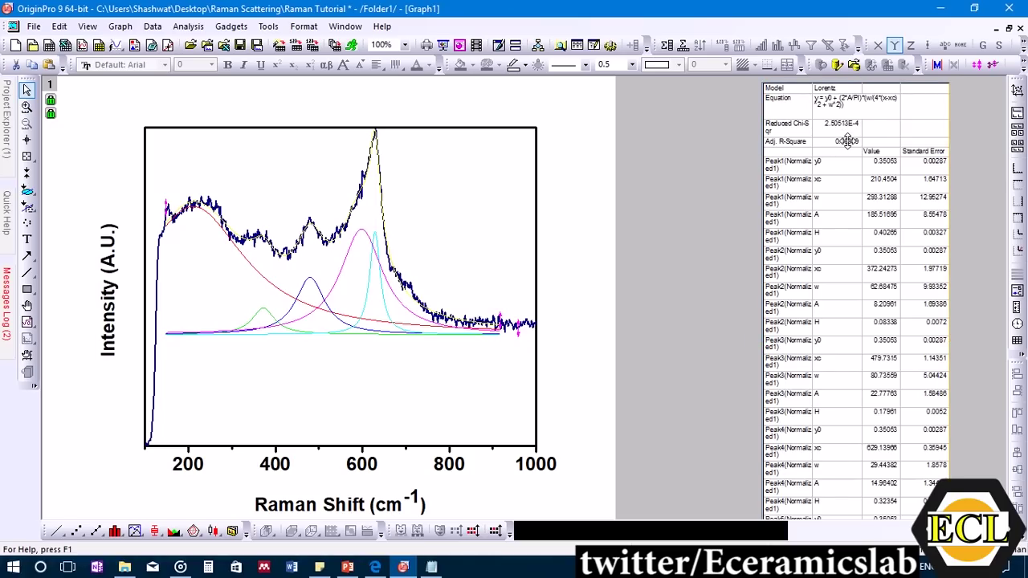
click(847, 140)
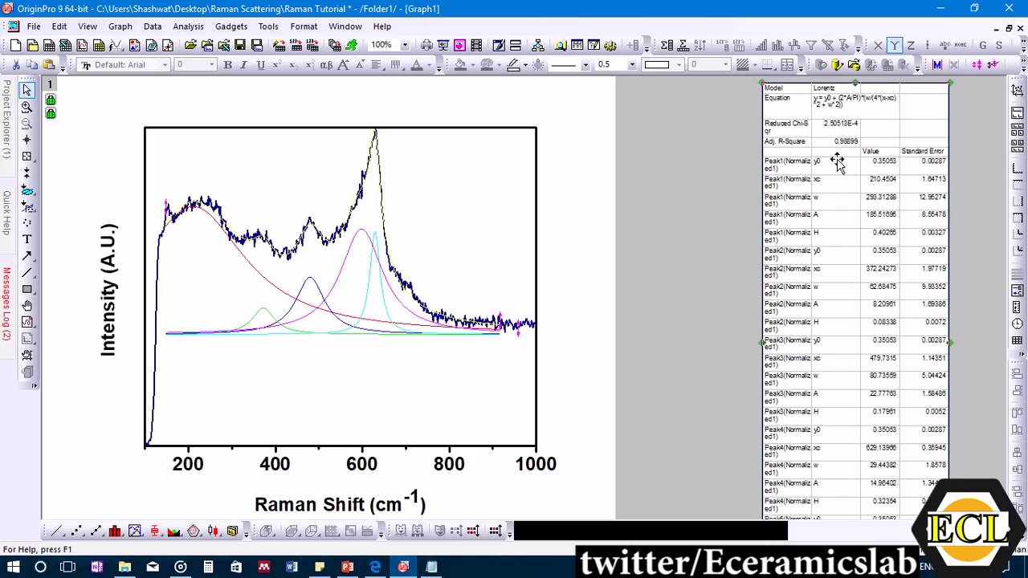